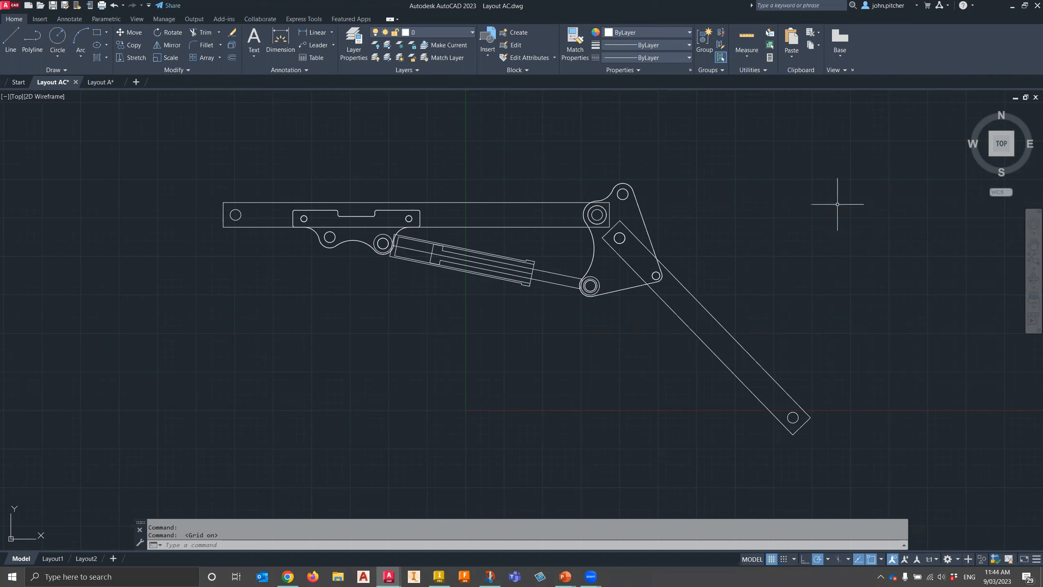
Select the entire linkage assembly in the drawing and copy it to the clipboard
left_click(643, 216)
key("Escape")
left_click(196, 156)
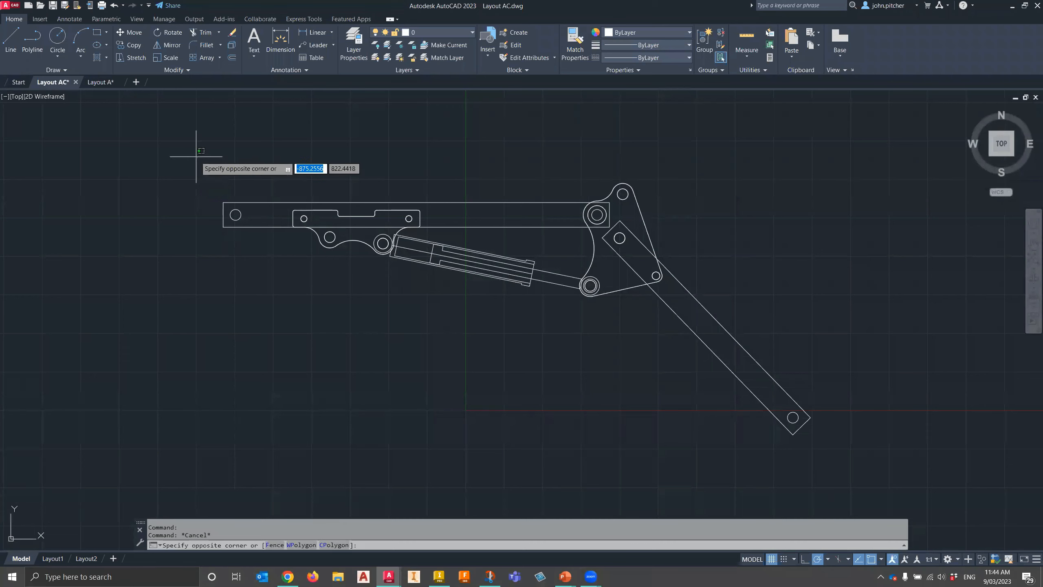
left_click(832, 447)
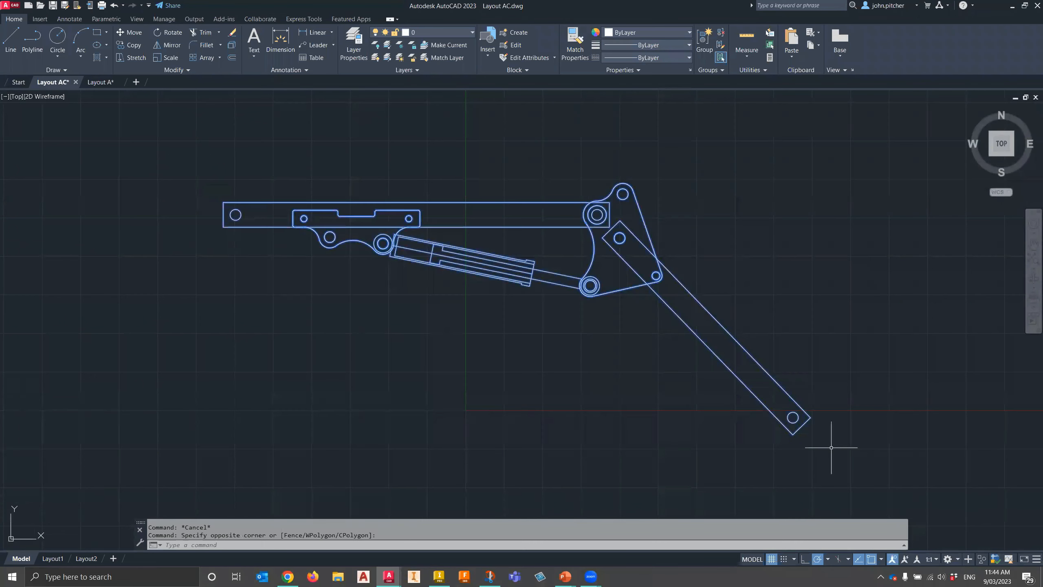
right_click(511, 361)
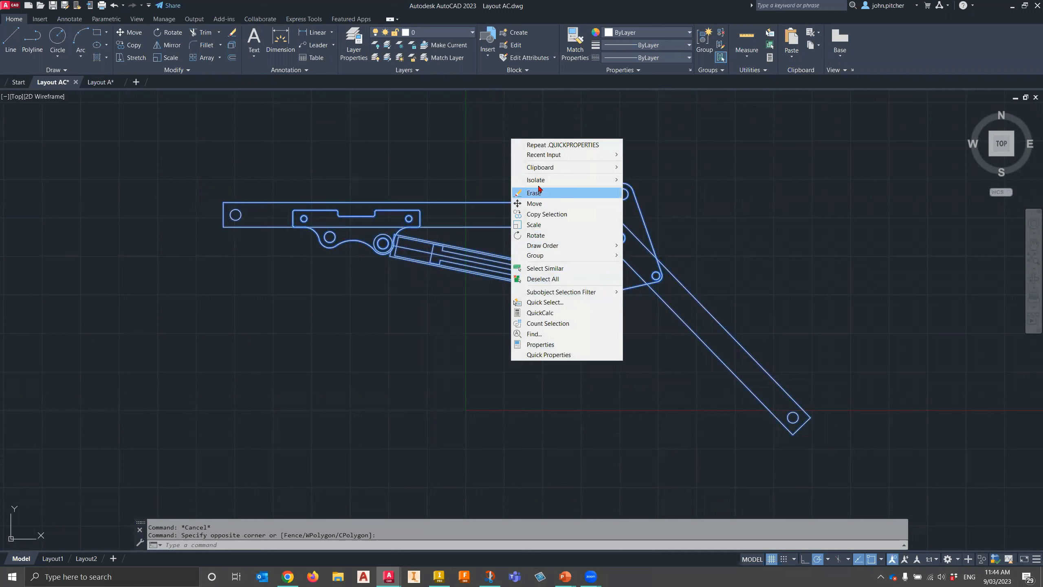
mouse_move(546, 168)
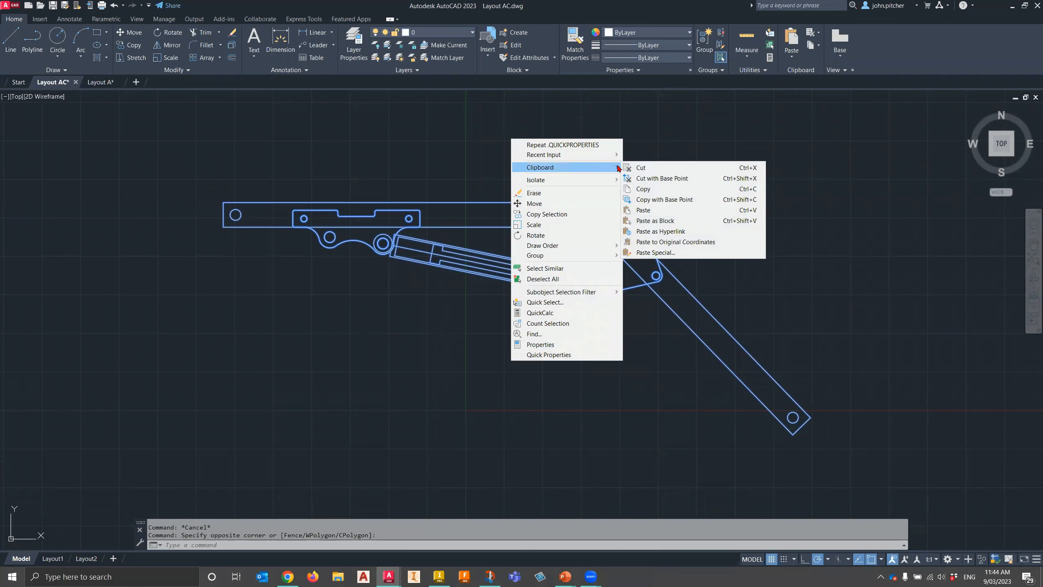
left_click(657, 194)
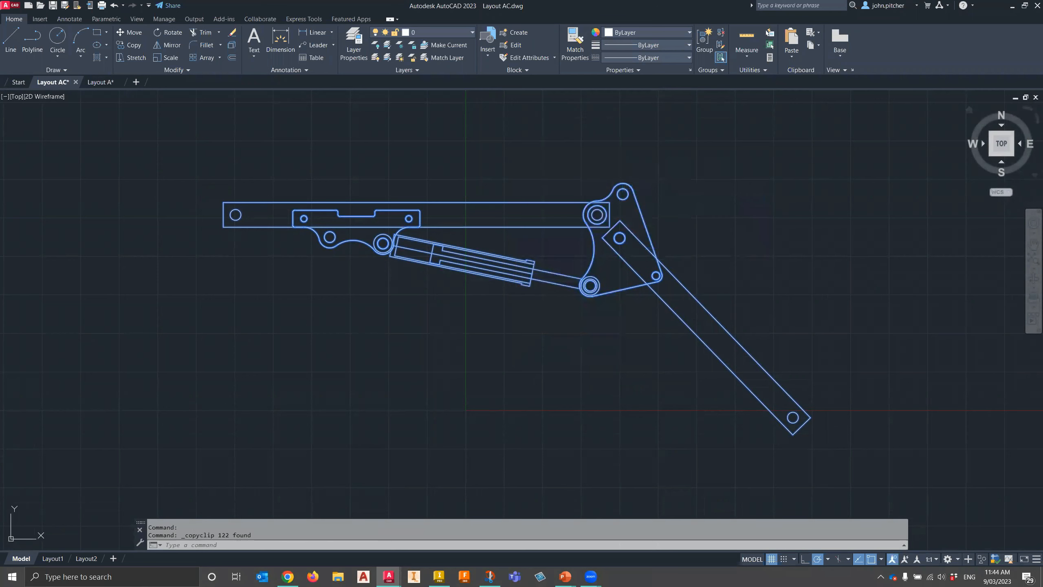
Switch to Autodesk Inventor and start a 2D sketch on the front origin plane of Part2
left_click(439, 576)
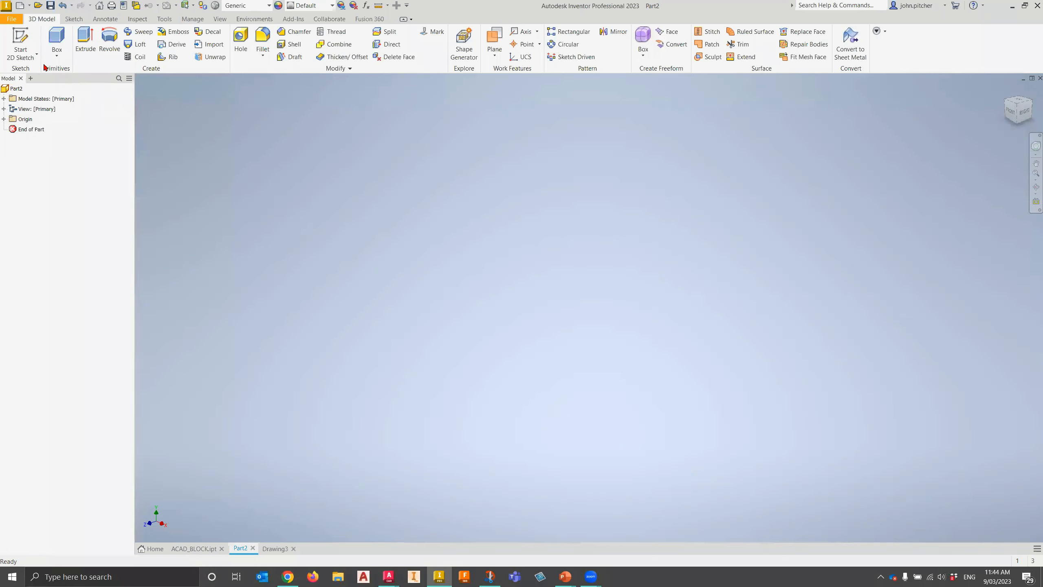
left_click(20, 36)
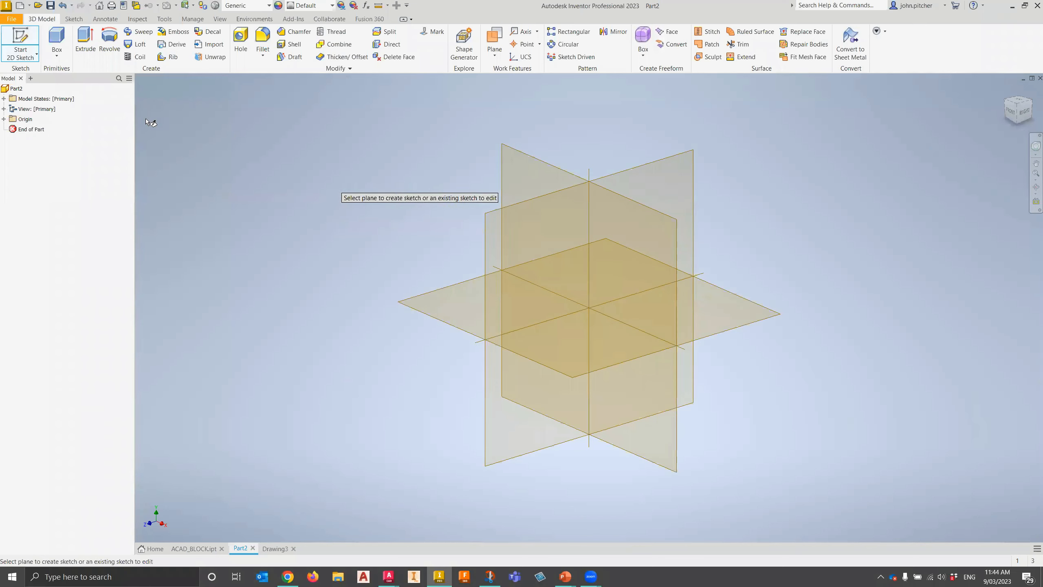
left_click(552, 165)
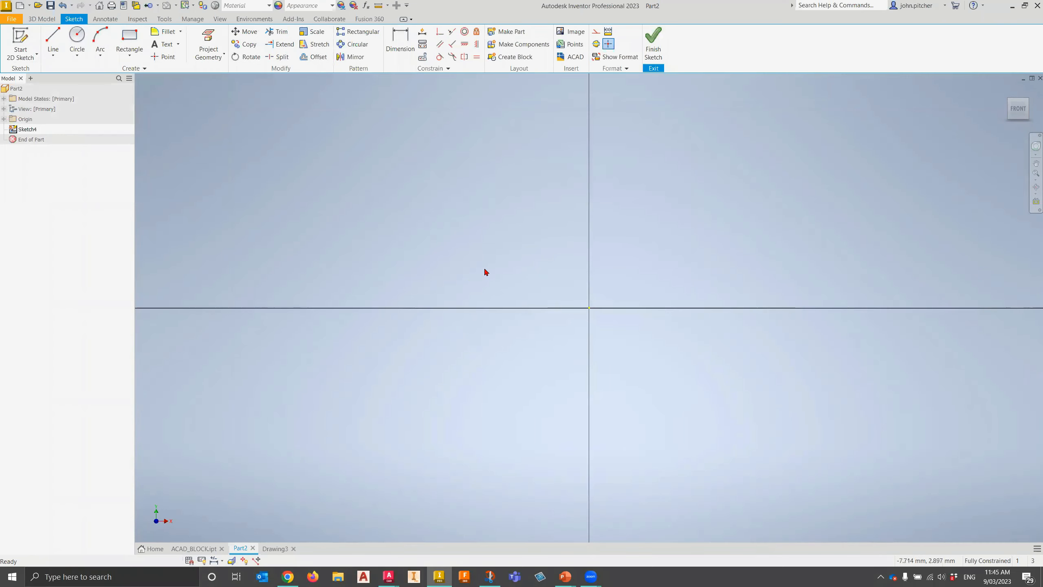
Paste the copied linkage geometry into the sketch, placing it below and to the left of the origin
right_click(501, 265)
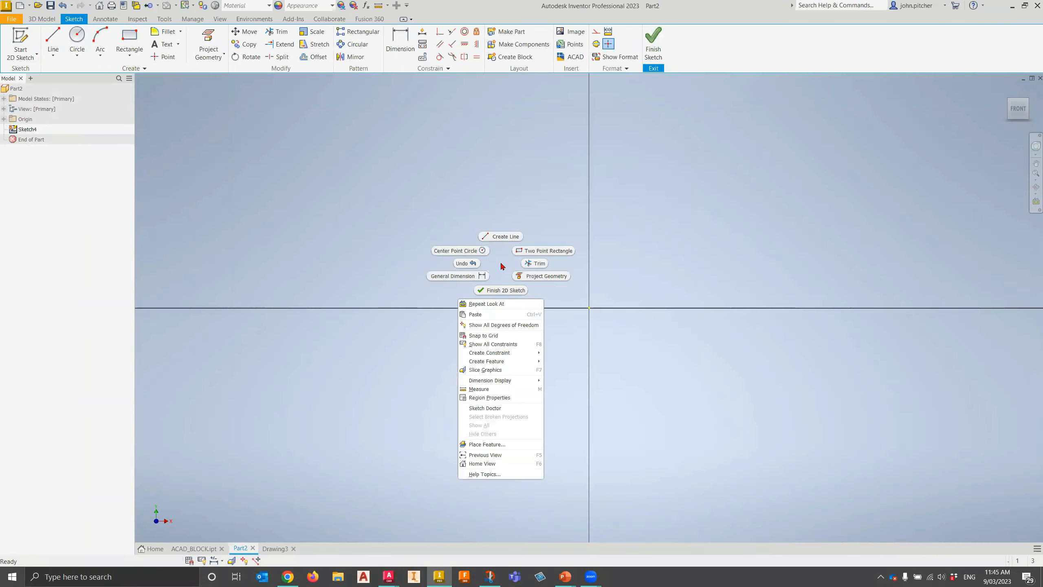
left_click(485, 319)
scroll(488, 362, "up", 3)
scroll(488, 363, "up", 5)
scroll(417, 446, "down", 5)
scroll(415, 447, "up", 5)
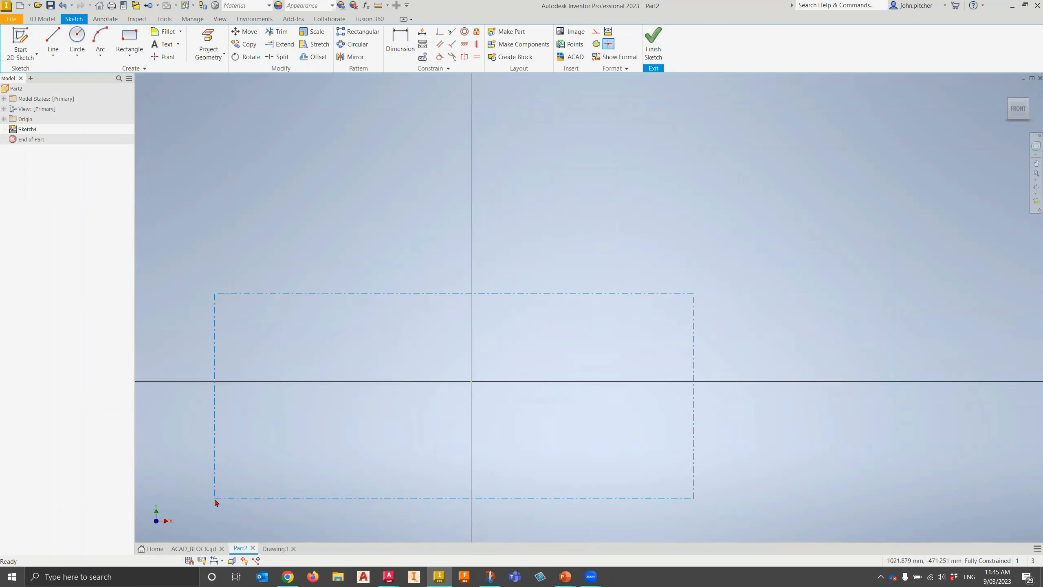
middle_click_drag(227, 492, 459, 391)
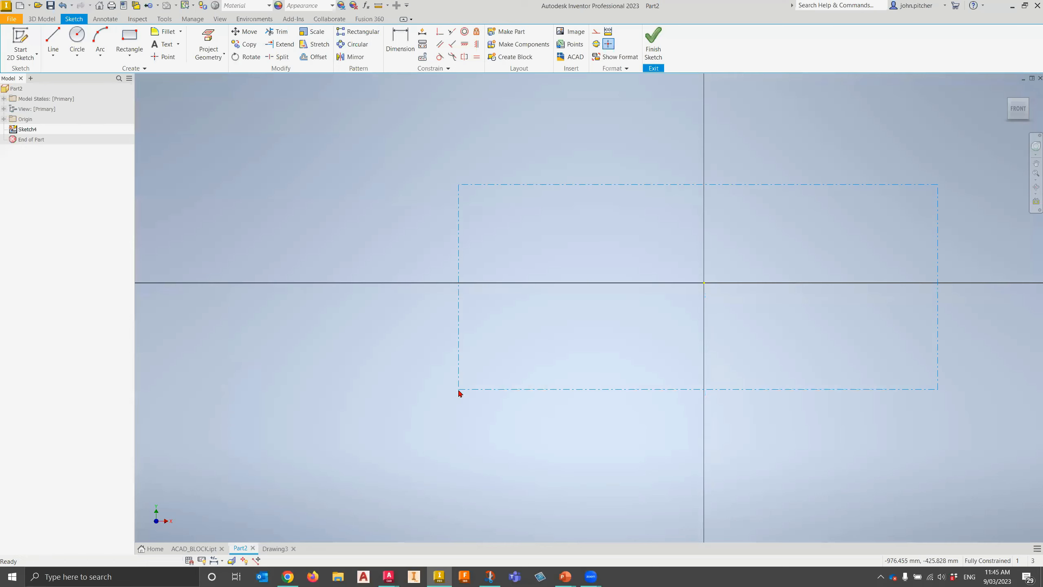
left_click(224, 490)
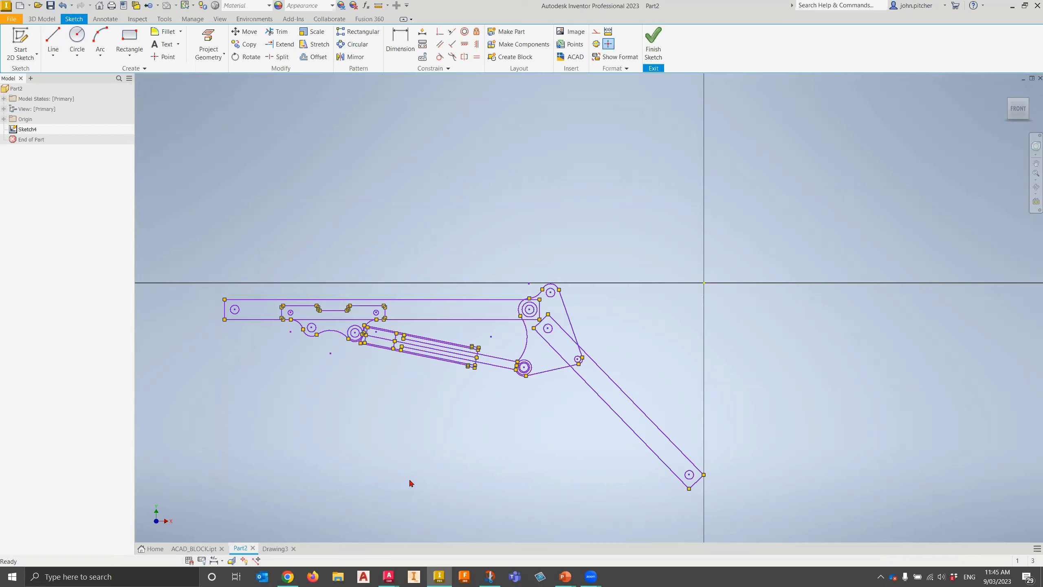
Dimension the length of the diagonal lower arm's outer long edge and finish the sketch
middle_click_drag(410, 480, 512, 384)
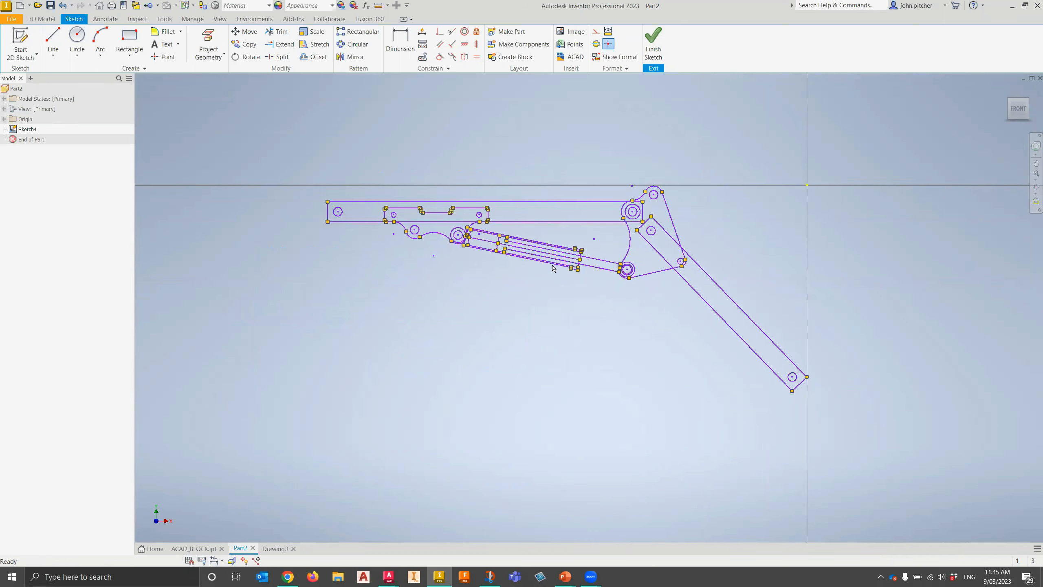
scroll(561, 239, "up", 3)
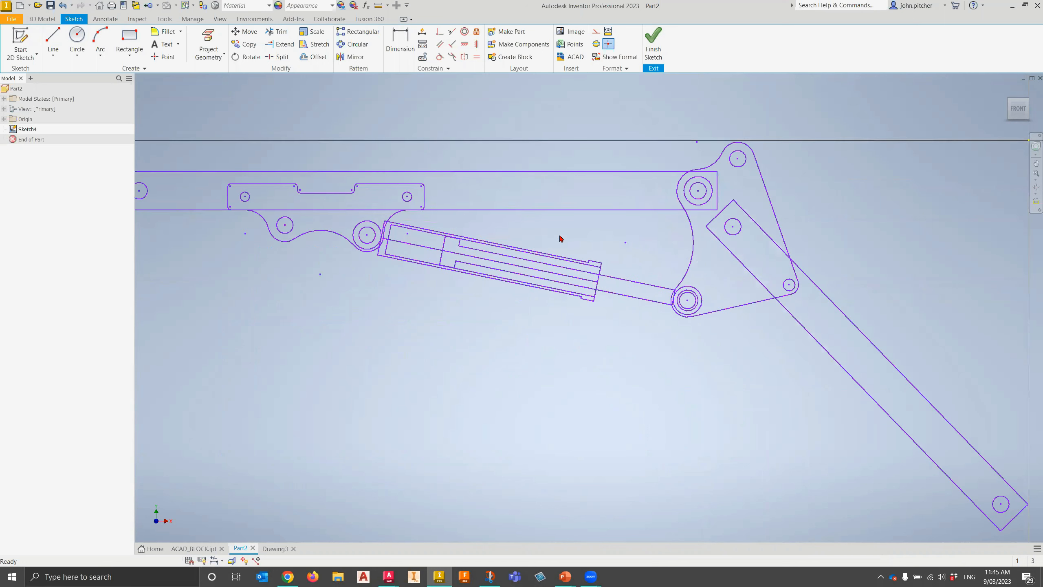
scroll(561, 238, "down", 2)
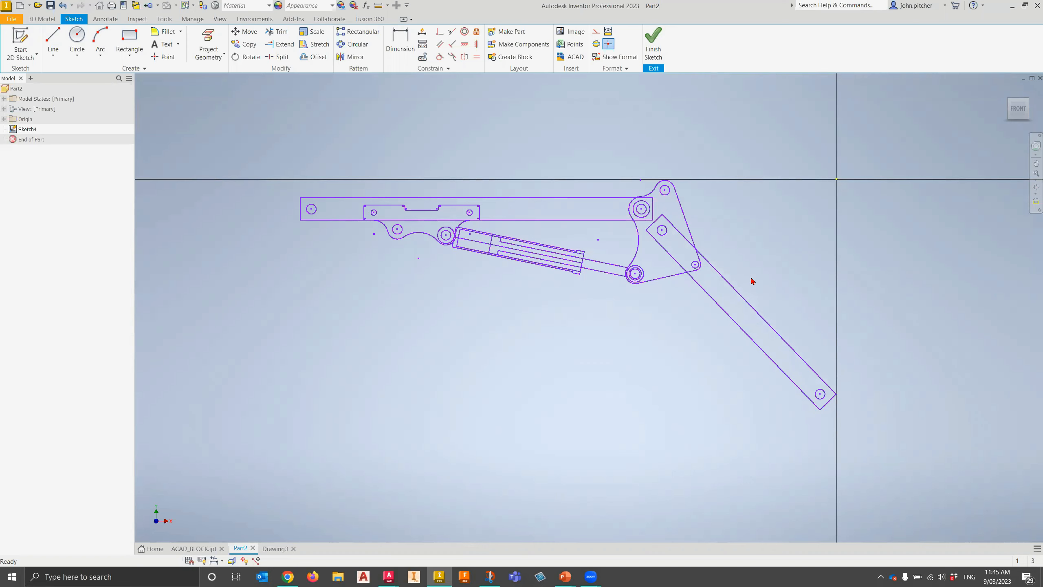
left_click(393, 40)
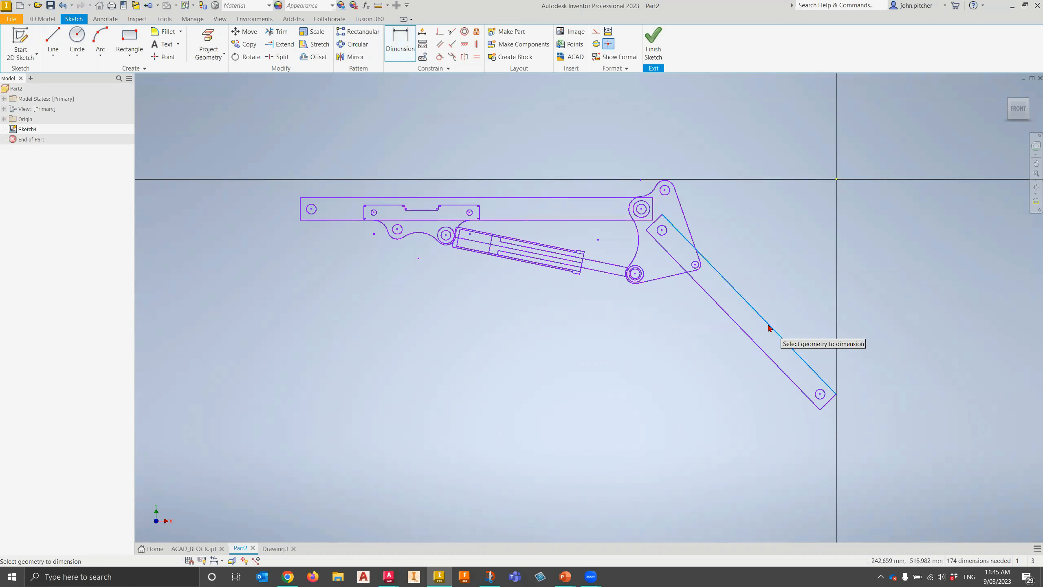
left_click(780, 306)
left_click(786, 308)
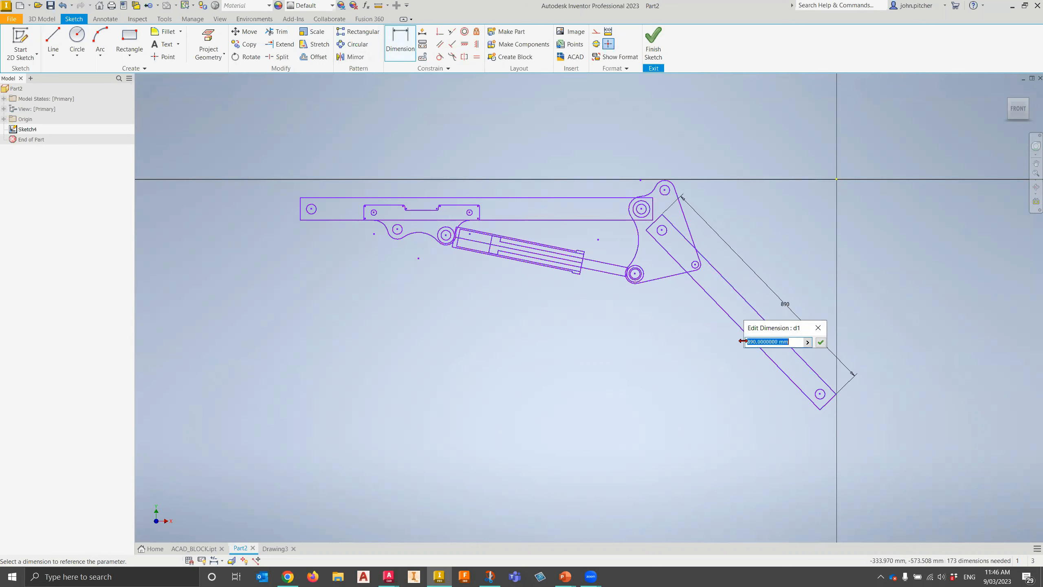
left_click(820, 333)
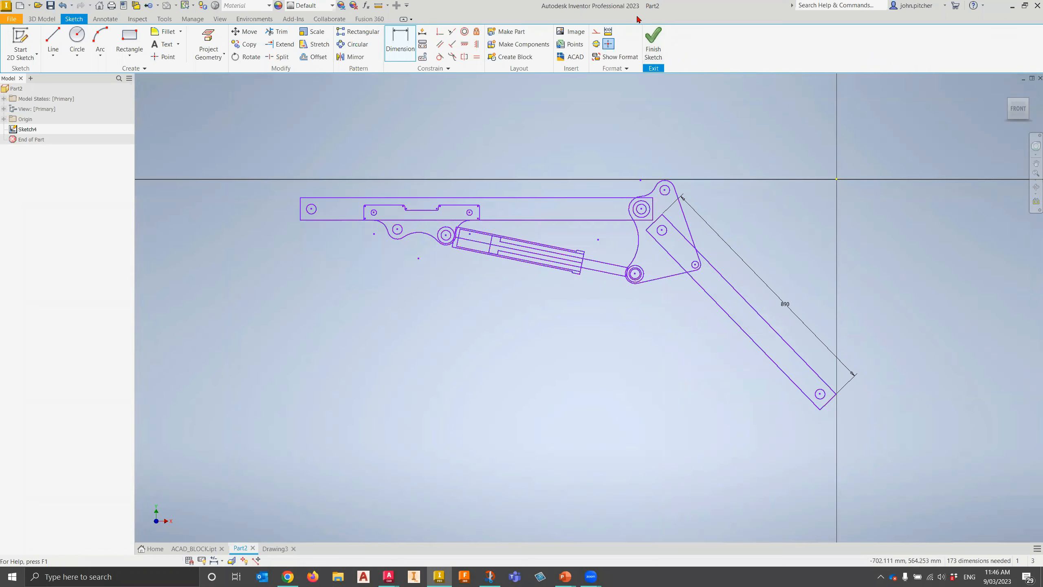
left_click(653, 46)
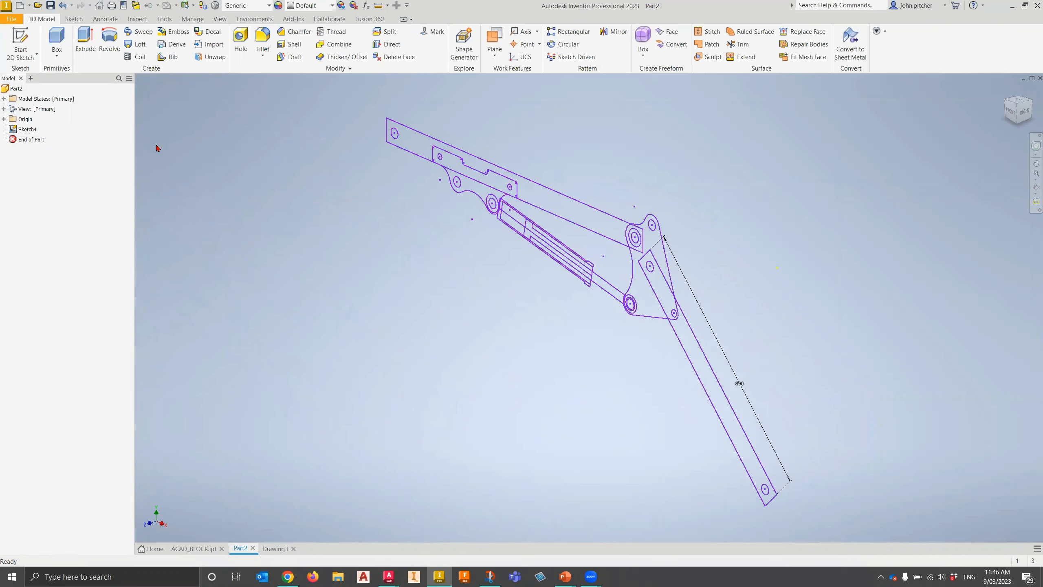
Extrude the diagonal lower arm's two profile regions symmetrically by 40 mm, leaving its holes open
left_click(87, 44)
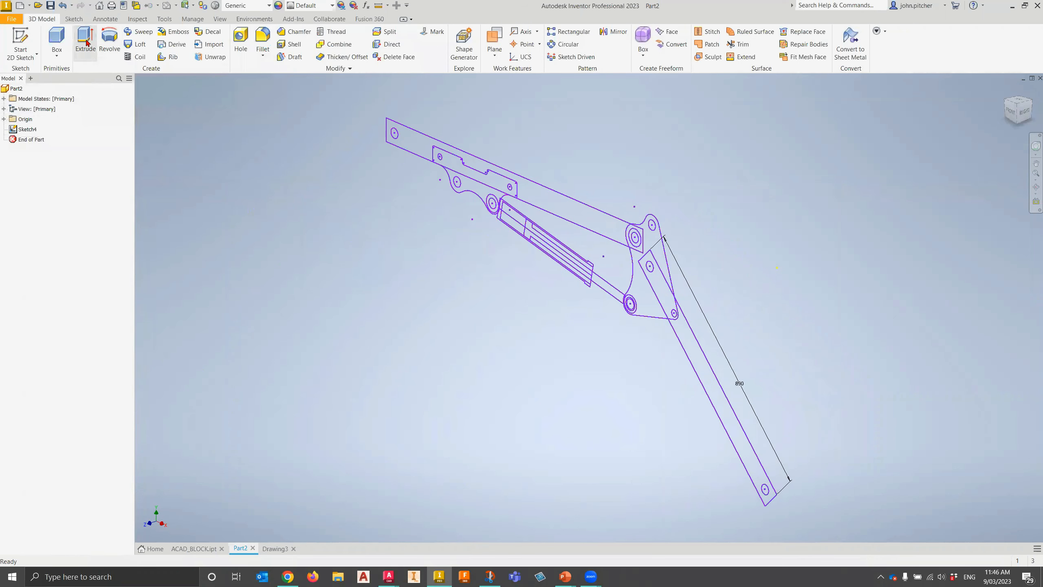
left_click(723, 399)
left_click(662, 303)
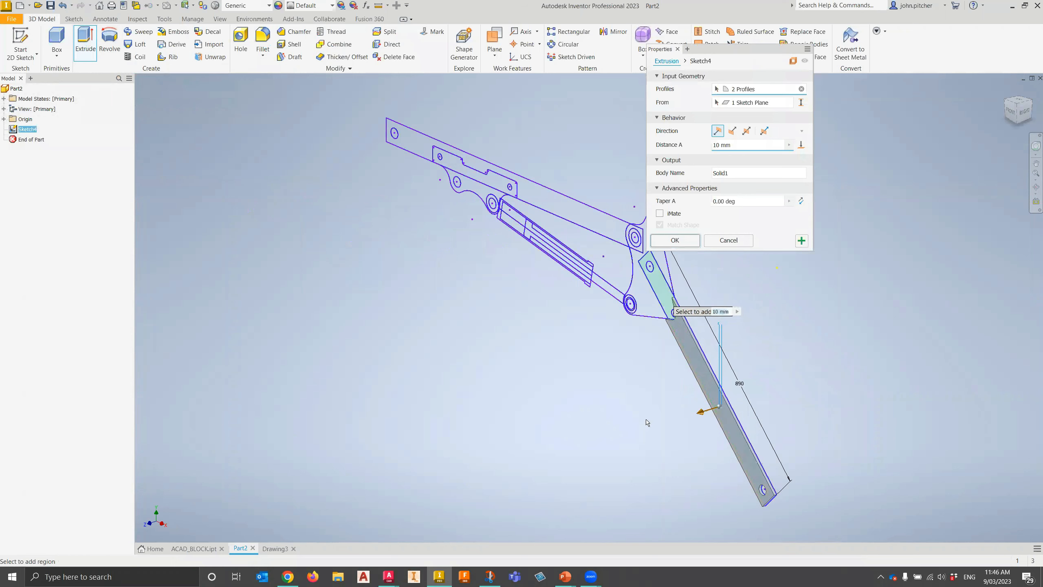
left_click(746, 132)
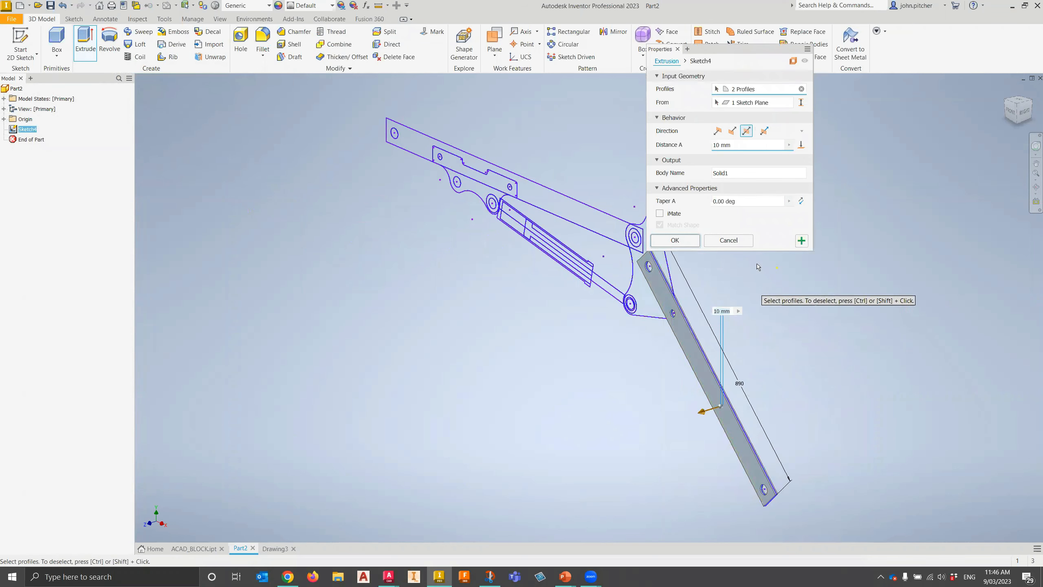
left_click(717, 148)
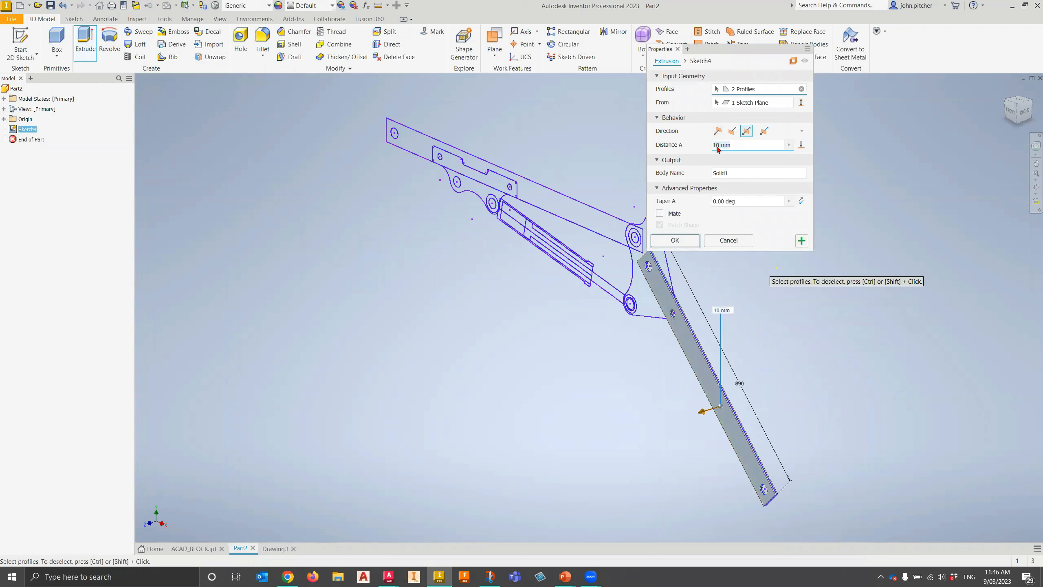
type("40")
left_click(685, 240)
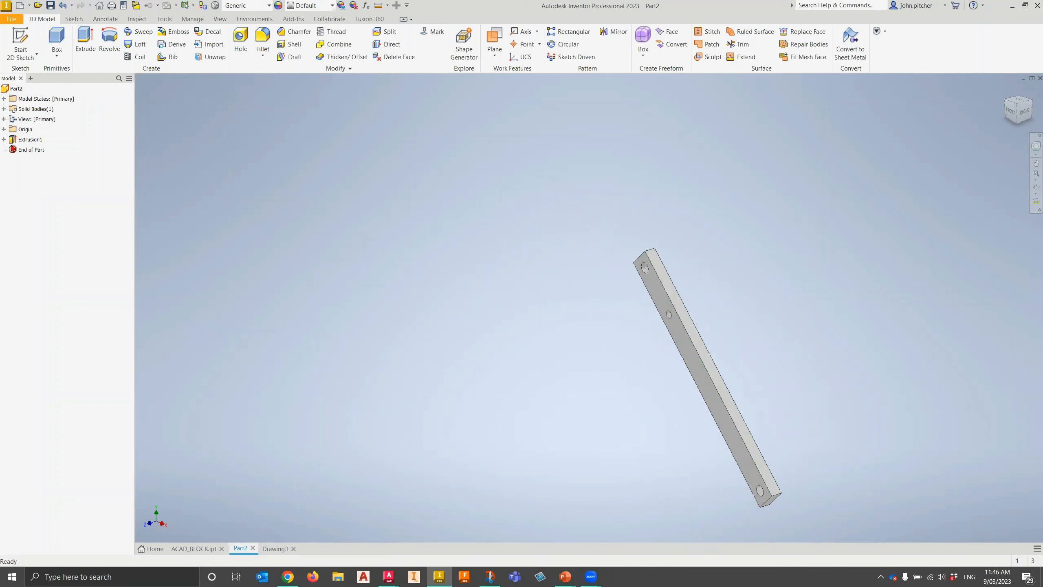
Make the sketch consumed by the lower arm's extrusion visible again
left_click(4, 139)
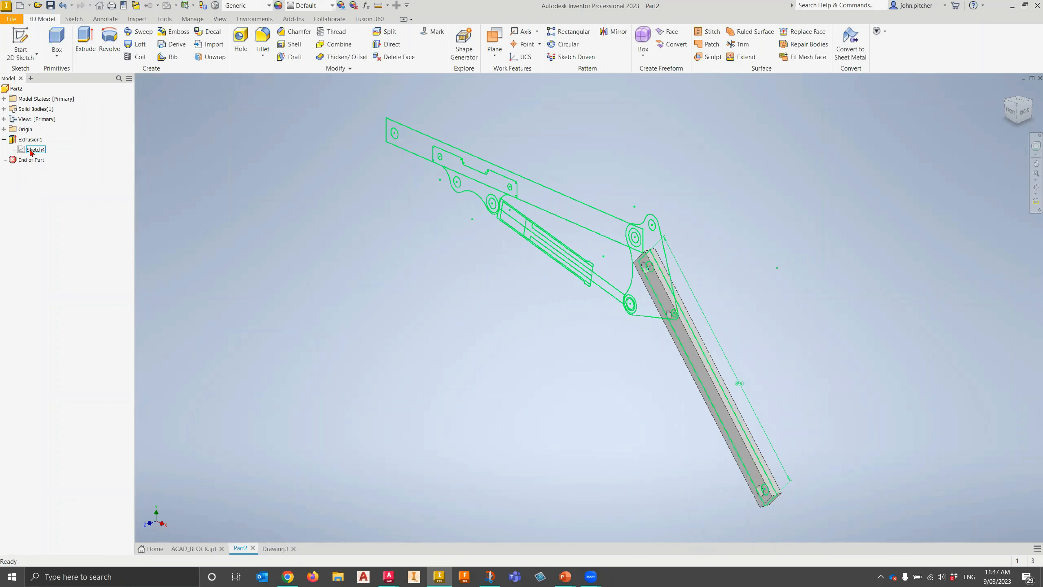
right_click(31, 151)
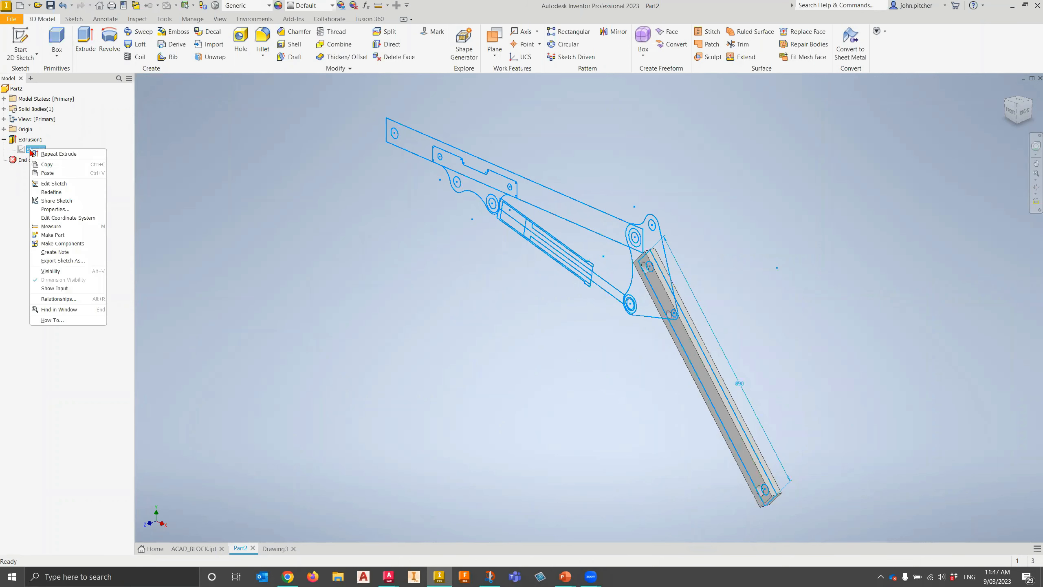
left_click(51, 271)
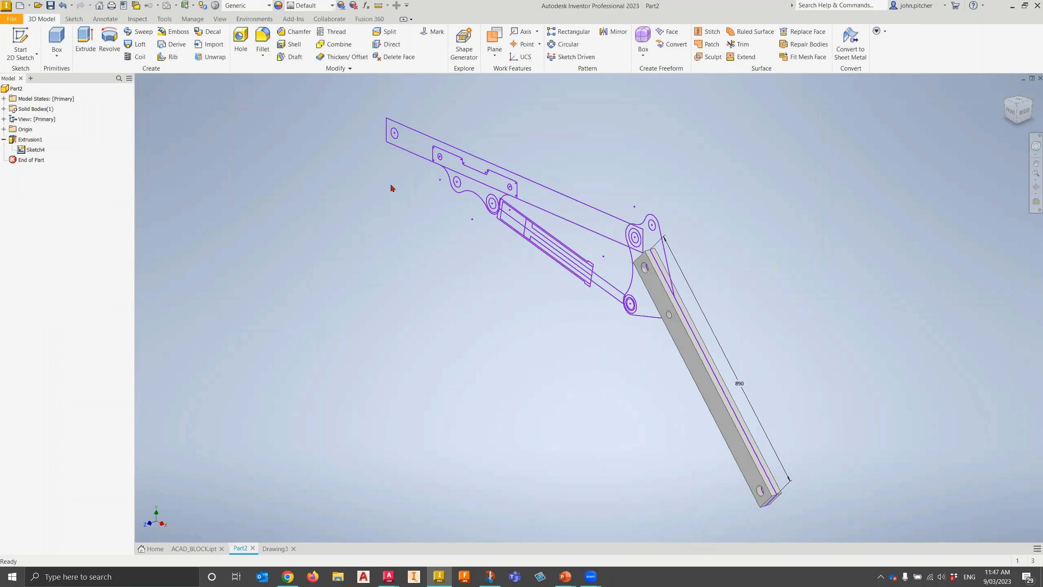
Start a symmetric 40 mm extrusion of the upper arm's three regions, including the end piece around the pivot
left_click(86, 41)
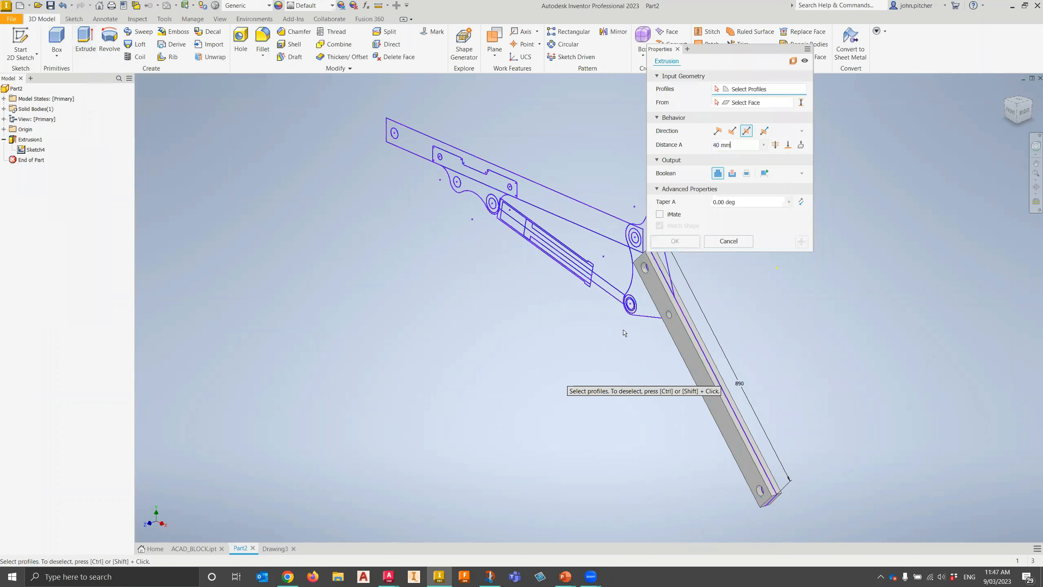
left_click_drag(735, 53, 833, 124)
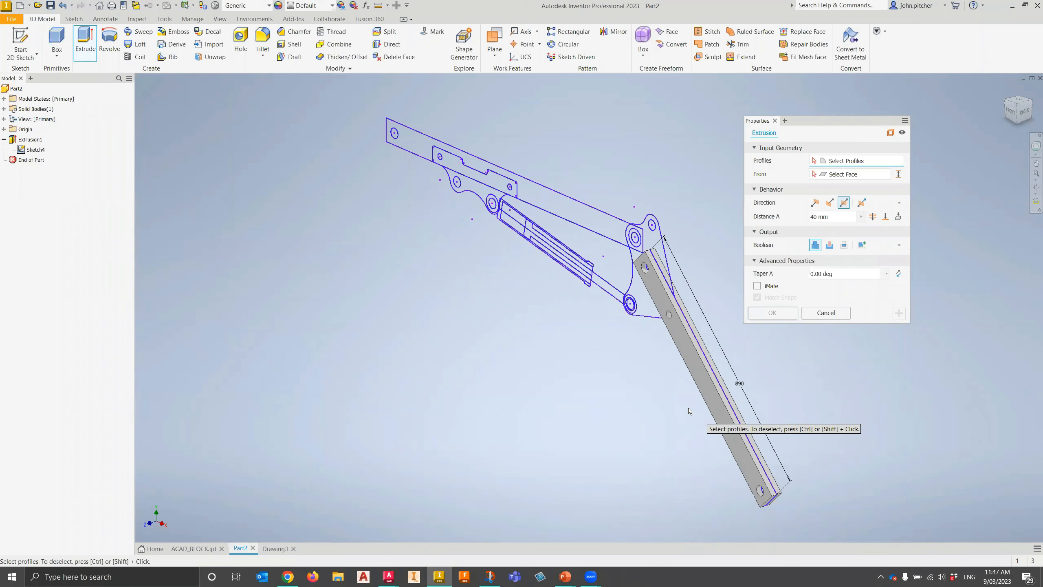
left_click(577, 222)
left_click(485, 189)
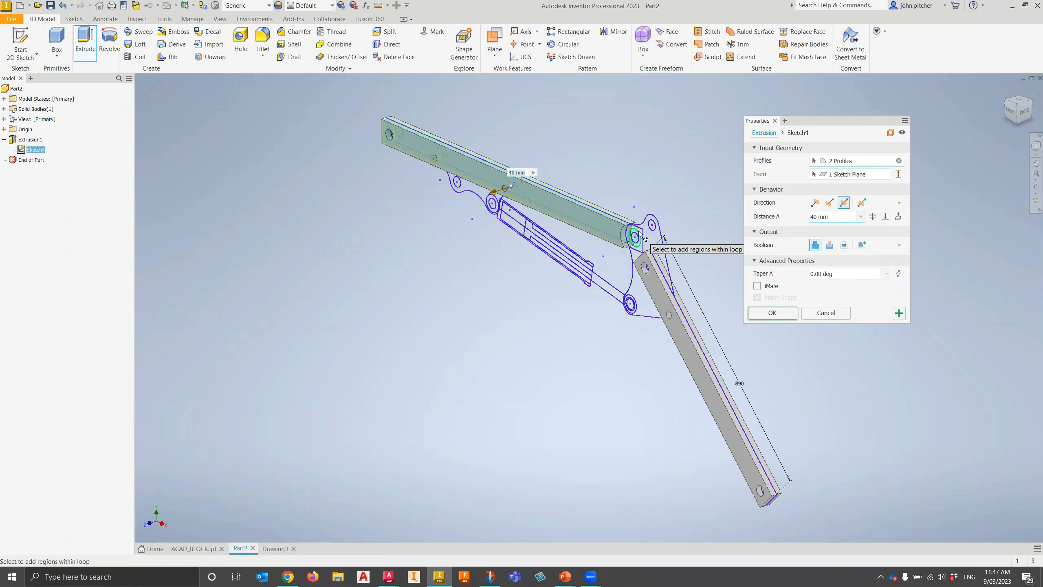
scroll(643, 235, "up", 5)
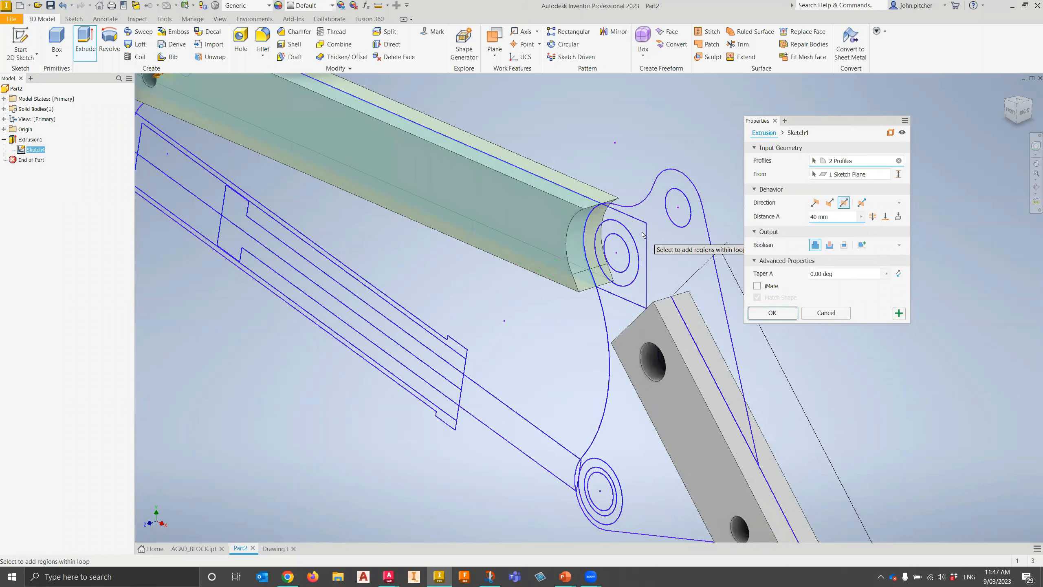
left_click(634, 284)
scroll(626, 312, "down", 5)
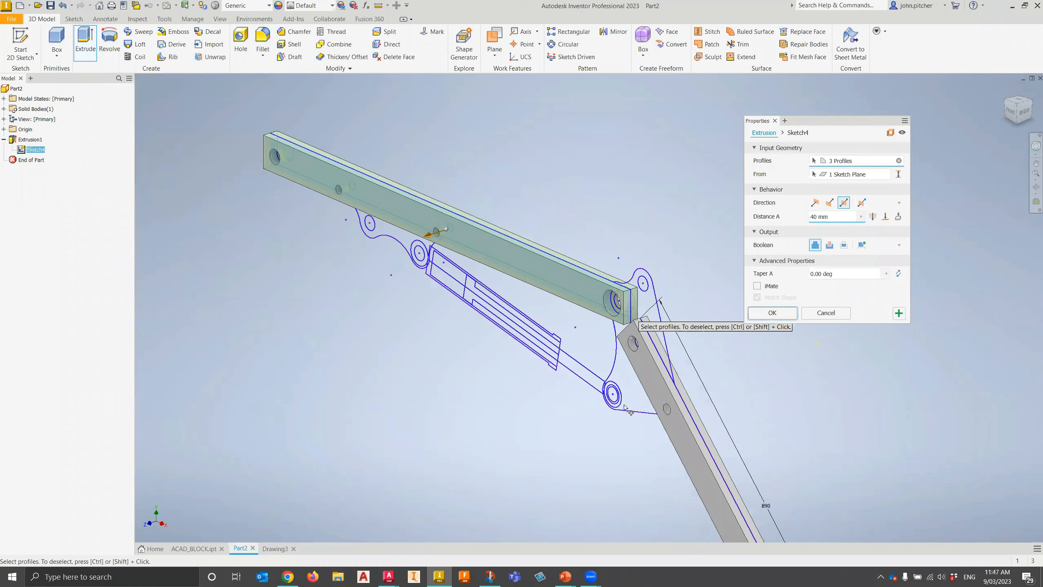
Set the upper arm's extrusion to create a new solid body named "Top Arm"
left_click(862, 246)
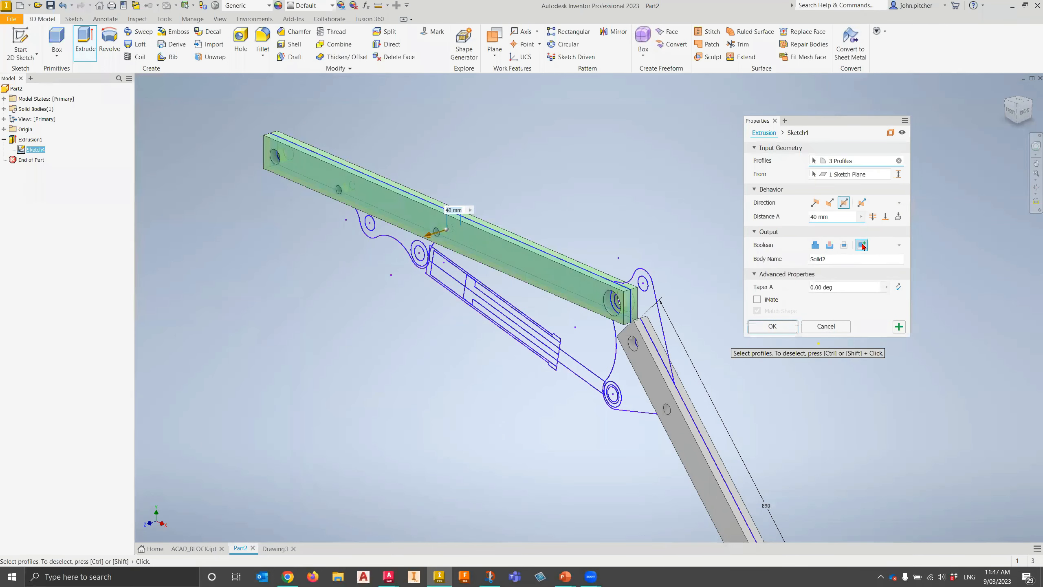
left_click(836, 256)
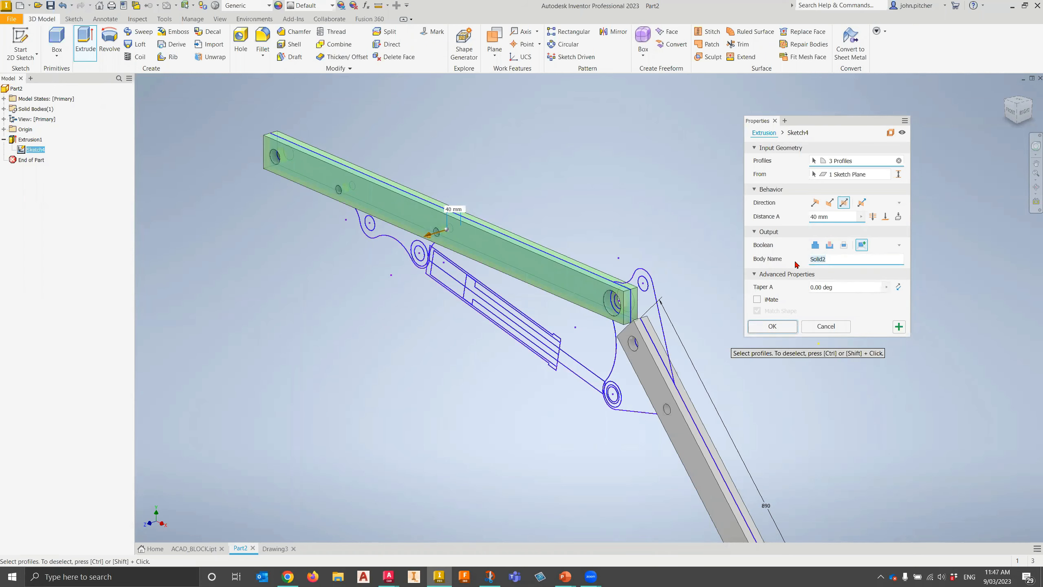
type("Top Arm")
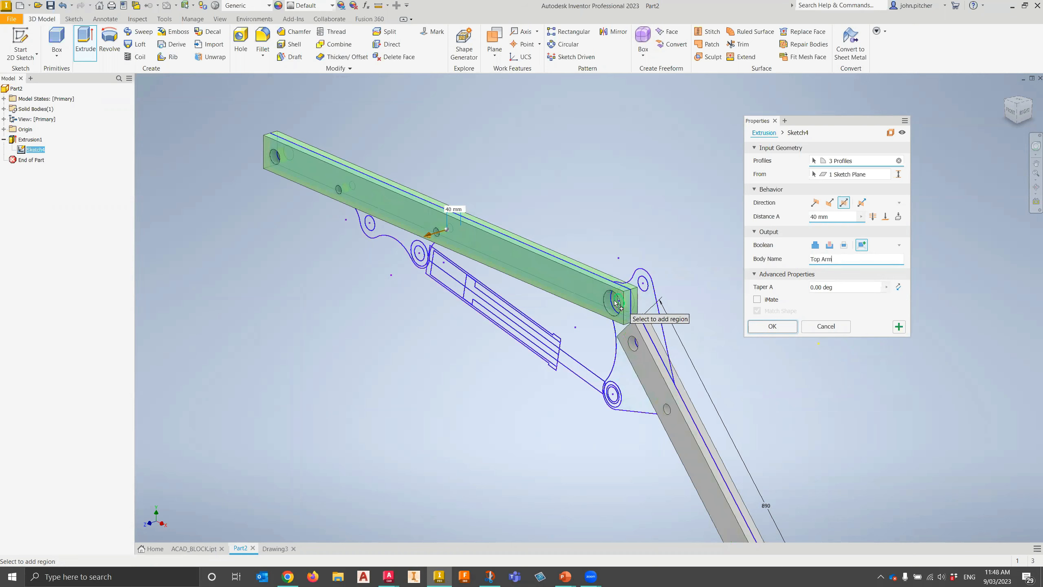
Add the ring region inside the upper arm's pivot hole near the elbow to the profiles and complete the 40 mm extrusion
scroll(614, 302, "down", 5)
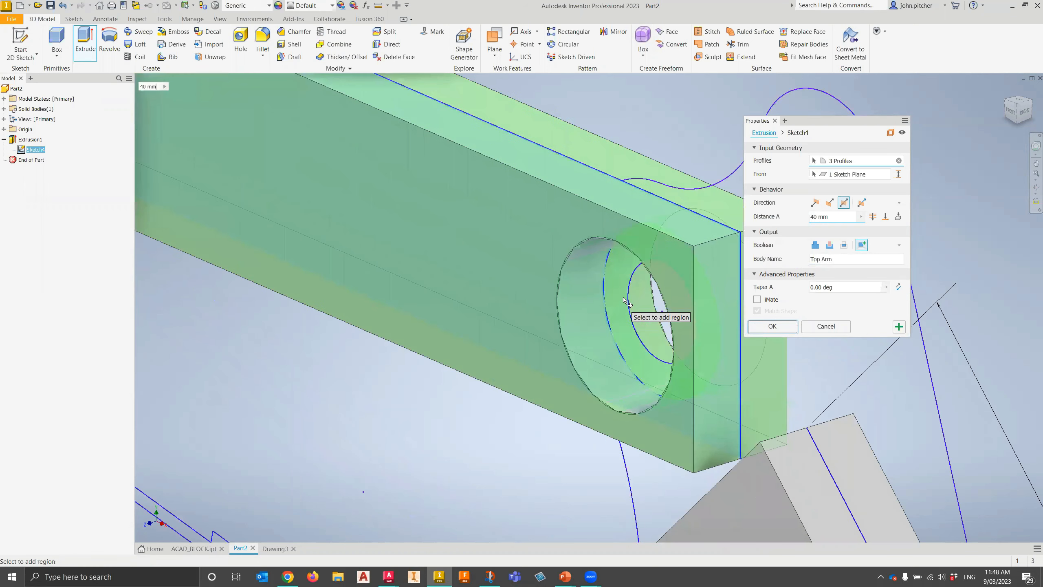
left_click(614, 311)
scroll(612, 364, "up", 5)
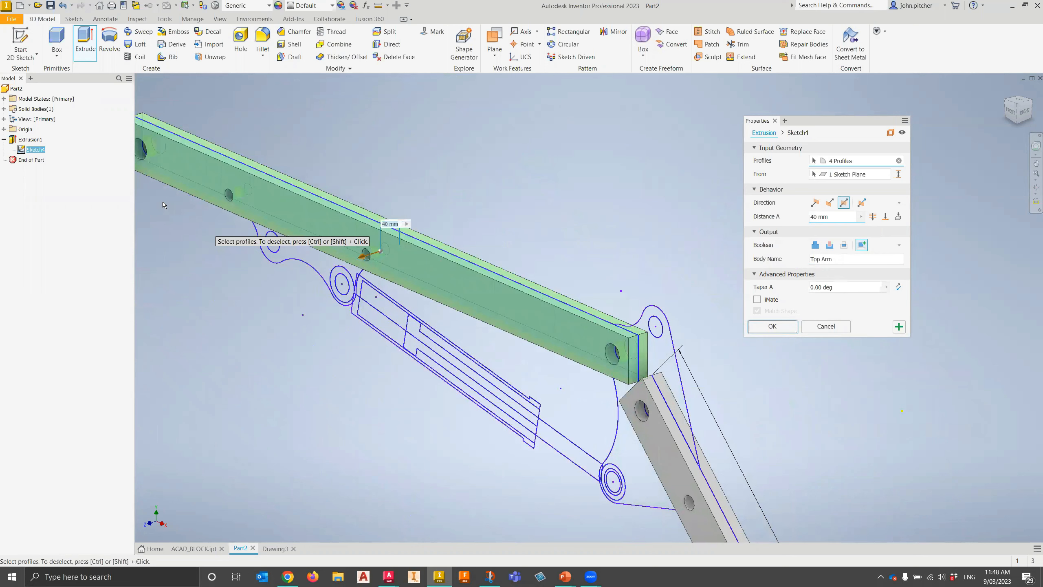
left_click(4, 109)
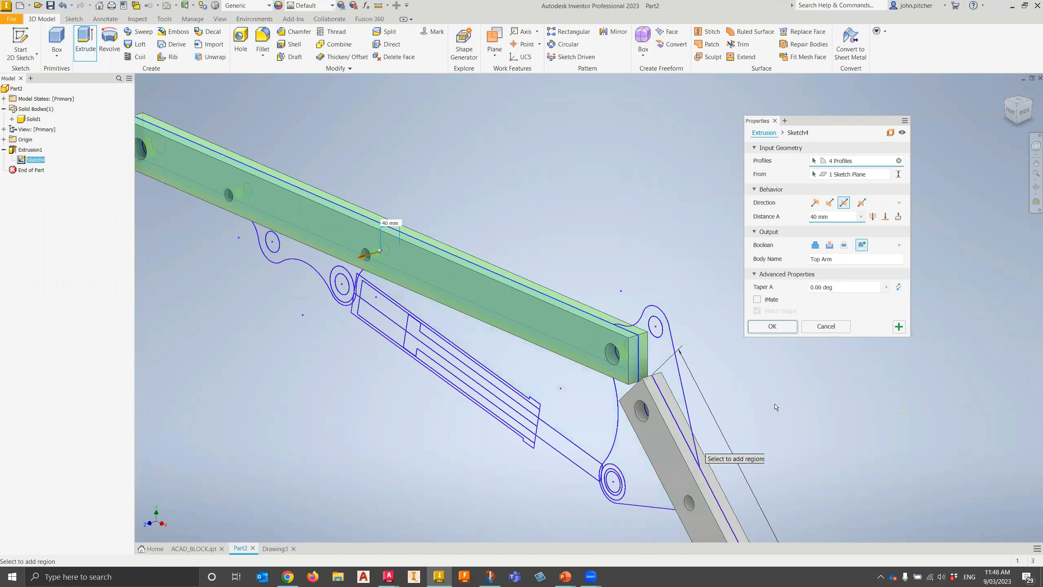
left_click(772, 326)
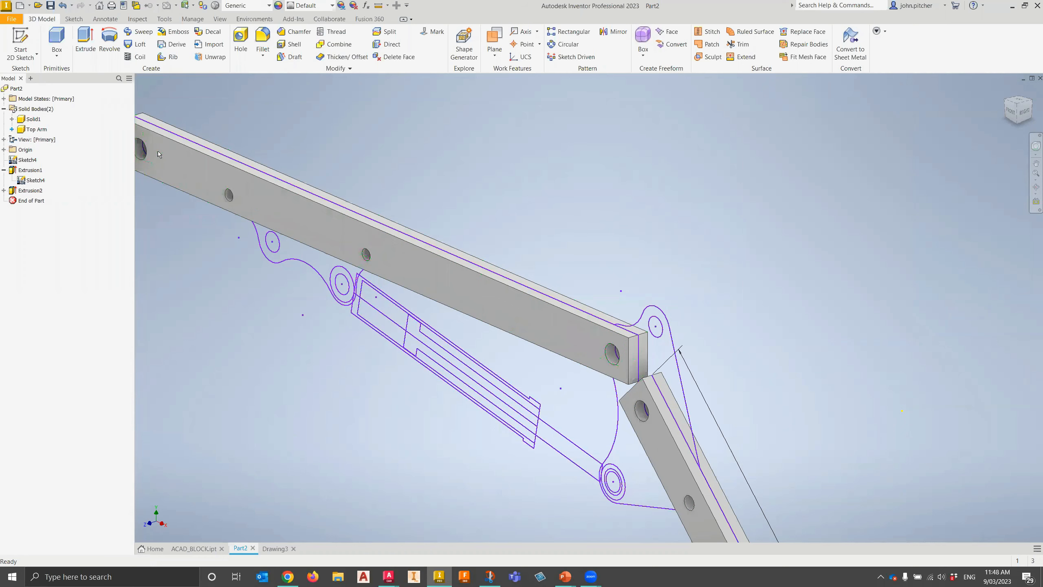
scroll(573, 199, "down", 5)
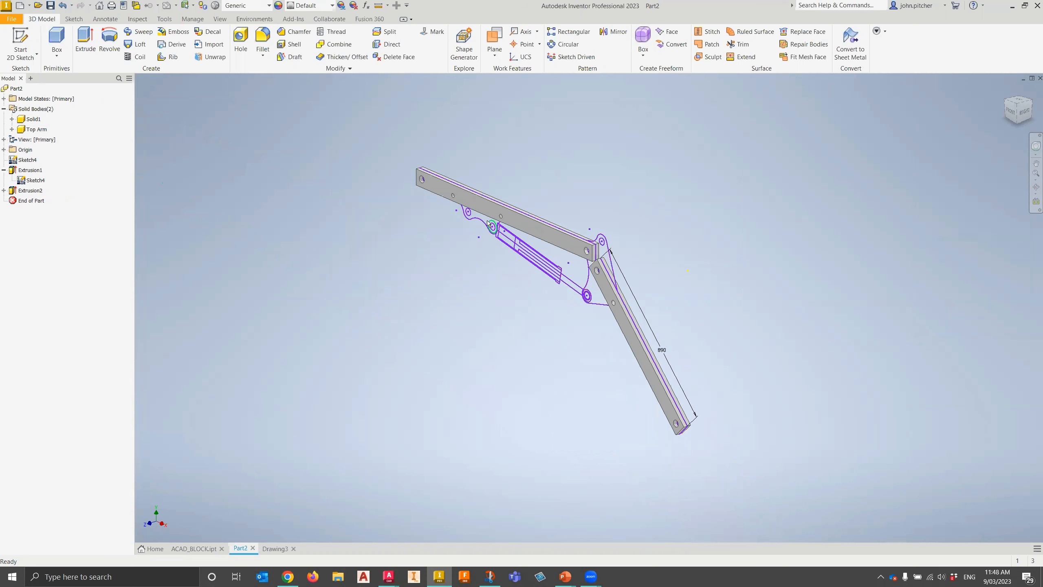
scroll(487, 225, "up", 3)
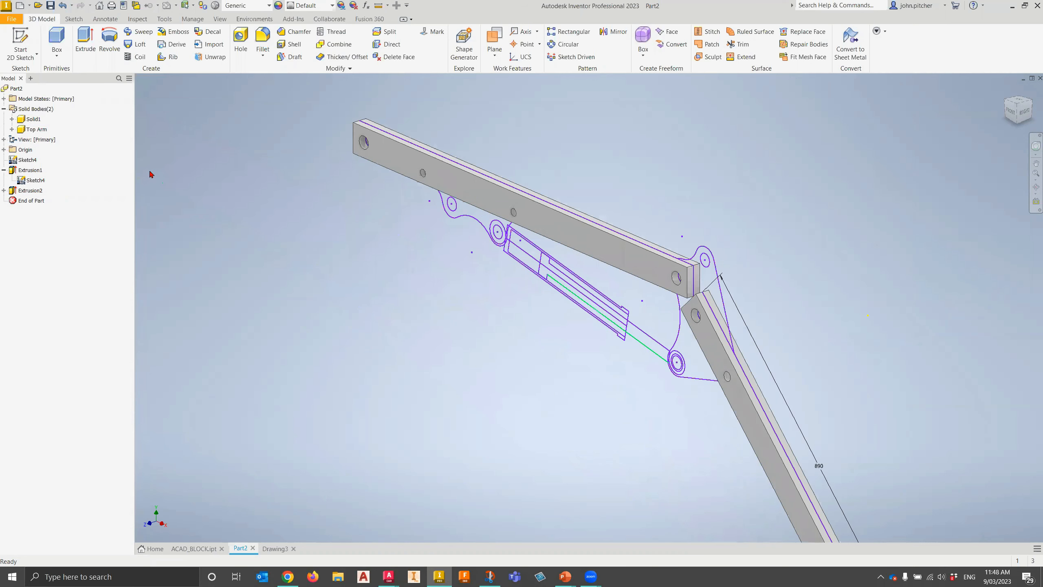
left_click(110, 42)
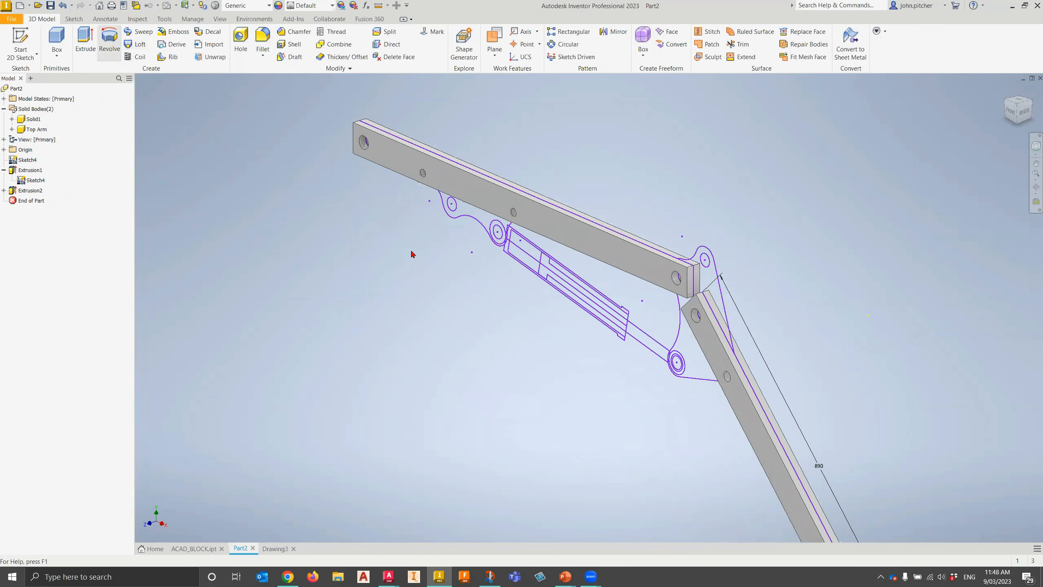
scroll(508, 228, "up", 3)
scroll(508, 228, "up", 2)
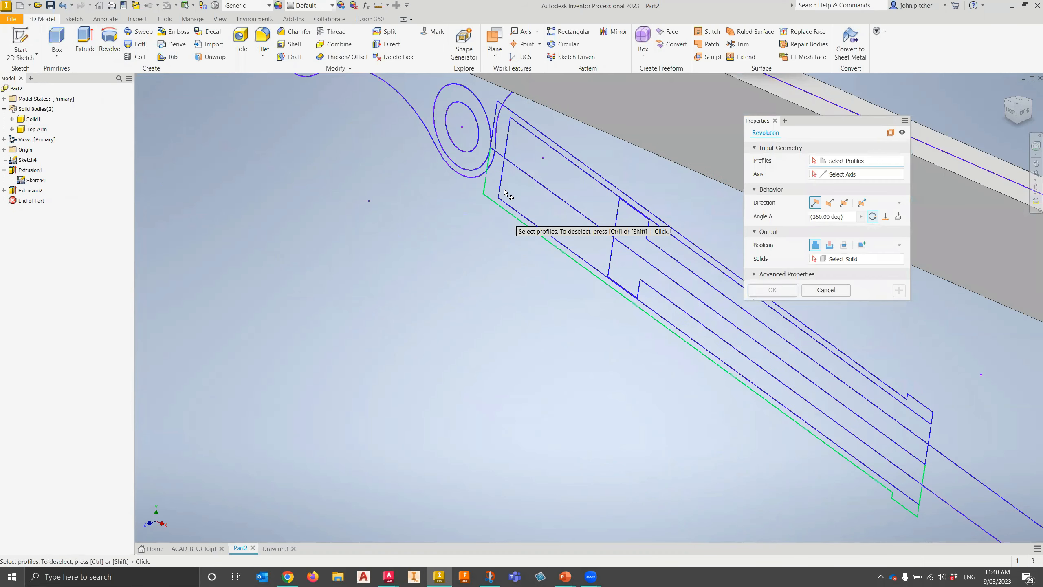
left_click(490, 179)
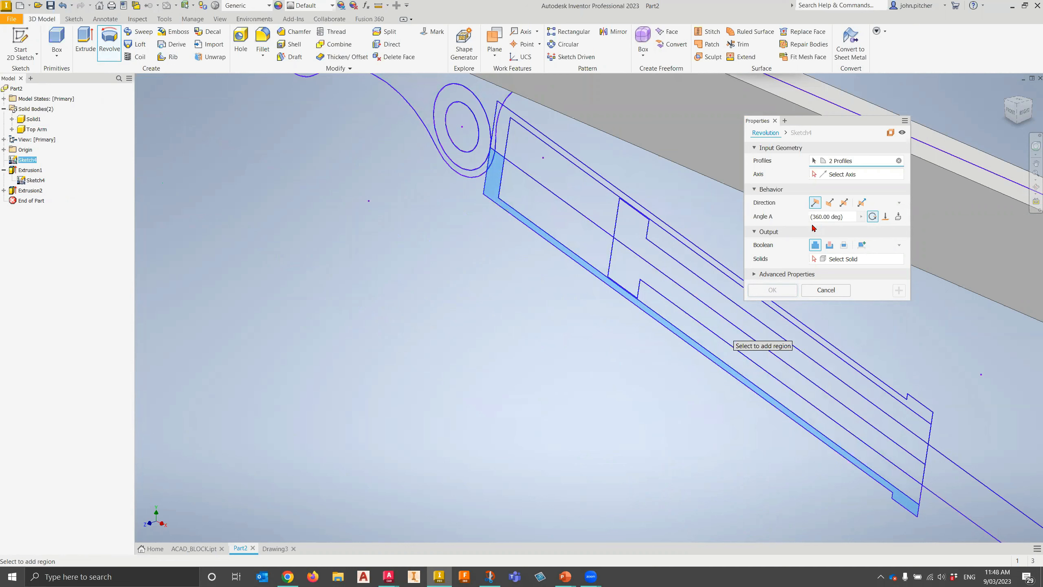
left_click(836, 174)
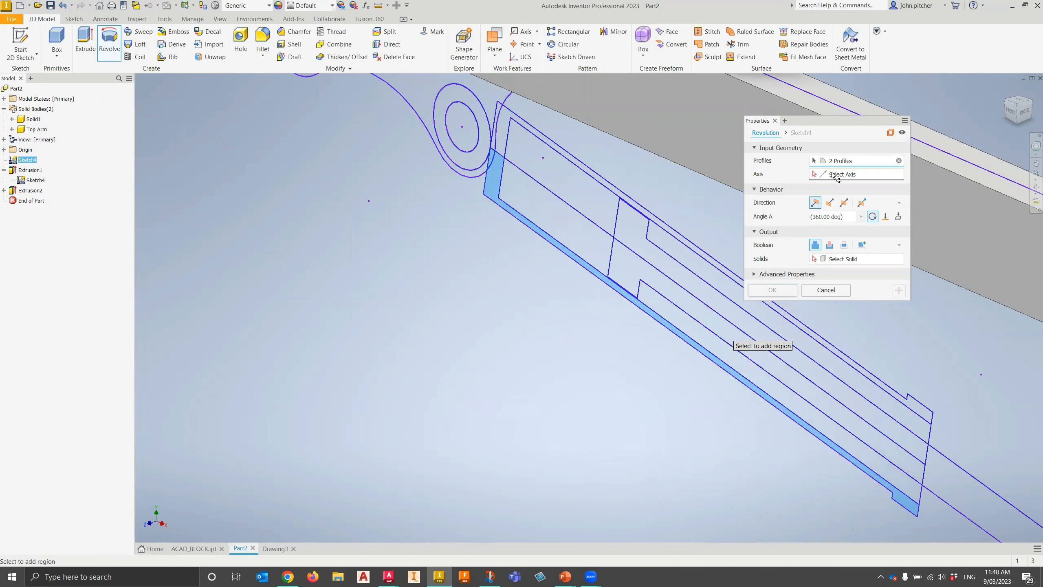
left_click(583, 215)
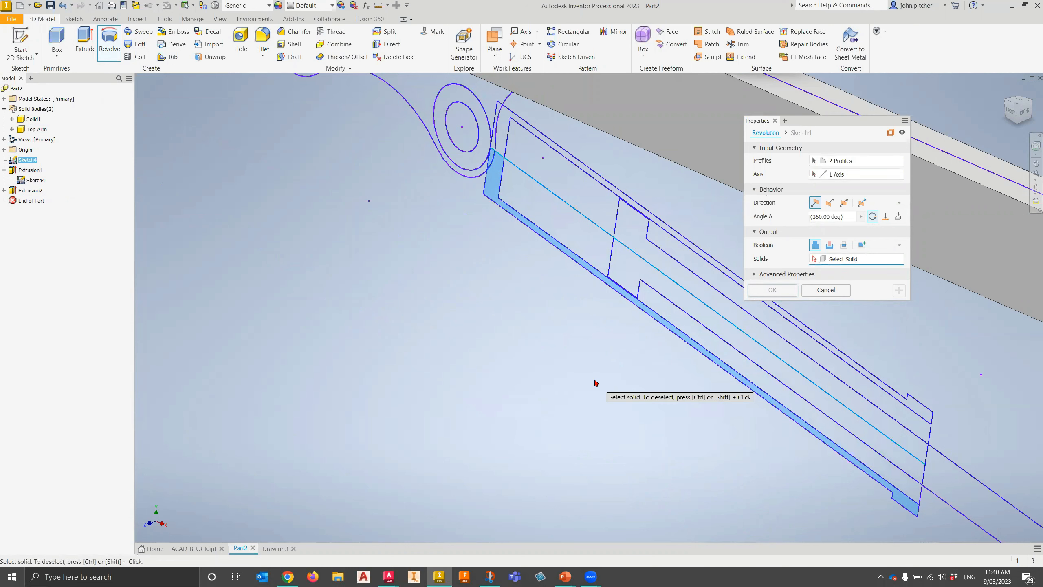
left_click(840, 175)
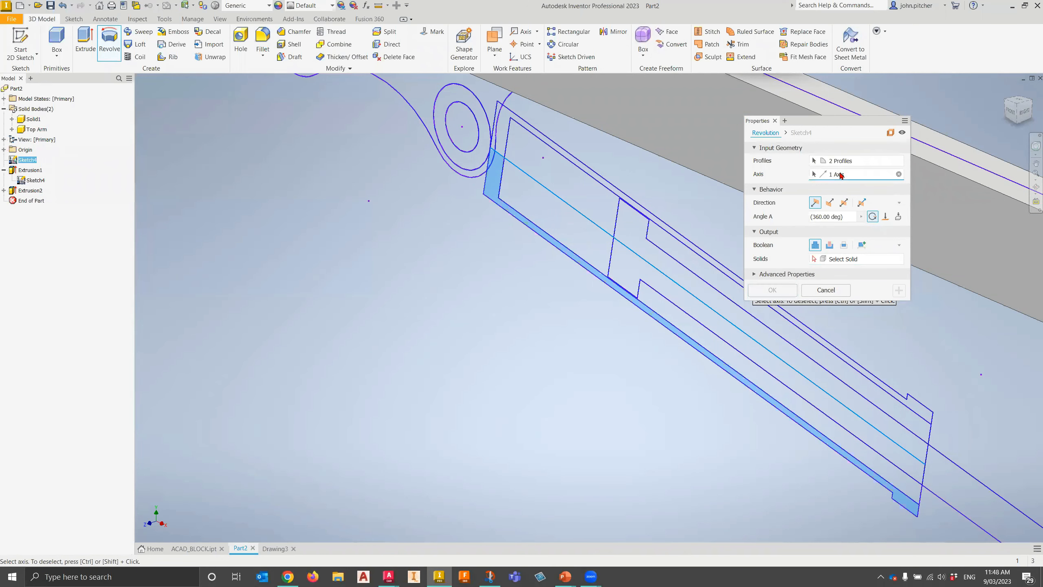
left_click(828, 290)
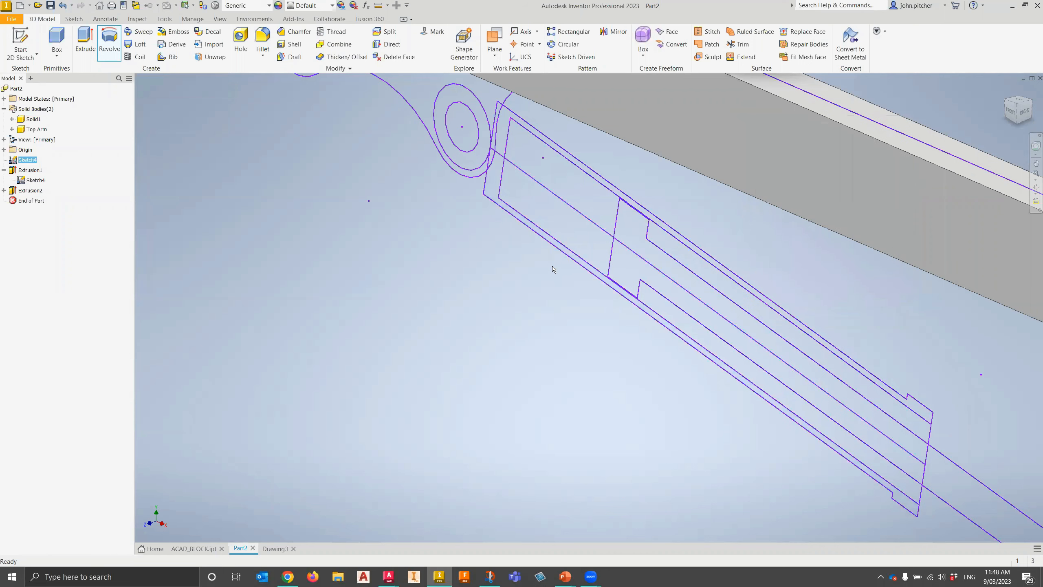
Start a full 360-degree revolve of the cylinder barrel's upper wall profile, including its end corner region, about the cylinder's centreline
left_click(109, 41)
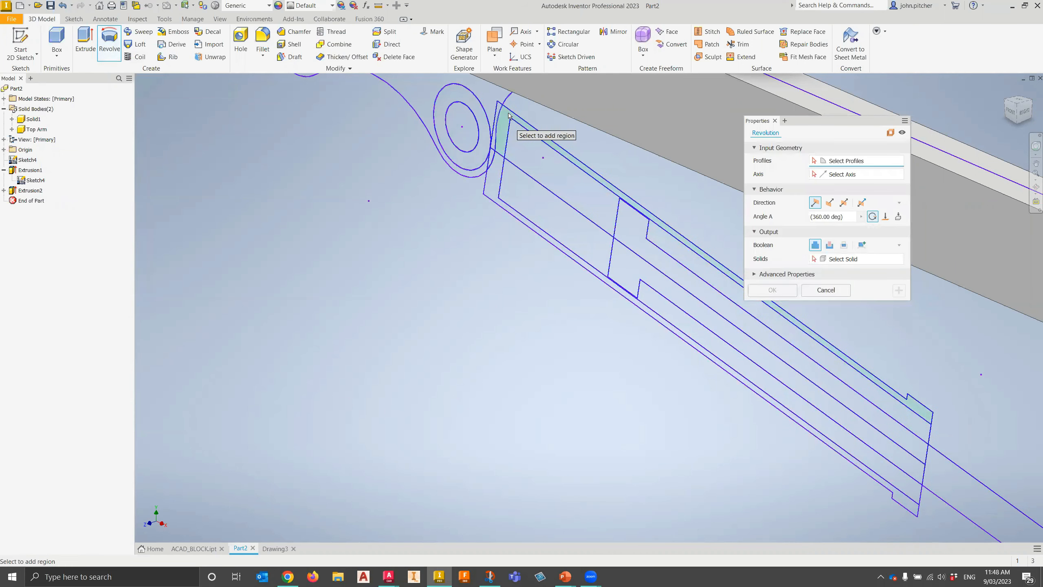
left_click(499, 125)
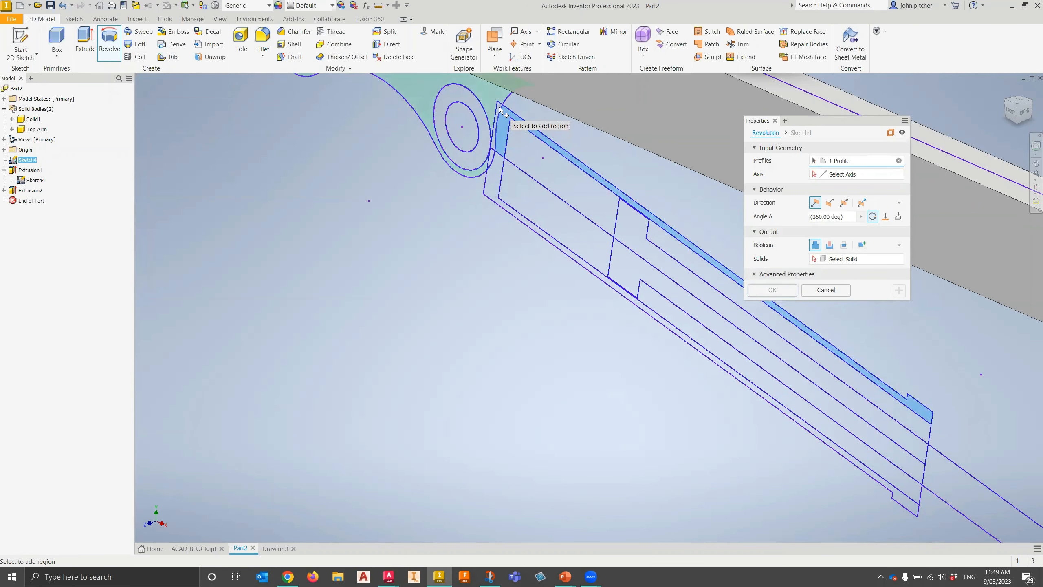
scroll(498, 111, "up", 4)
left_click(472, 139)
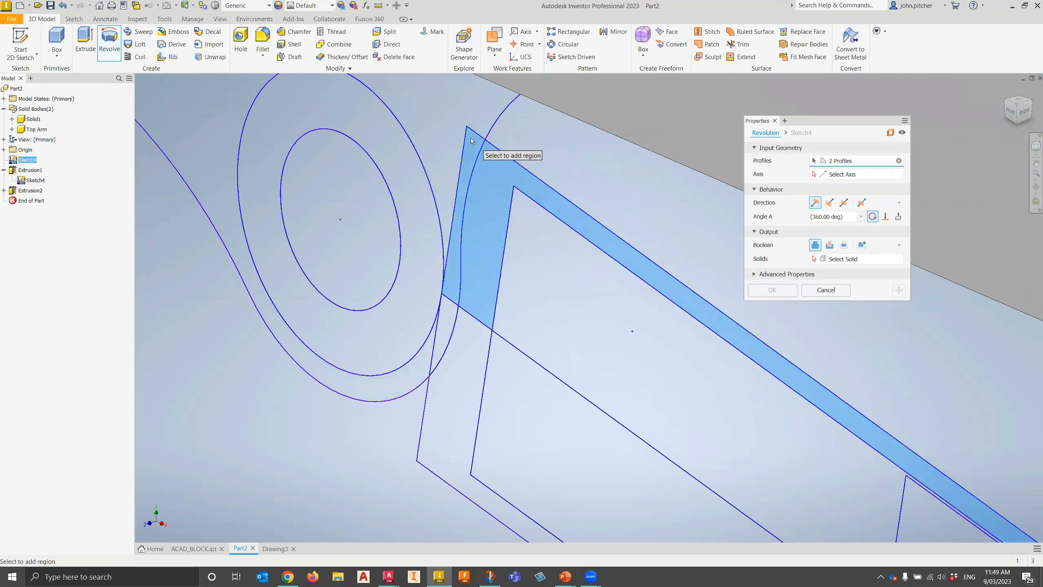
left_click(857, 175)
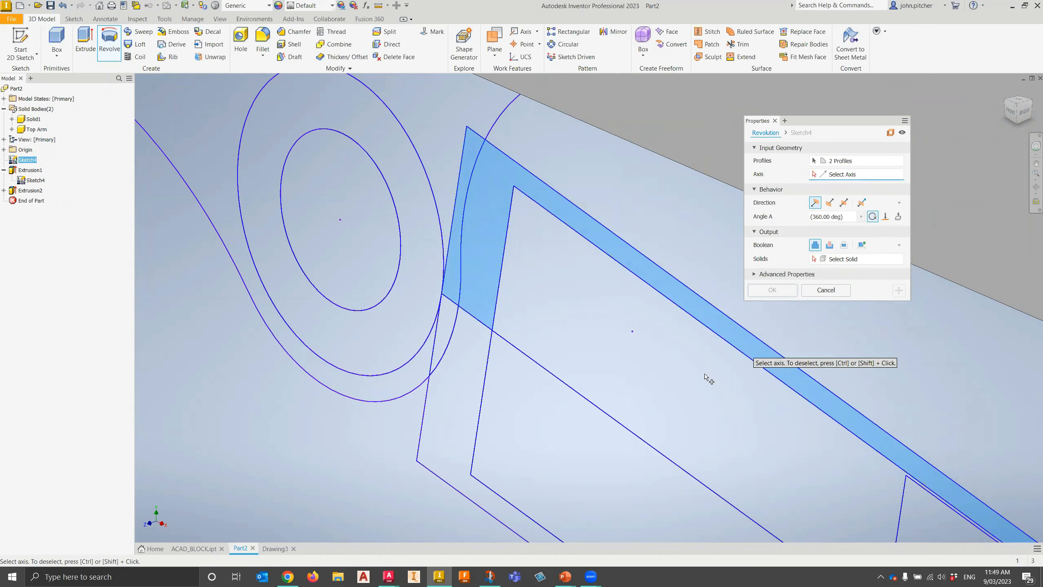
left_click(610, 416)
scroll(636, 396, "down", 5)
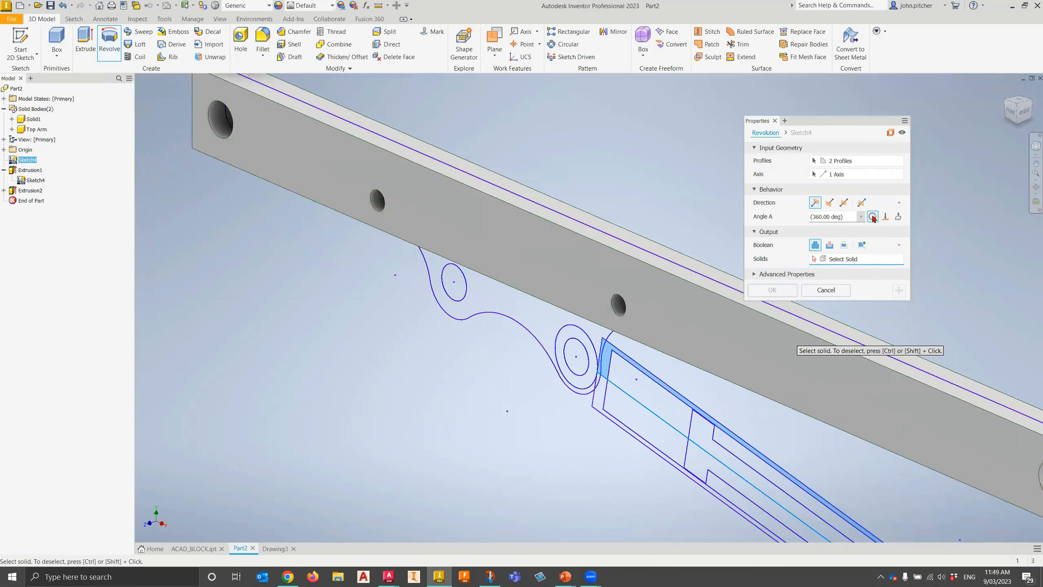
Output the revolved barrel as a new solid body named "Cyl barrel" and complete the revolve
left_click(861, 245)
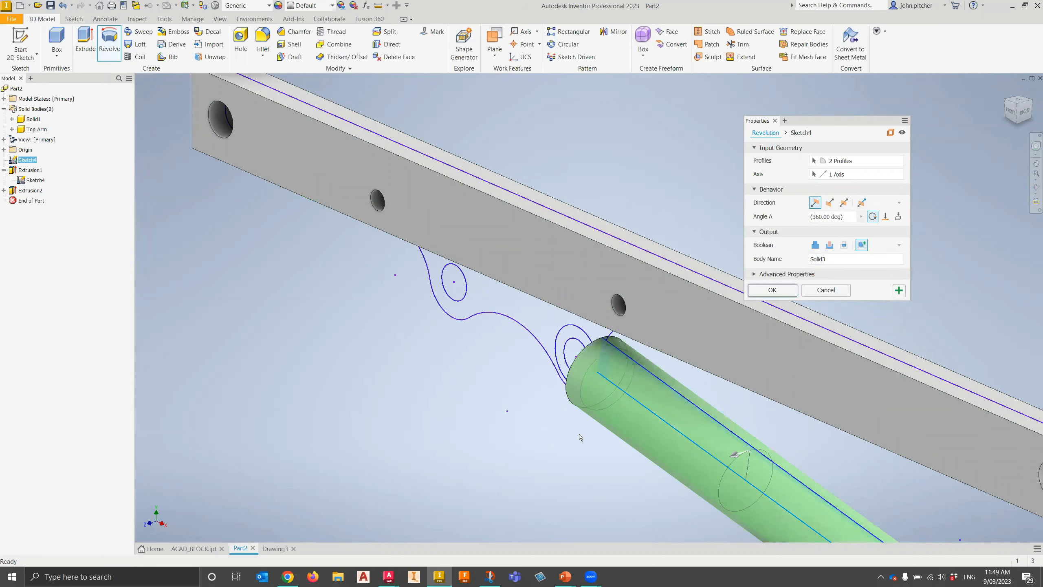
scroll(580, 438, "down", 5)
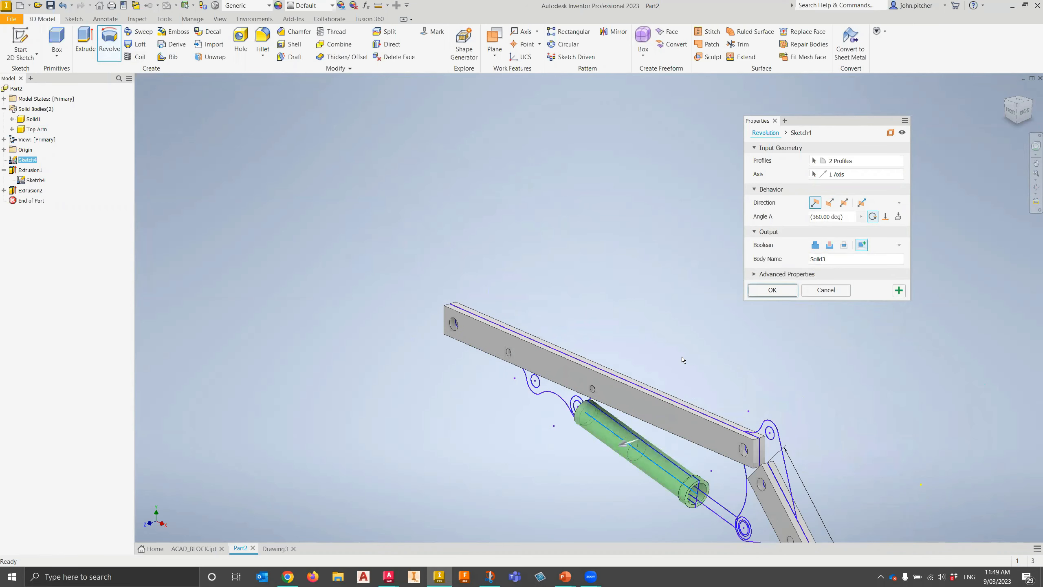
left_click(823, 258)
type("Cyl barrel")
left_click(773, 290)
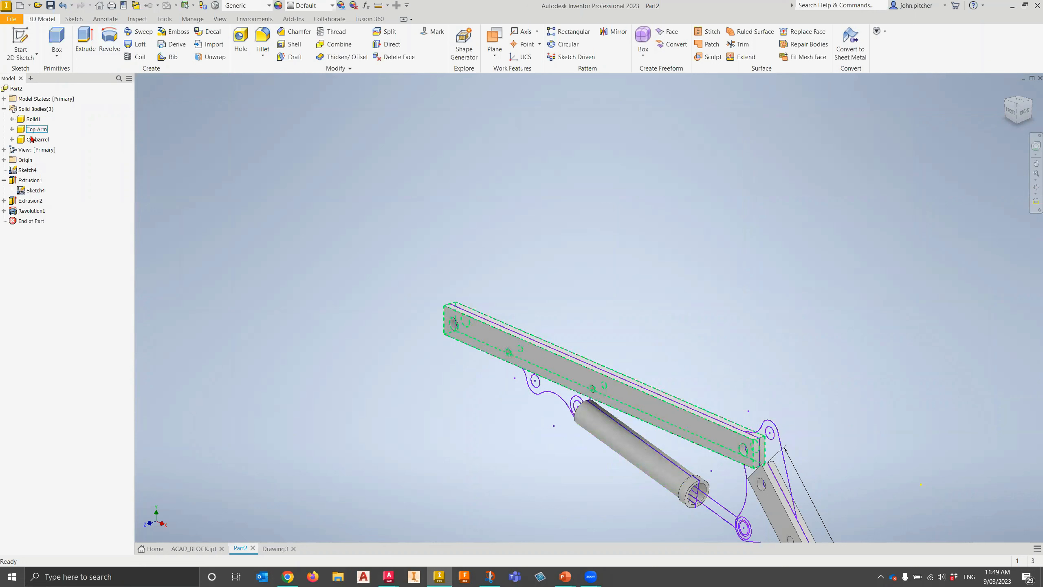
scroll(693, 509, "down", 3)
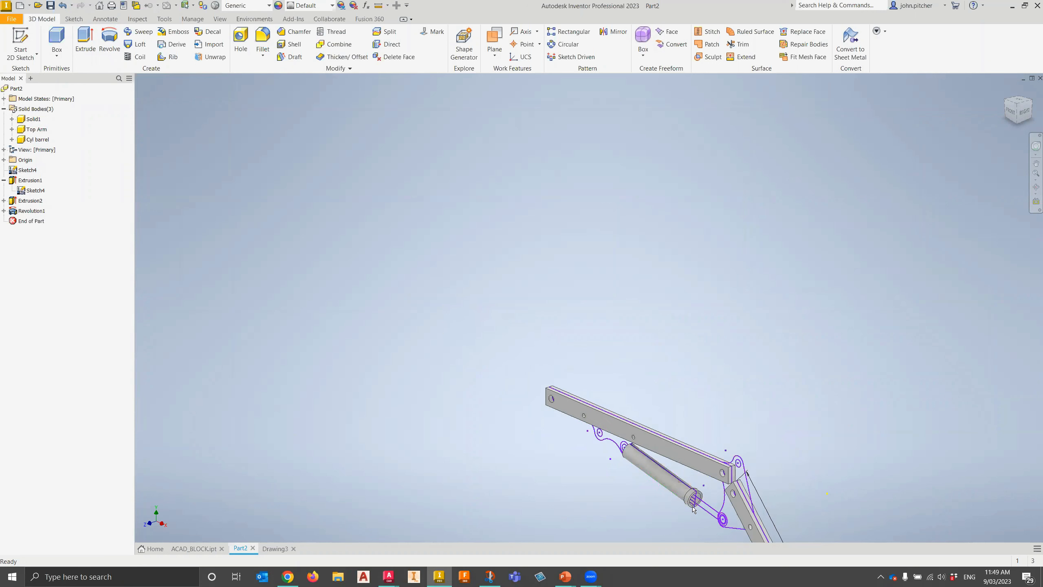
scroll(693, 509, "up", 4)
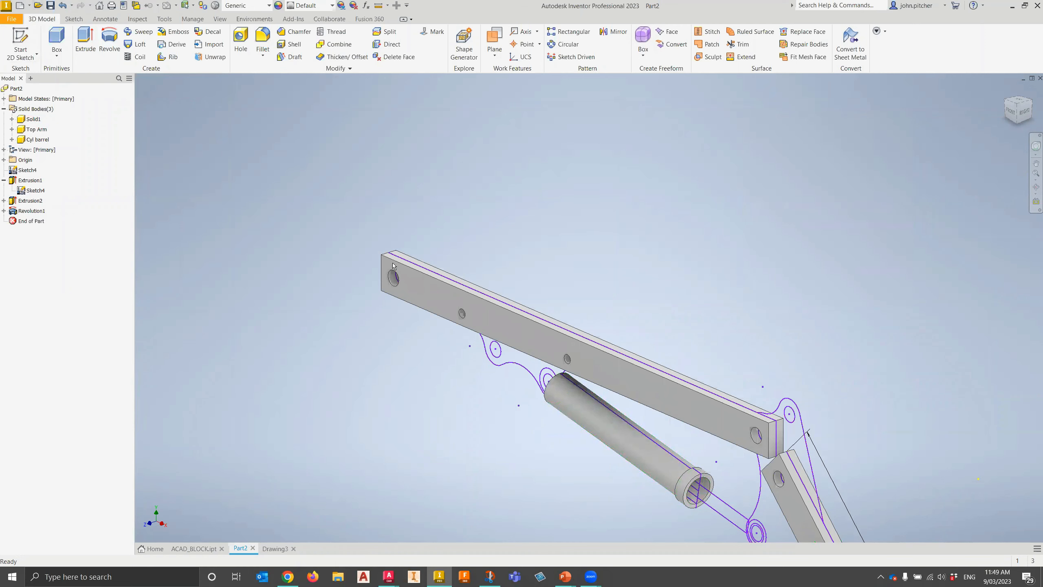
left_click(106, 38)
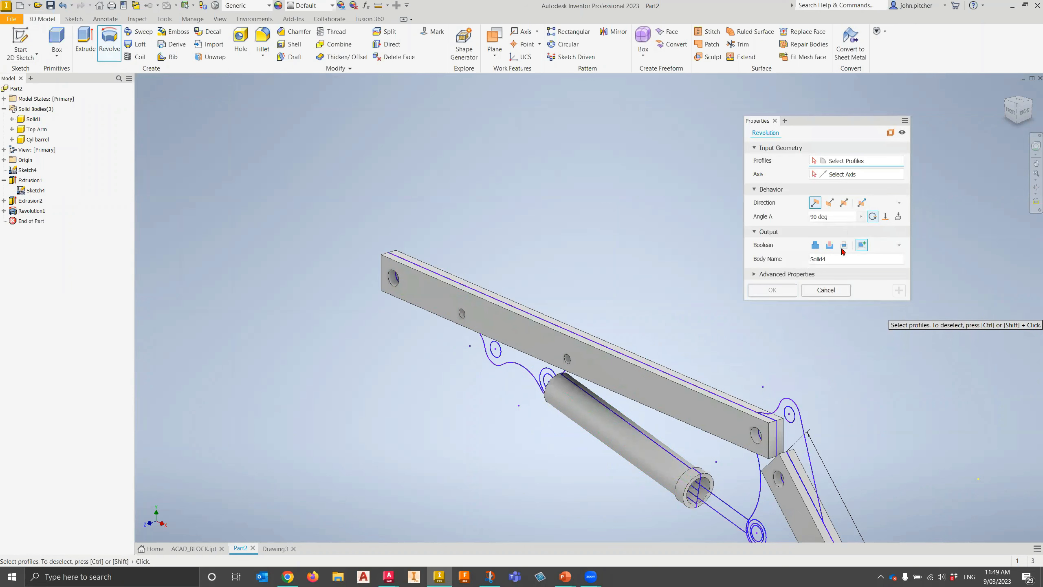
left_click(826, 290)
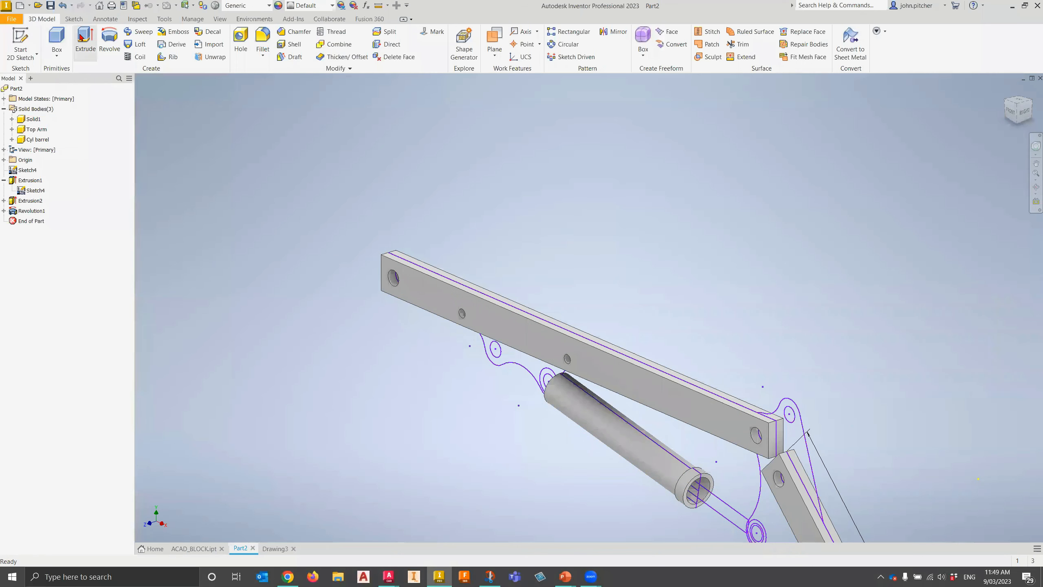
Extrude the curved lug plate beneath the upper arm symmetrically by 40 mm as a new solid body, leaving its holes open
left_click(86, 48)
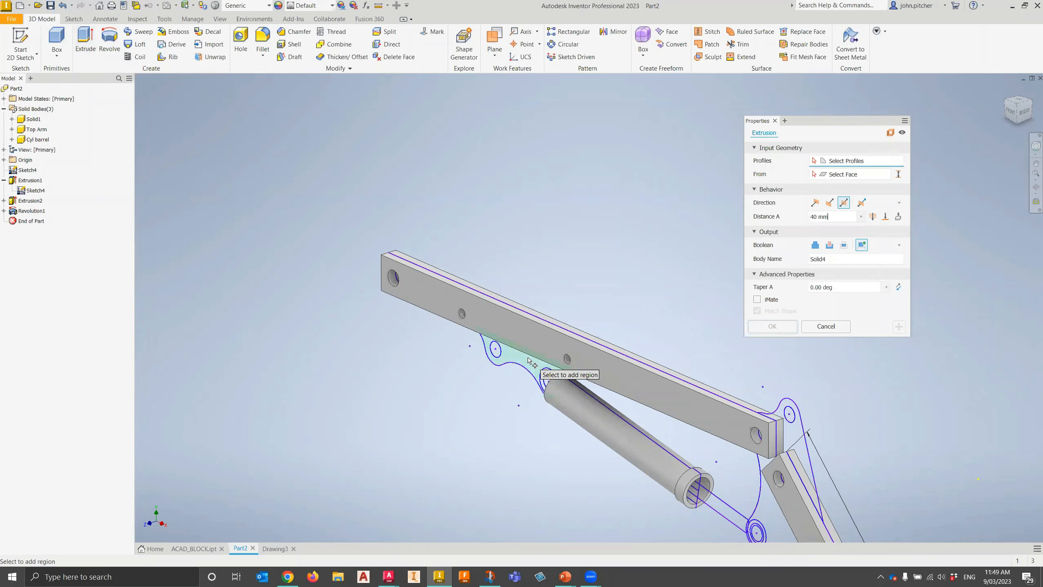
scroll(475, 330, "down", 4)
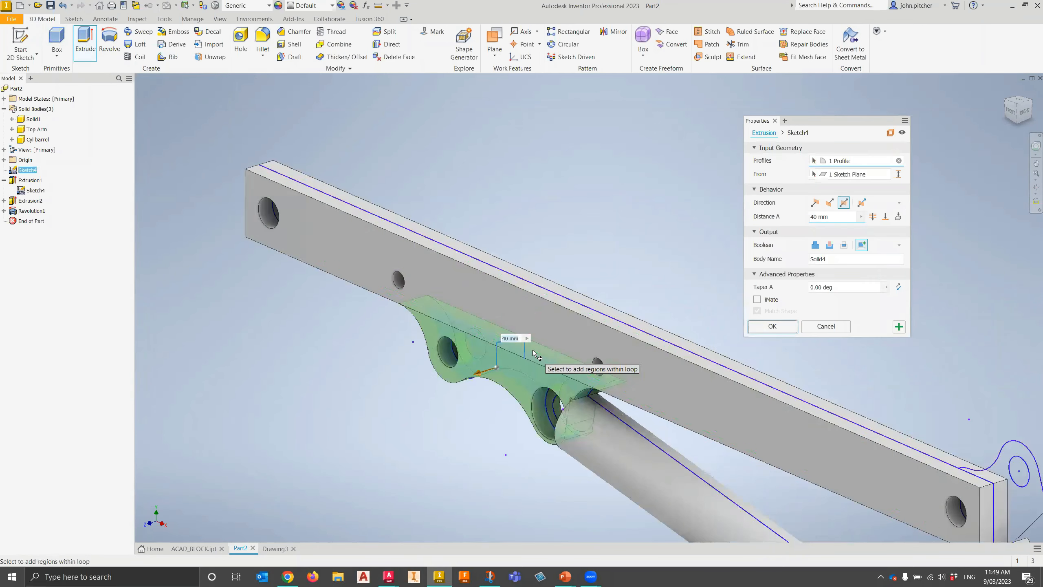
left_click(771, 326)
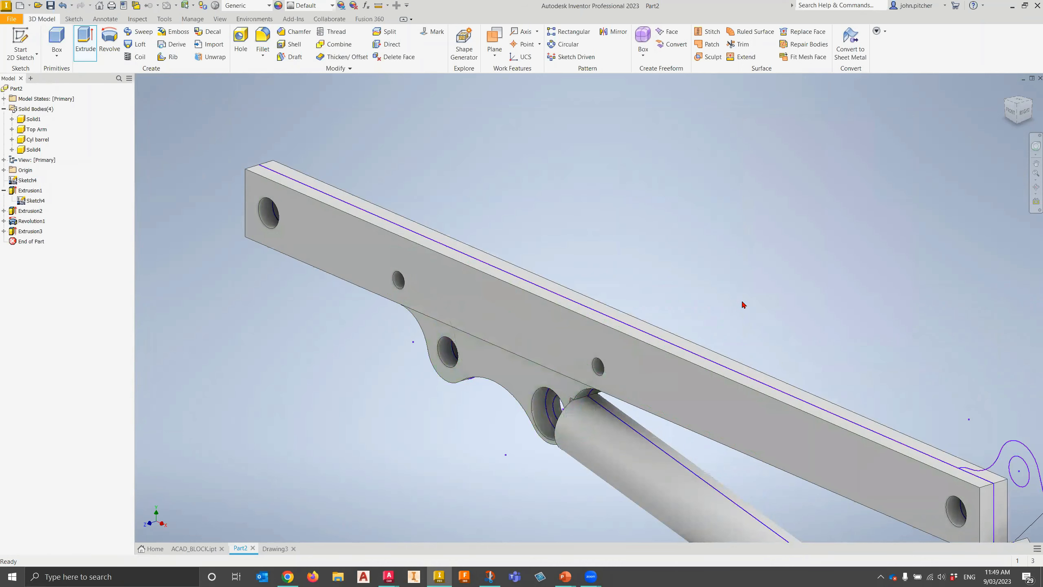
scroll(743, 305, "up", 2)
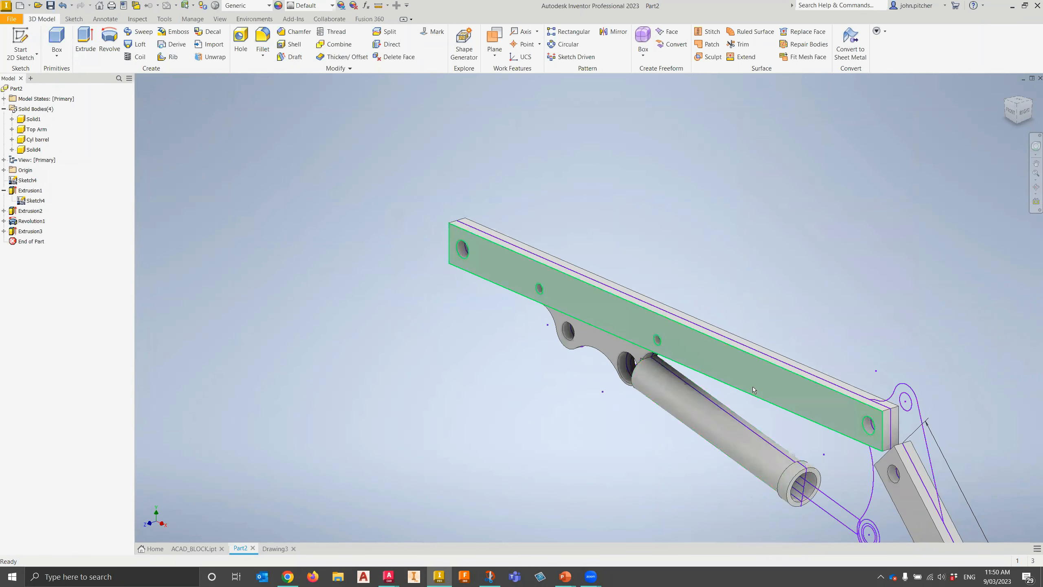
scroll(745, 294, "up", 2)
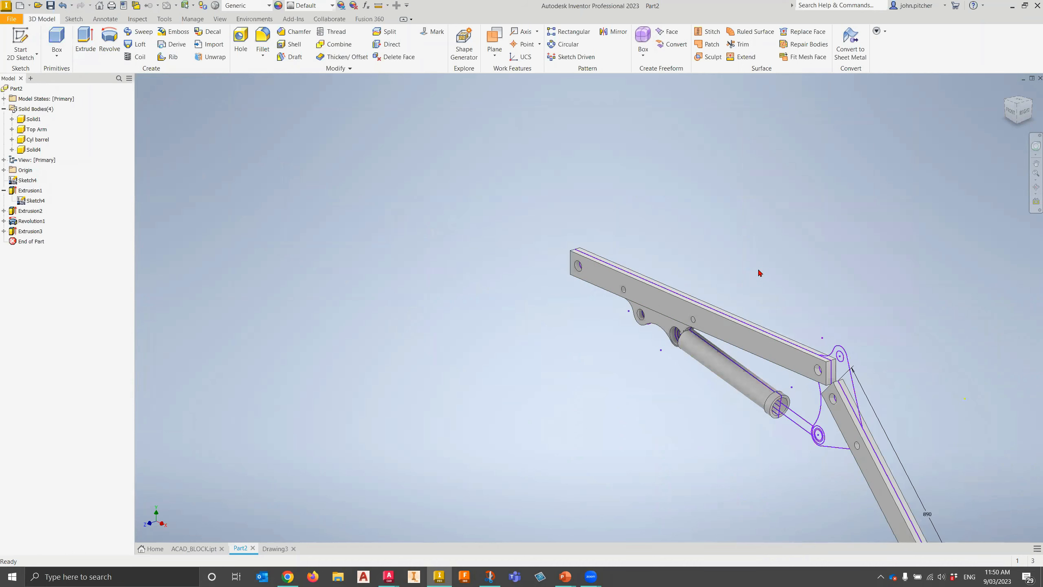
scroll(759, 271, "up", 2)
scroll(924, 344, "down", 3)
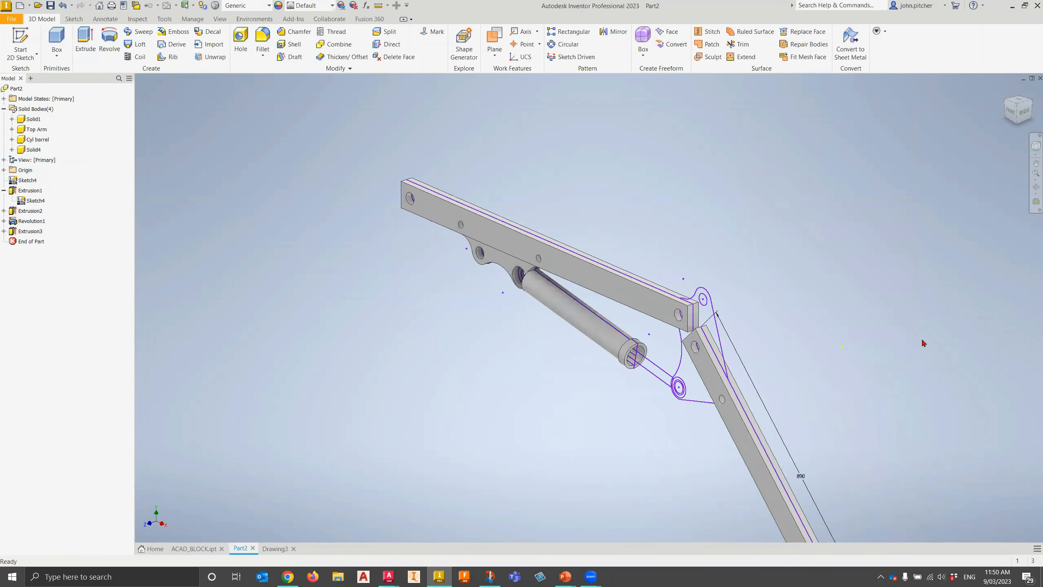
scroll(843, 302, "up", 2)
middle_click_drag(825, 283, 729, 227)
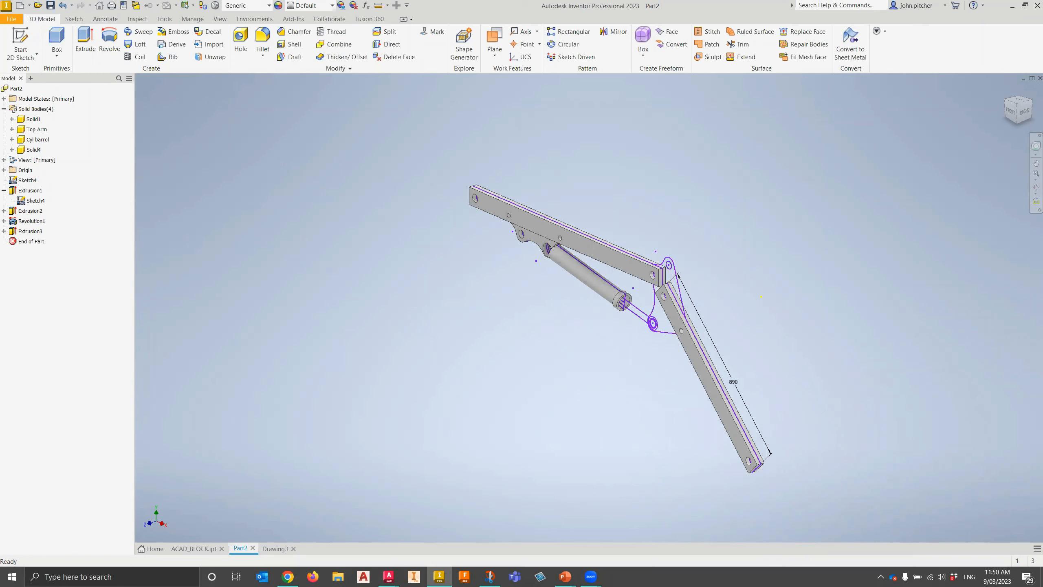
Switch to AutoCAD, finish closing the Layout AC drawing, and return to the Inventor part
left_click(389, 576)
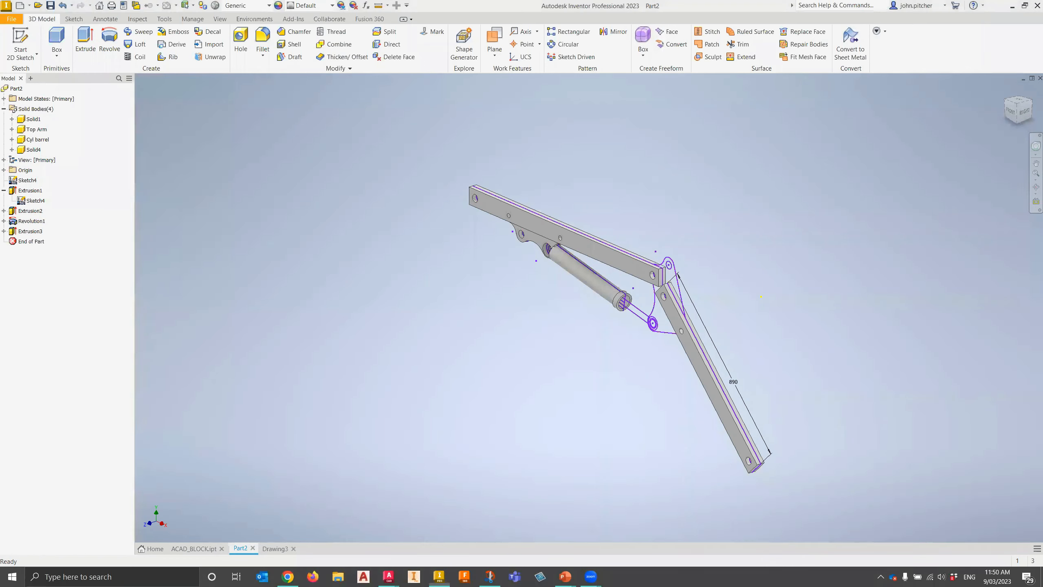
left_click(507, 309)
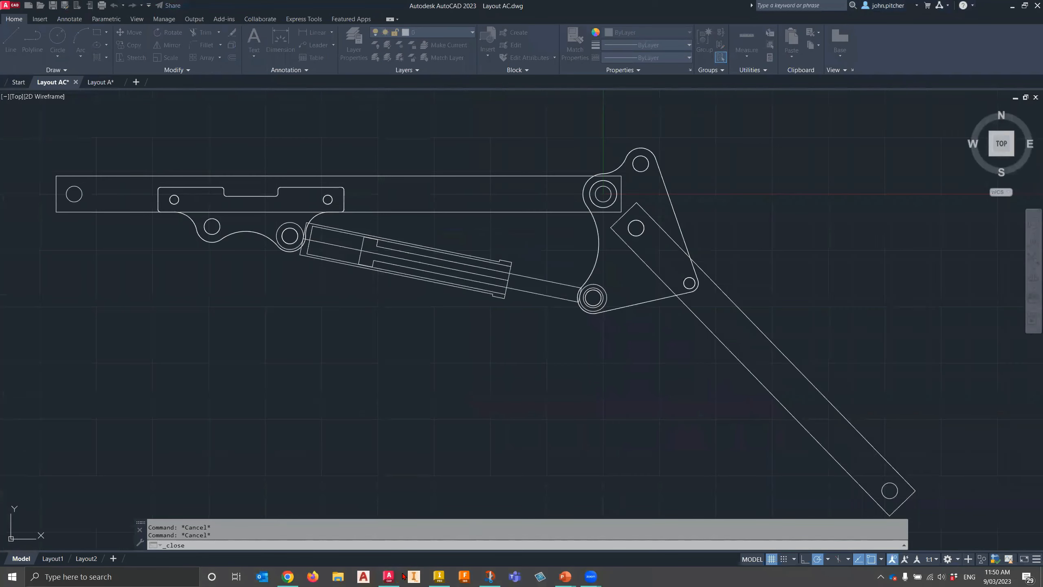
left_click(439, 576)
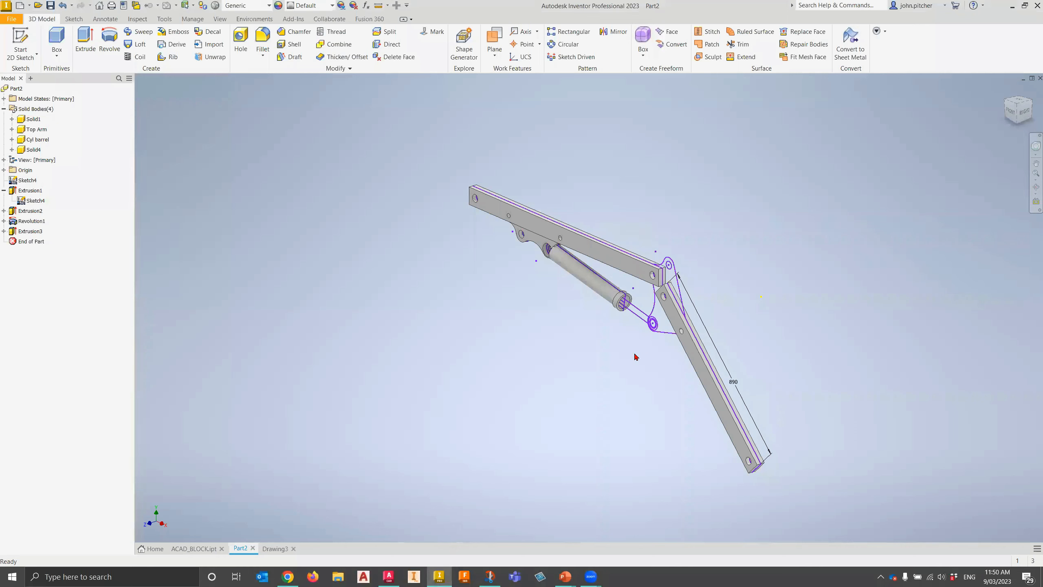
Start Make Components for the linkage part's bodies and save the layout part as Part2.ipt when required
scroll(749, 306, "up", 3)
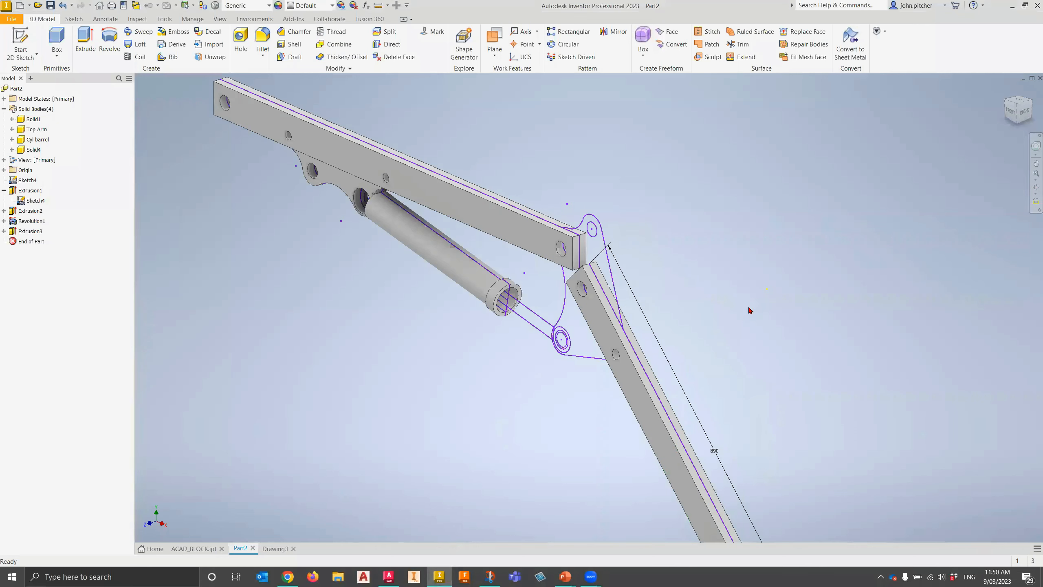
scroll(749, 310, "down", 3)
scroll(551, 275, "down", 3)
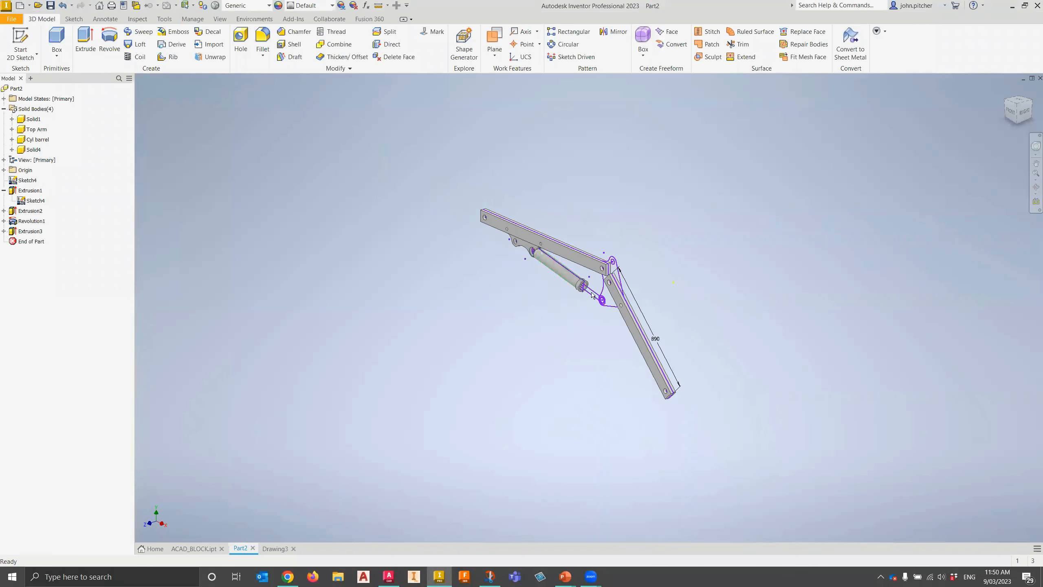
scroll(593, 293, "up", 3)
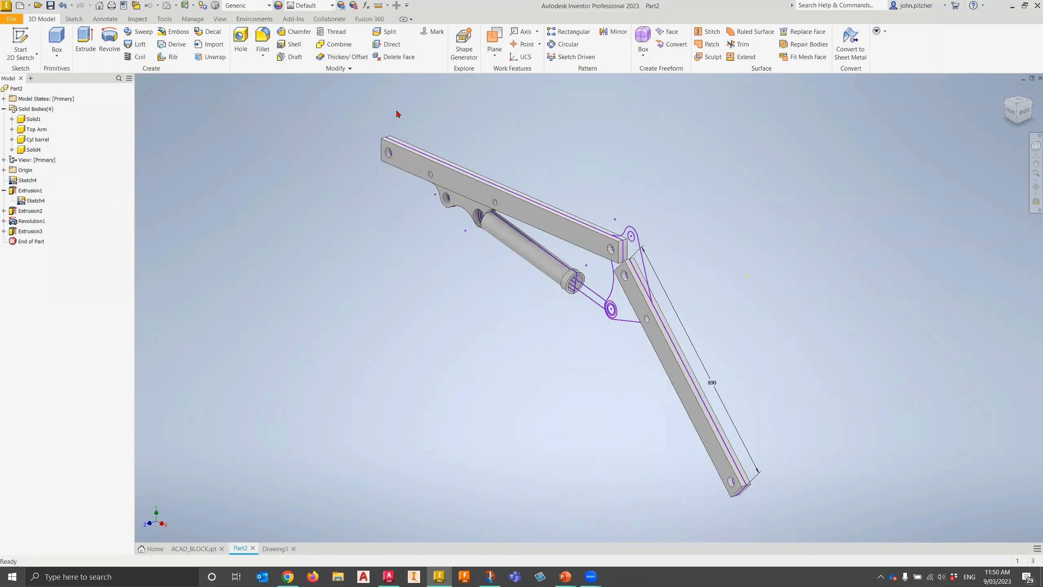
left_click(196, 20)
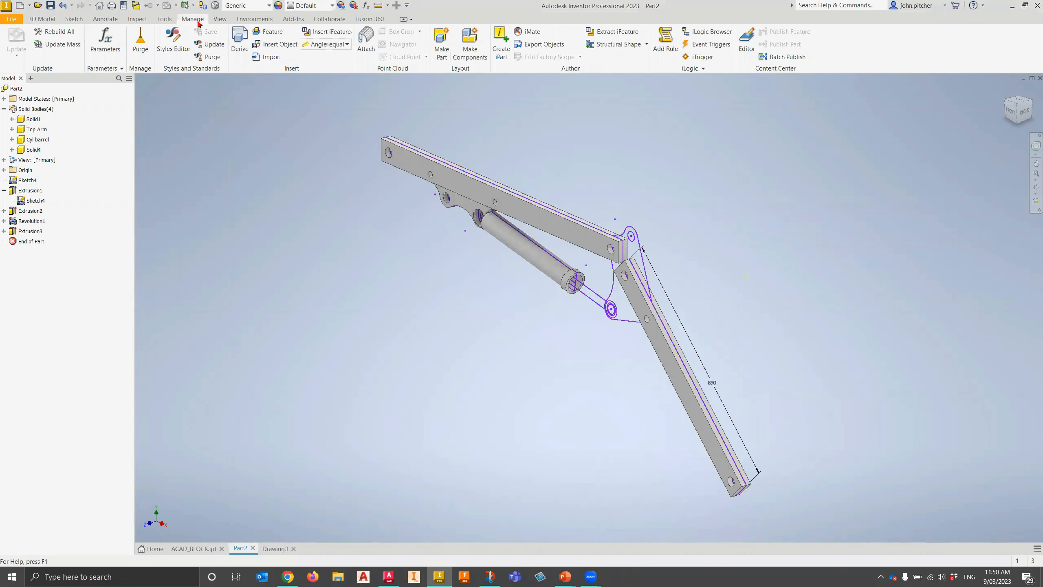
left_click(471, 52)
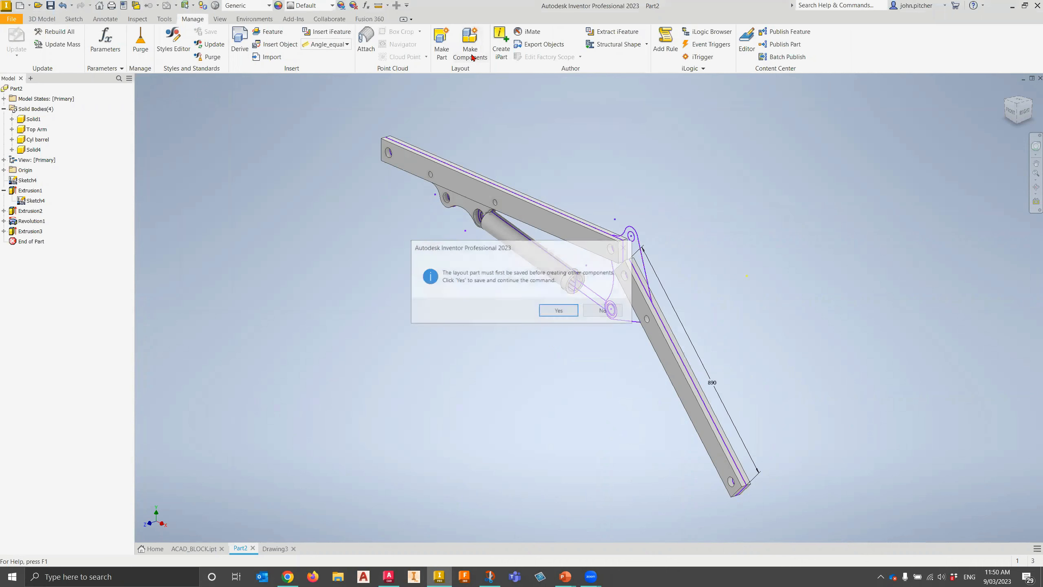
left_click(551, 310)
left_click(737, 506)
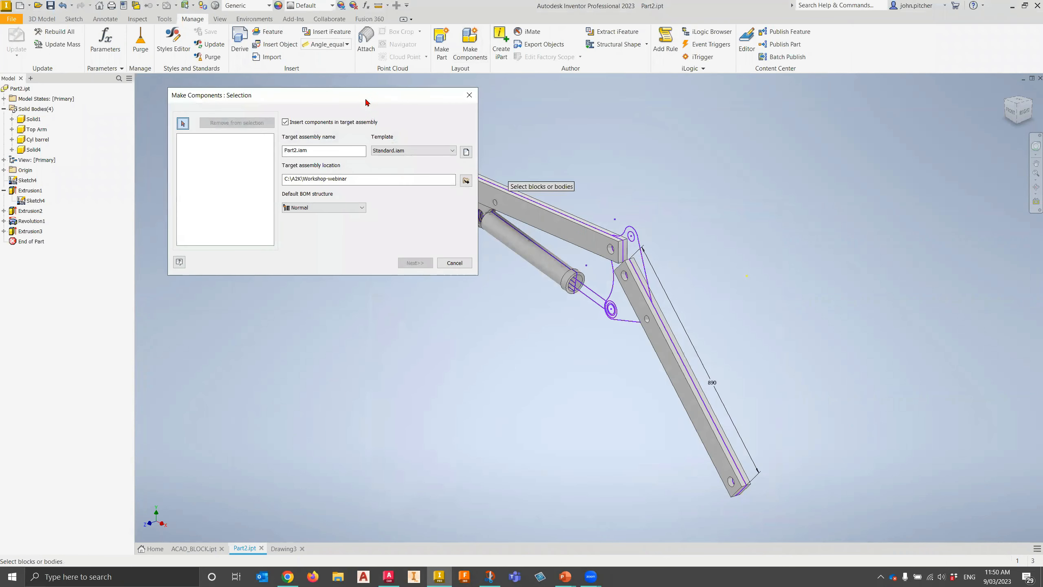
Select the solid bodies Solid1, Top Arm, Cyl barrel and Solid4 as the bodies for Make Components
left_click_drag(349, 95, 706, 109)
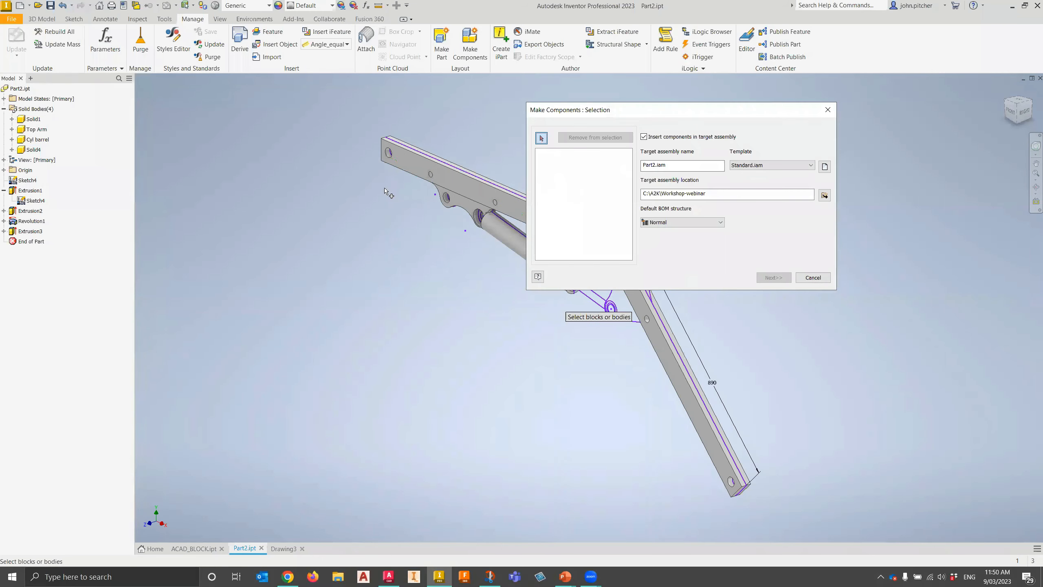
left_click(32, 119)
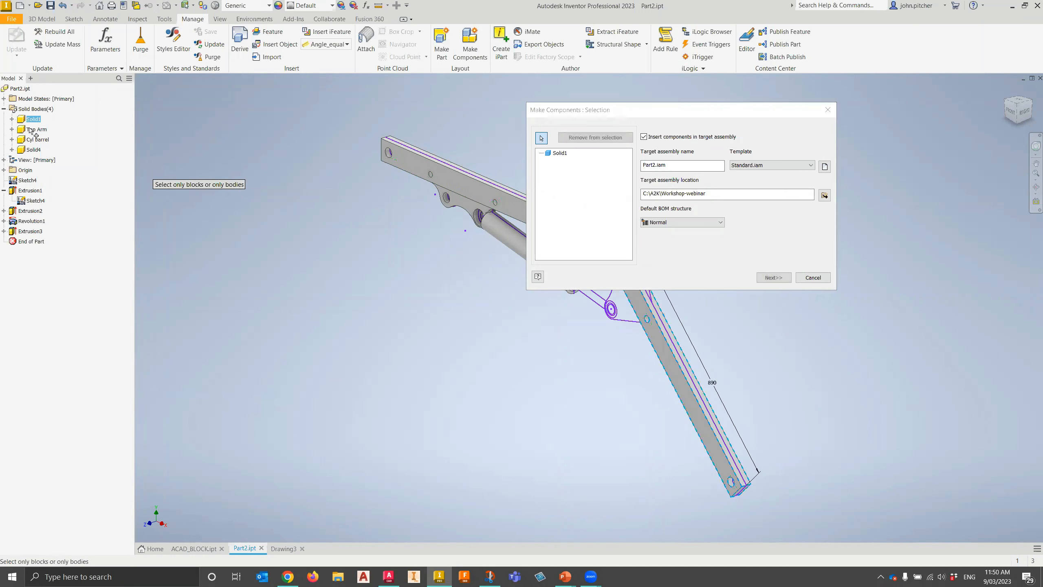
left_click(32, 131)
left_click(32, 141)
left_click(32, 150)
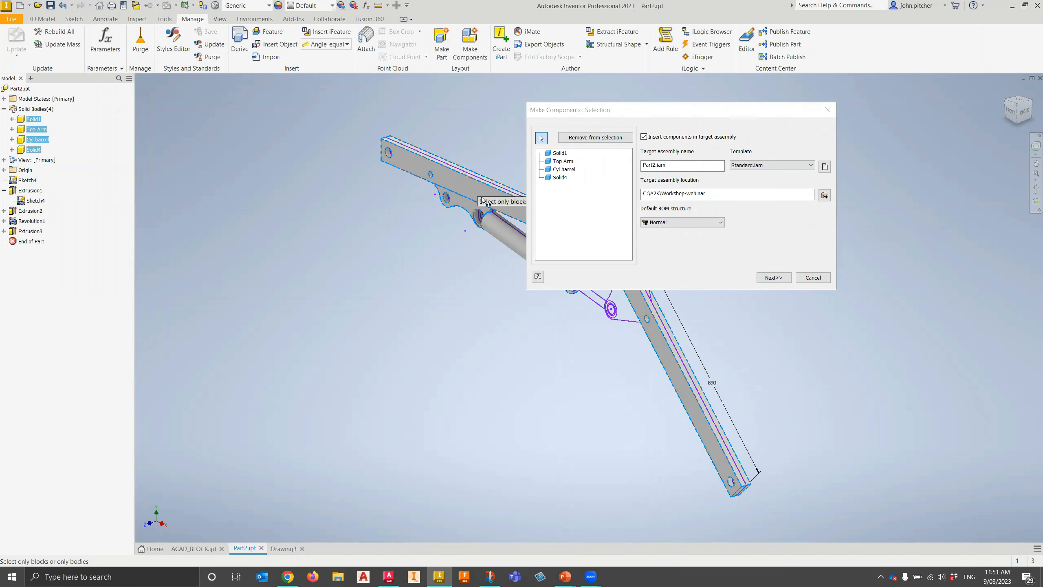
Create the selected bodies as separate part components in the target assembly Part2.iam and end Make Components
left_click(769, 278)
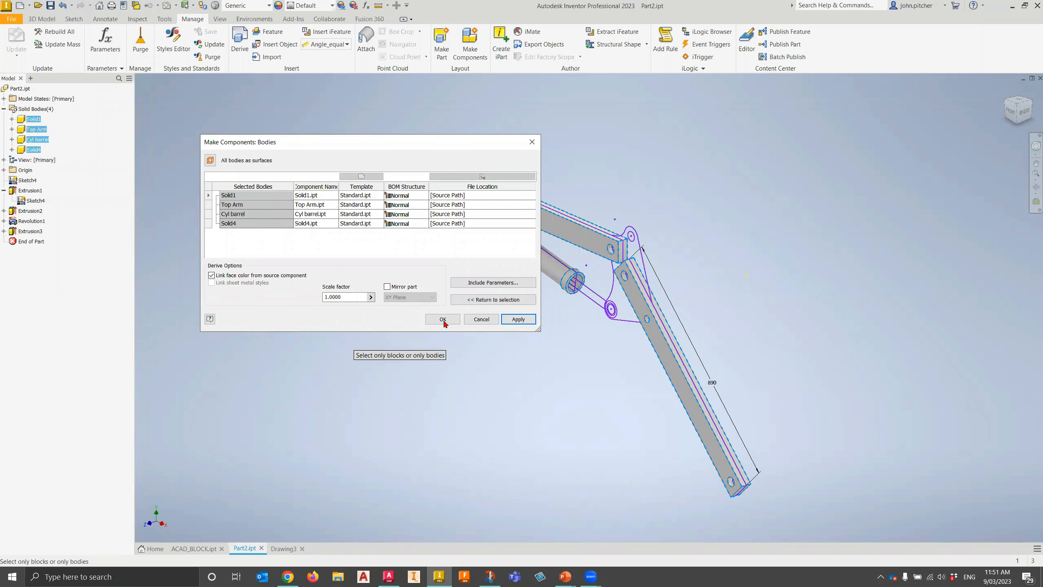
left_click(518, 320)
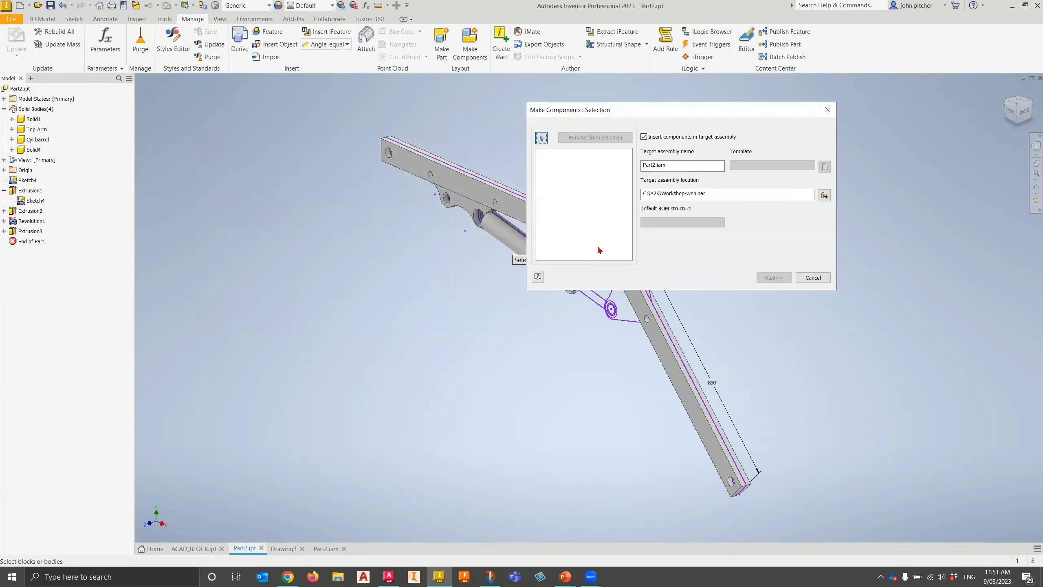
left_click(283, 551)
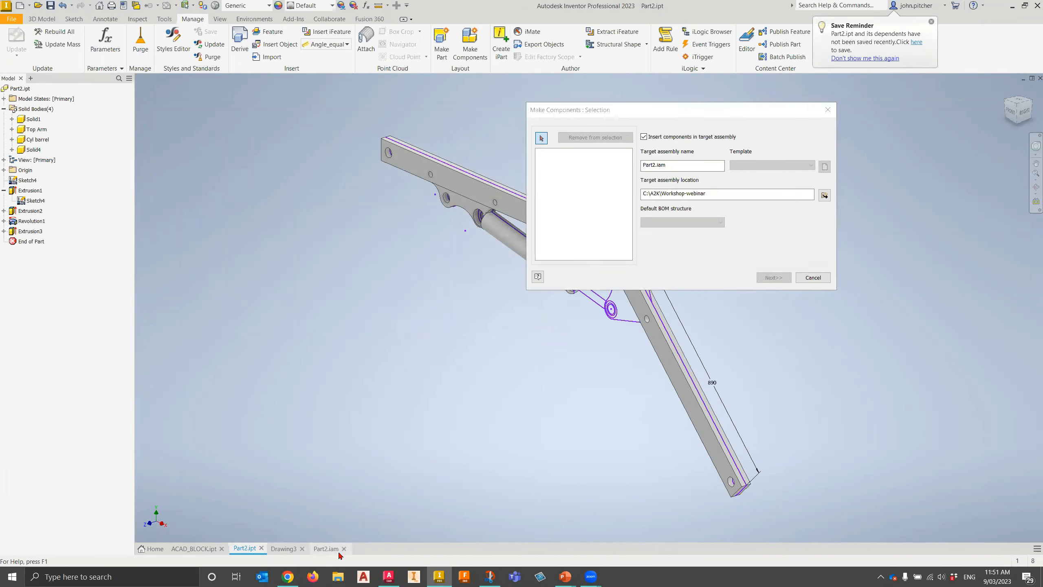
left_click(813, 278)
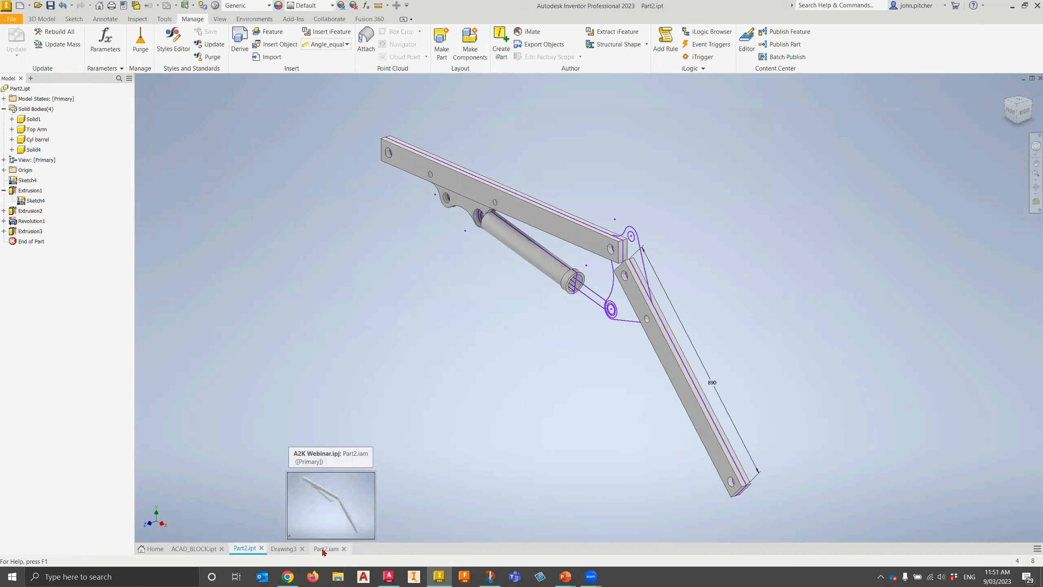
Bring up the Part2.iam assembly and examine the arm, lug plate and cylinder barrel components
left_click(324, 550)
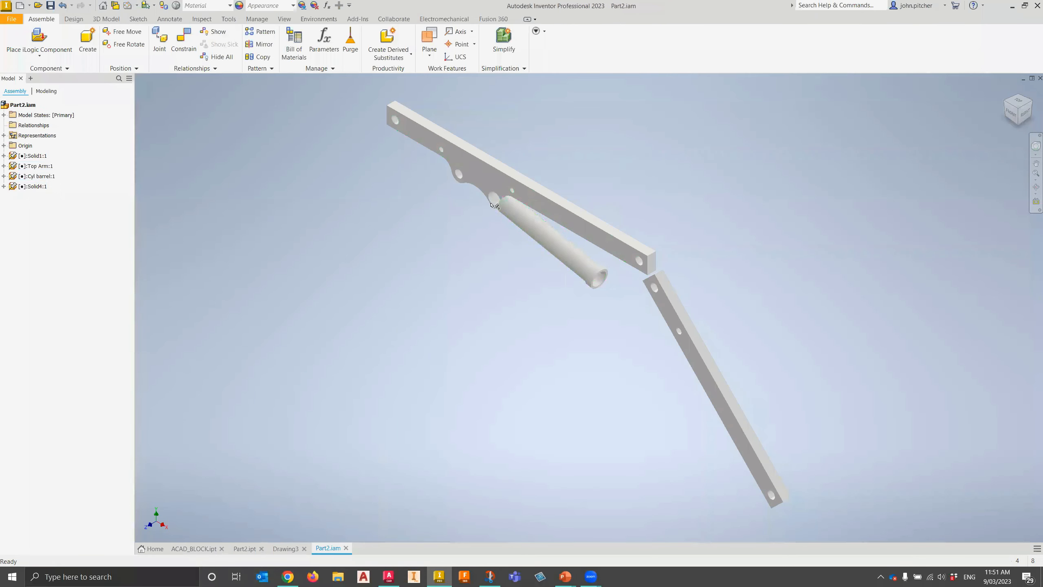
scroll(495, 206, "up", 3)
scroll(497, 200, "down", 2)
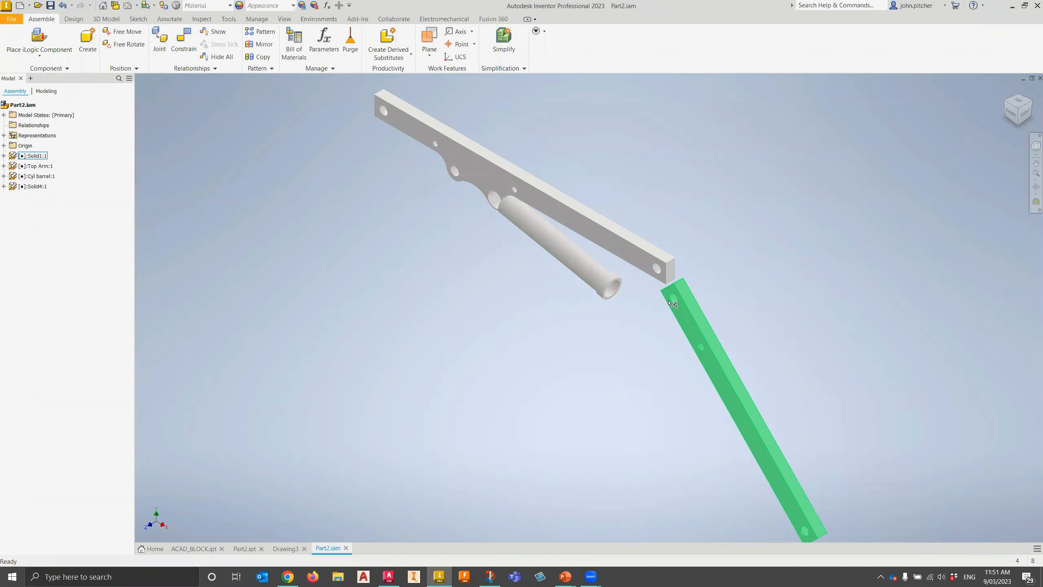
mouse_move(740, 272)
middle_mouse_down("shift")
mouse_move(747, 242)
mouse_move(840, 254)
mouse_move(671, 247)
mouse_move(668, 266)
mouse_move(692, 253)
mouse_move(743, 259)
mouse_move(771, 275)
mouse_move(759, 284)
middle_mouse_up("shift")
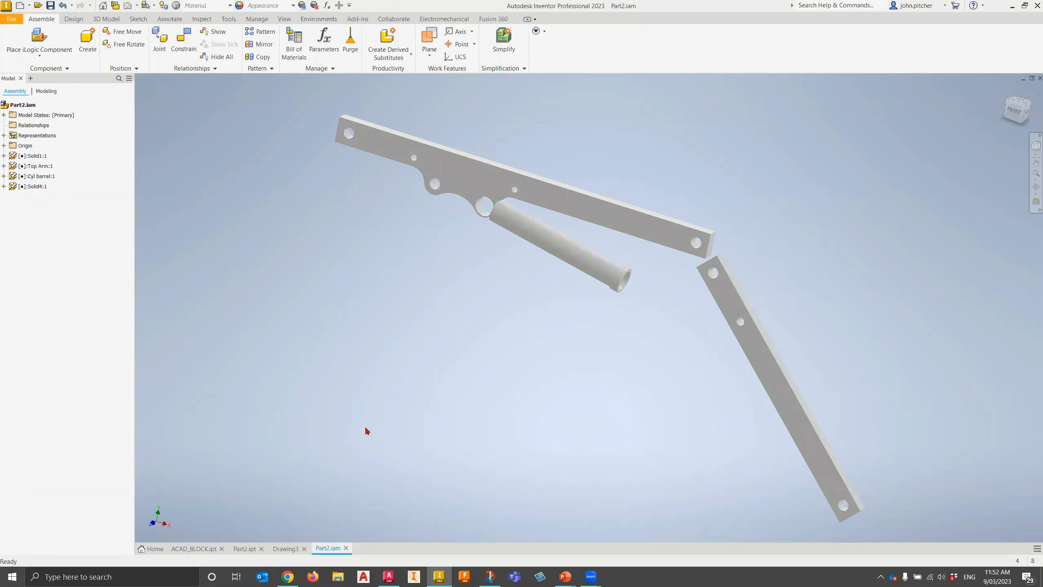
In Part2.ipt, set the lower arm's length dimension to 990 mm and update the part
left_click(245, 549)
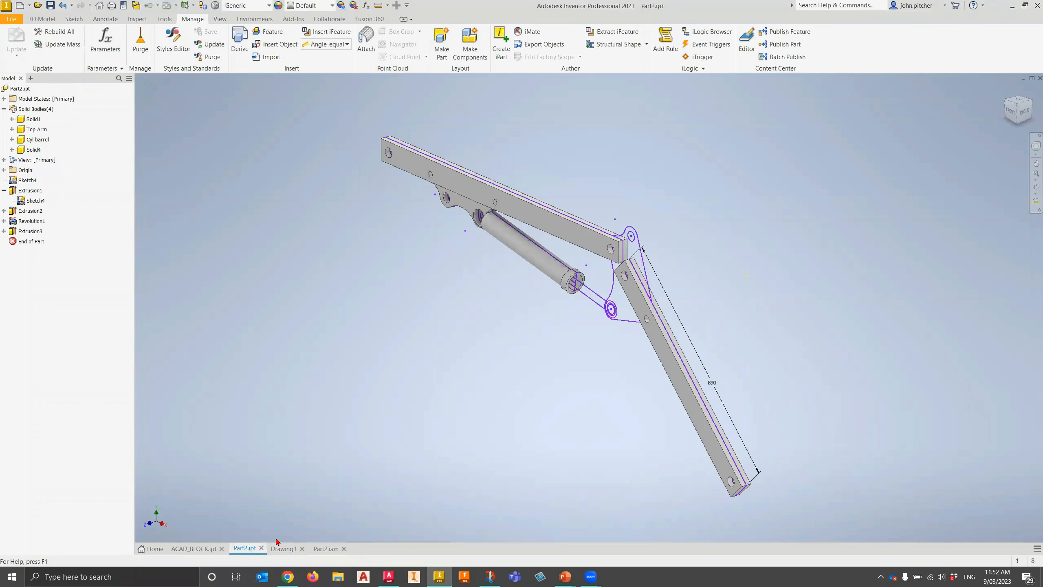
double_click(714, 384)
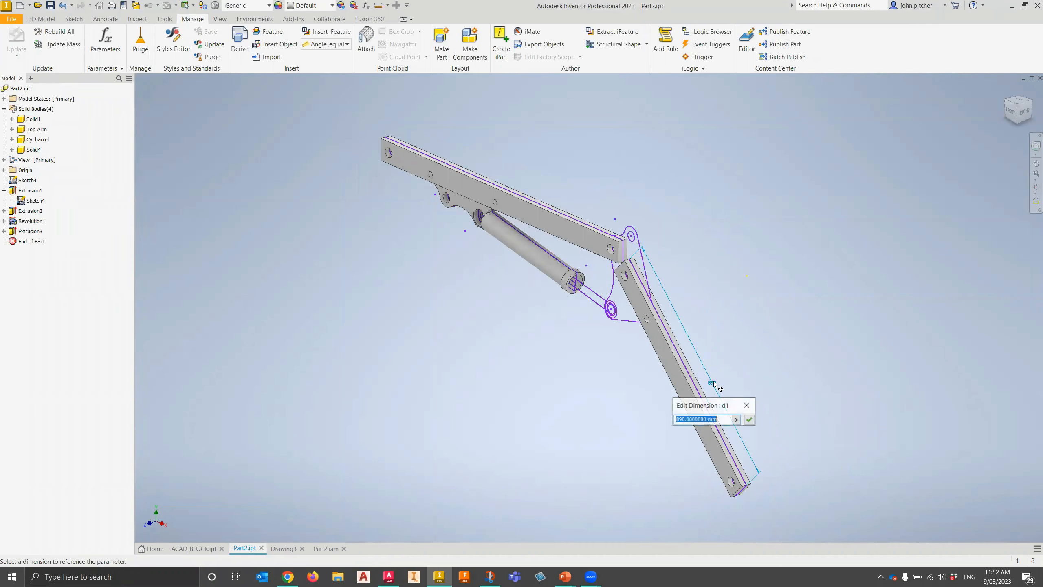
left_click(677, 420)
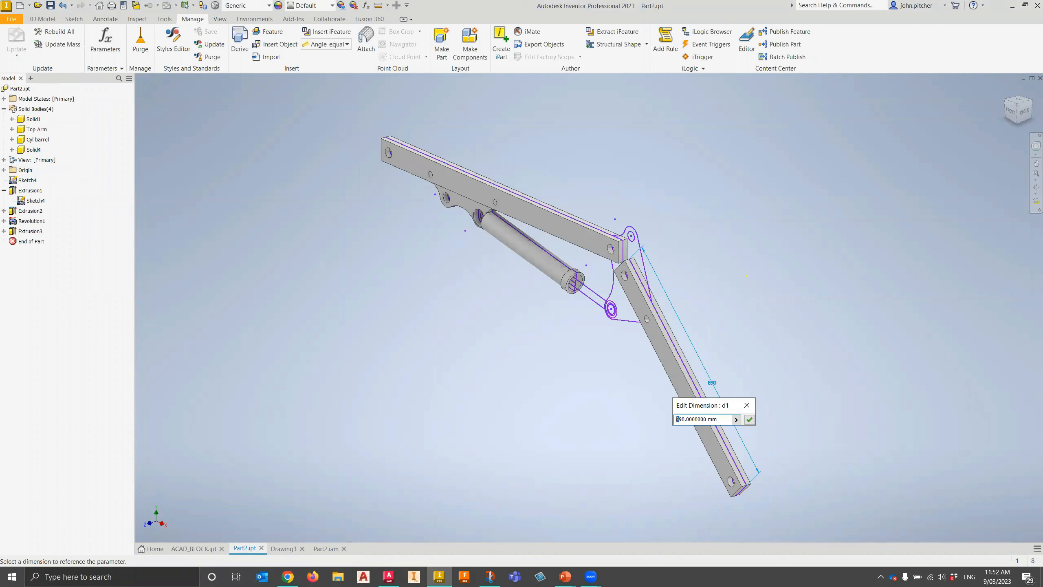
type("9")
left_click(749, 419)
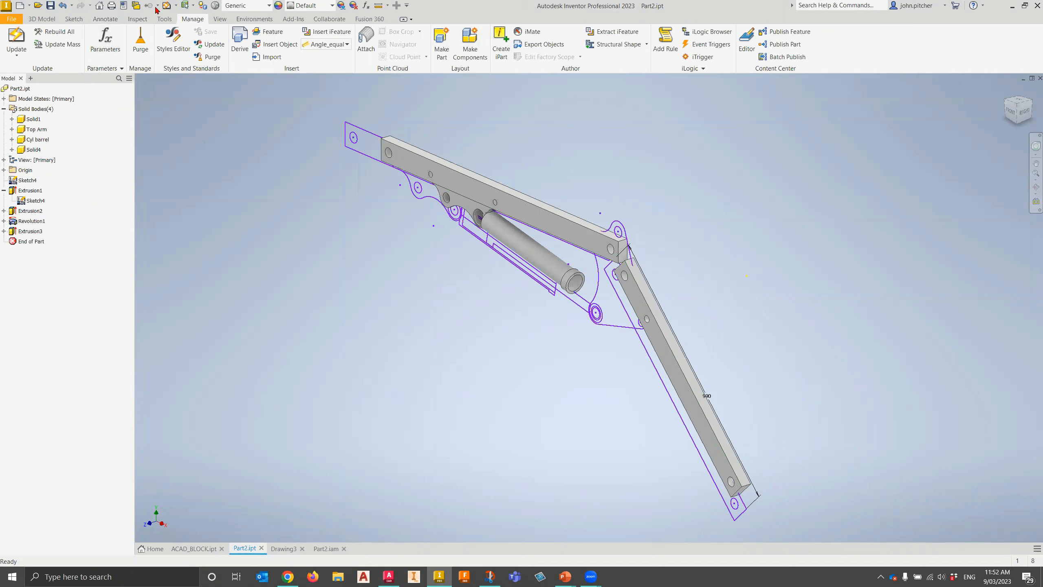
left_click(167, 6)
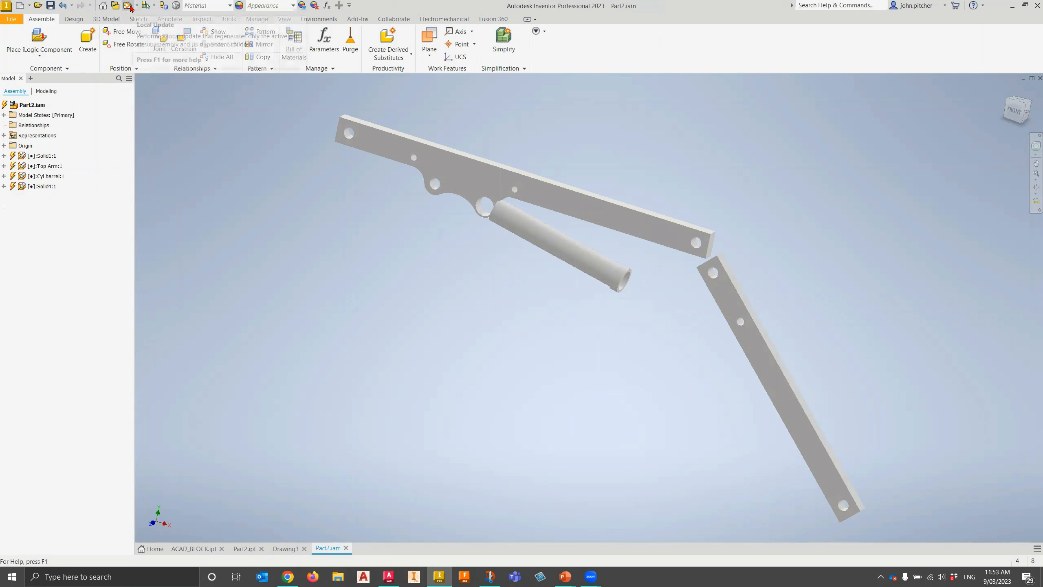
Update the Part2.iam assembly so its derived components follow the edited layout part
left_click(14, 155)
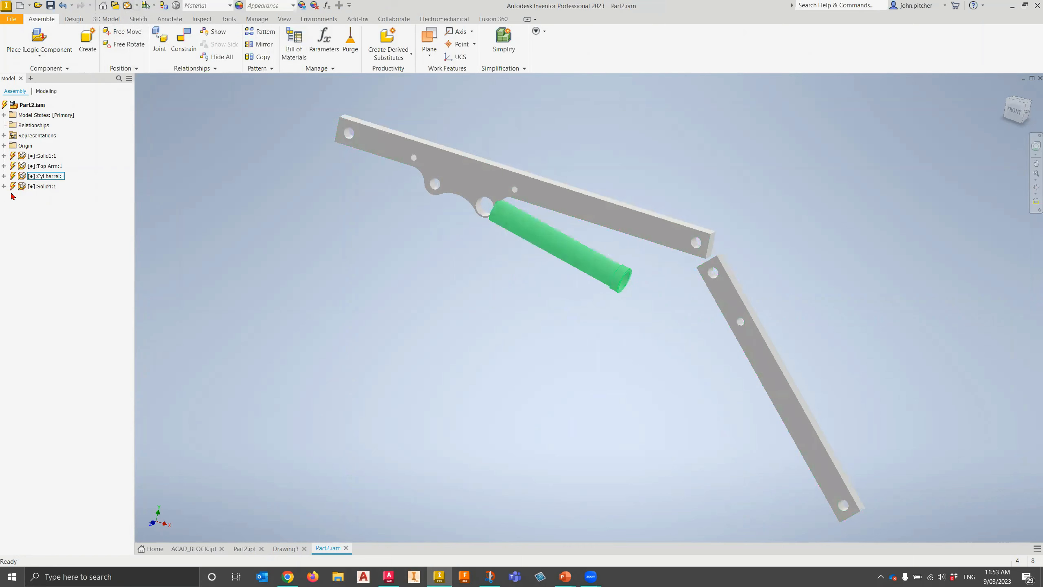
left_click(31, 105)
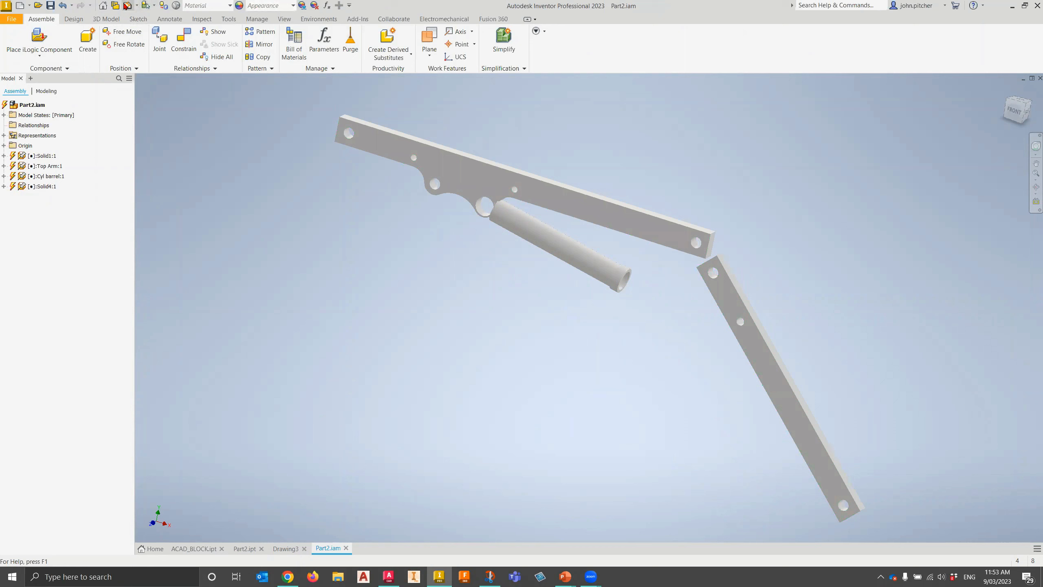
left_click(126, 5)
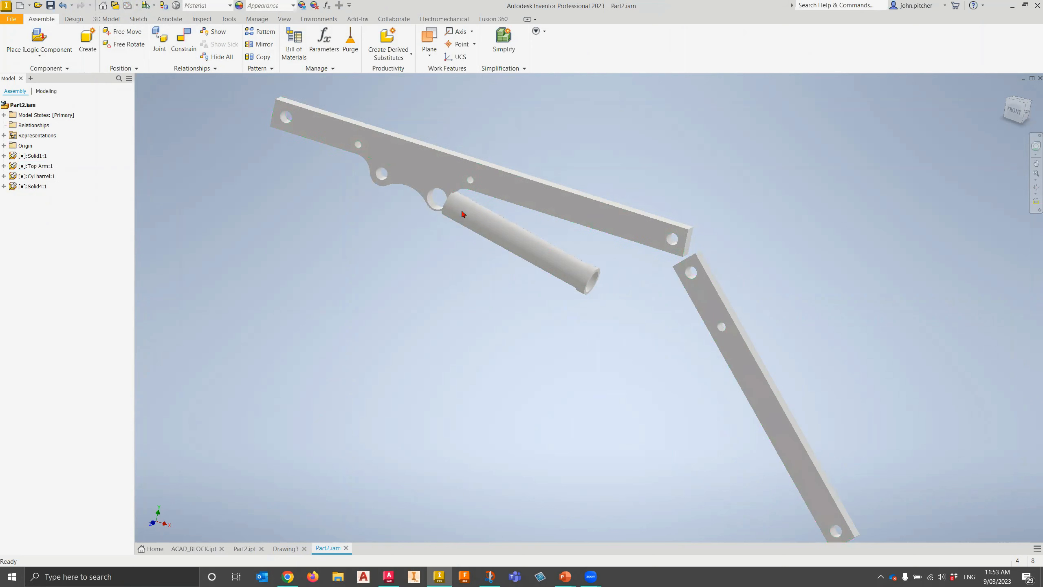
Compare the edited layout in Part2.ipt with the components in the Part2.iam assembly
left_click(246, 549)
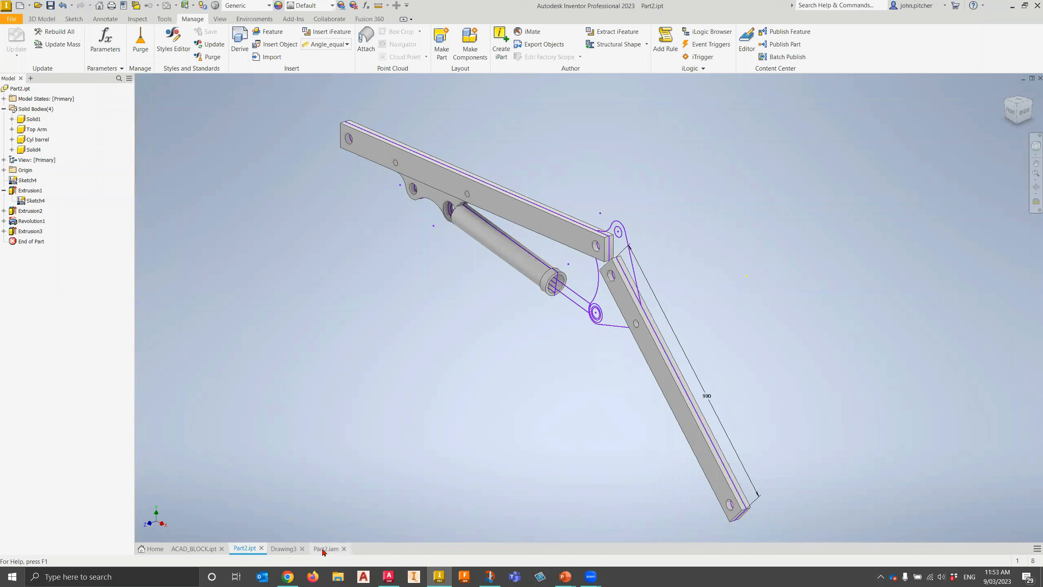
mouse_move(324, 551)
left_click(325, 550)
scroll(529, 374, "up", 3)
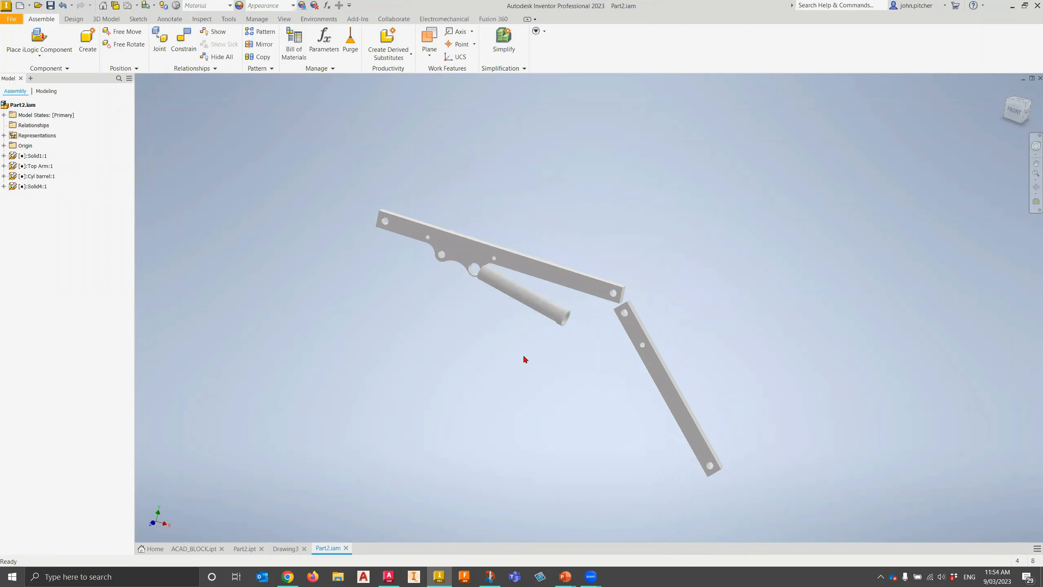
From Part2.ipt, try to open the AutoCAD drawing Layout A.dwg directly in Inventor
left_click(248, 548)
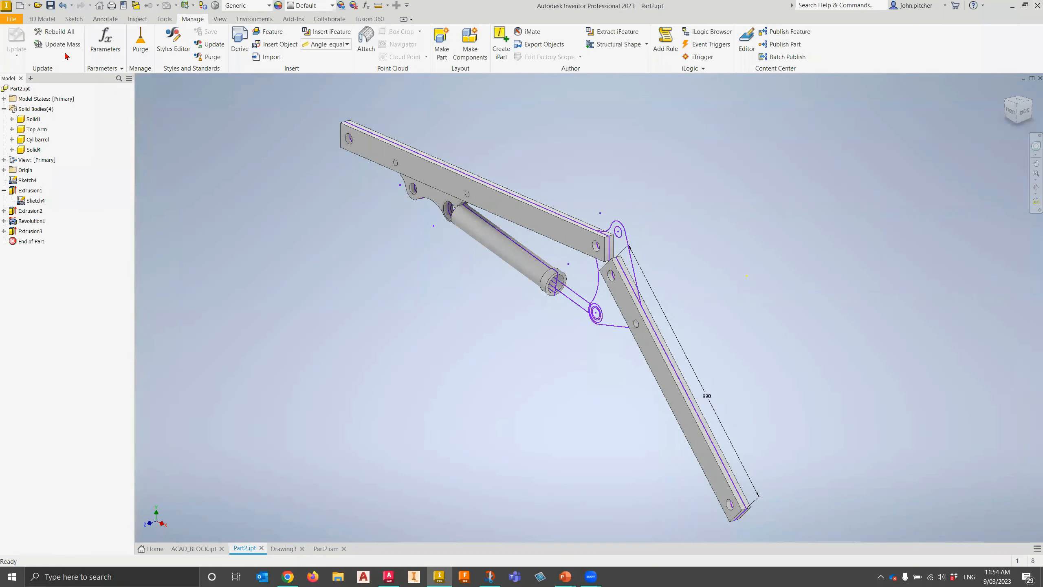
left_click(37, 6)
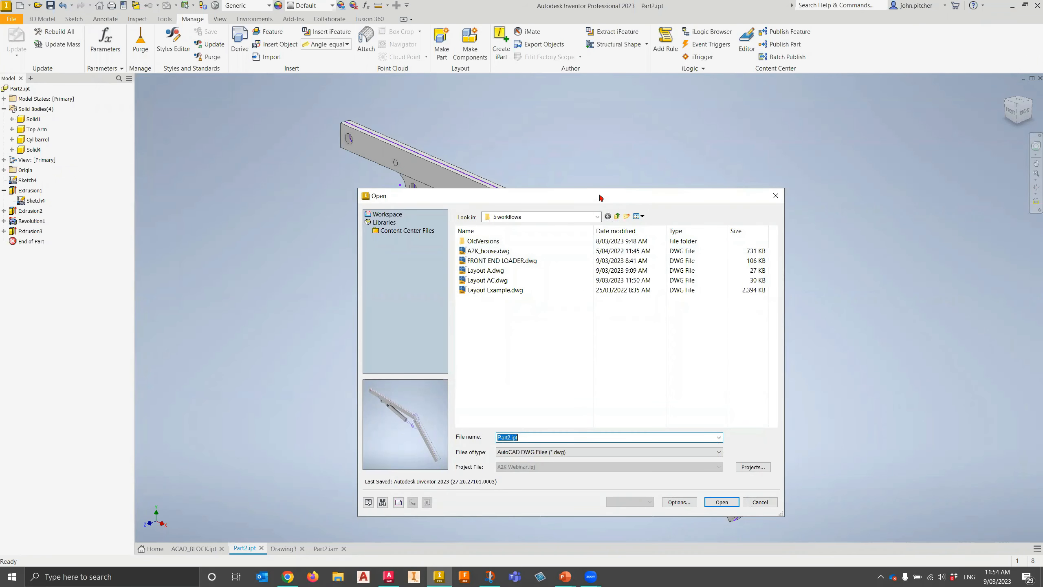
left_click_drag(599, 197, 530, 118)
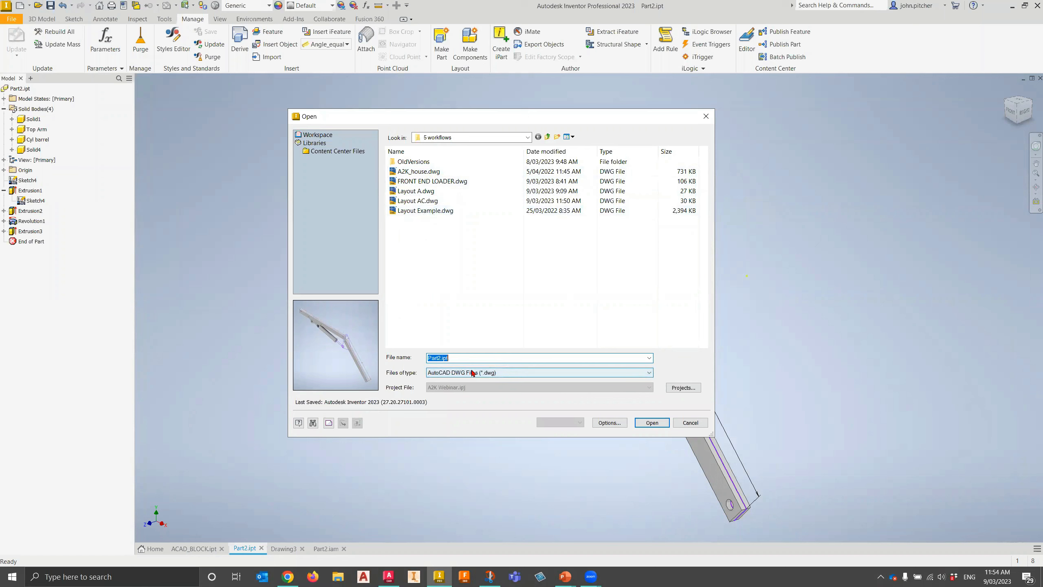
left_click(423, 194)
double_click(423, 194)
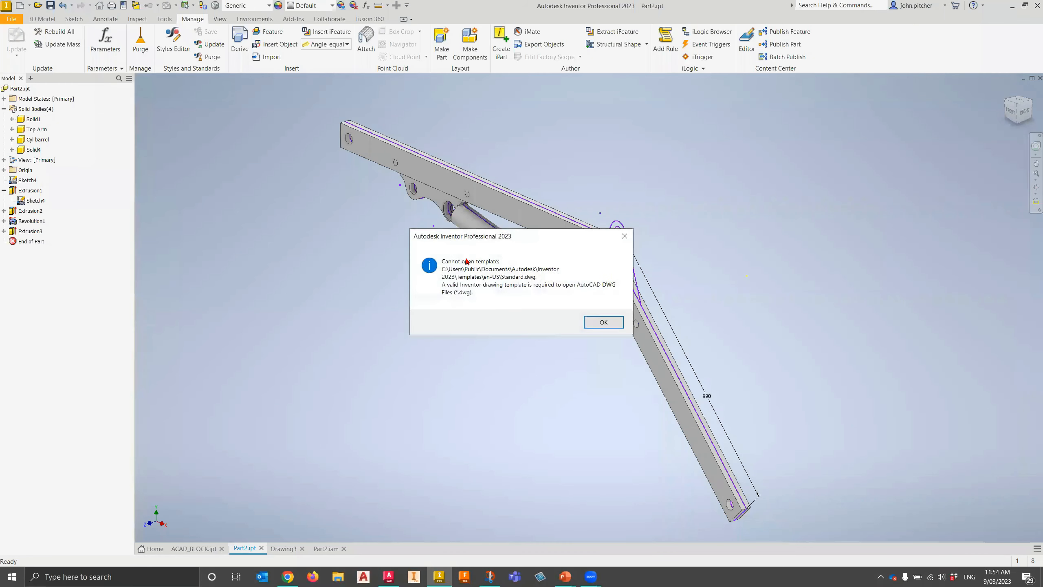
left_click(603, 323)
left_click(598, 304)
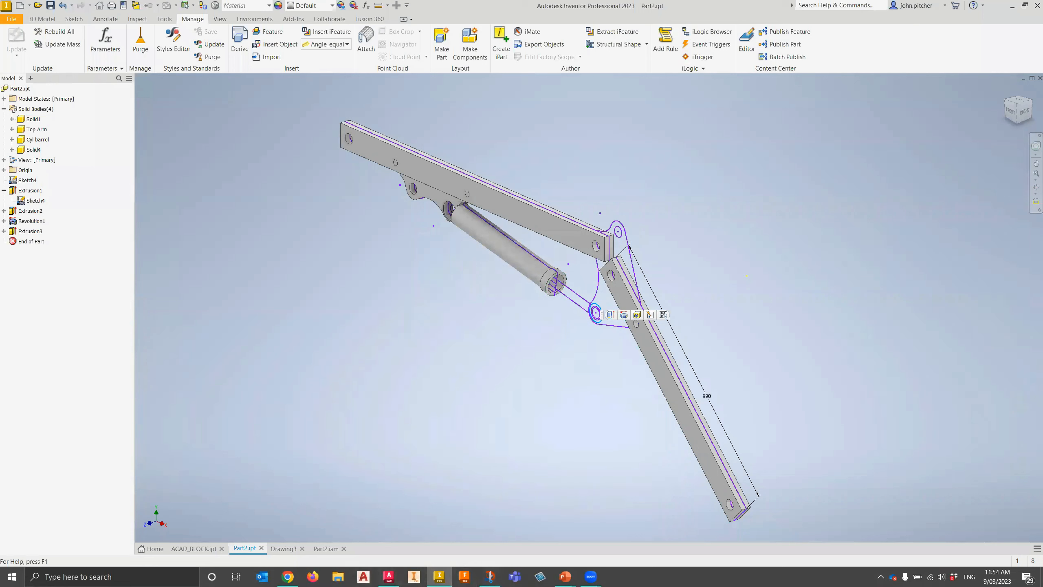
In Inventor, select Layout AC.dwg for opening and keep the non-Inventor DWG file option set to Import
key("alt+Tab")
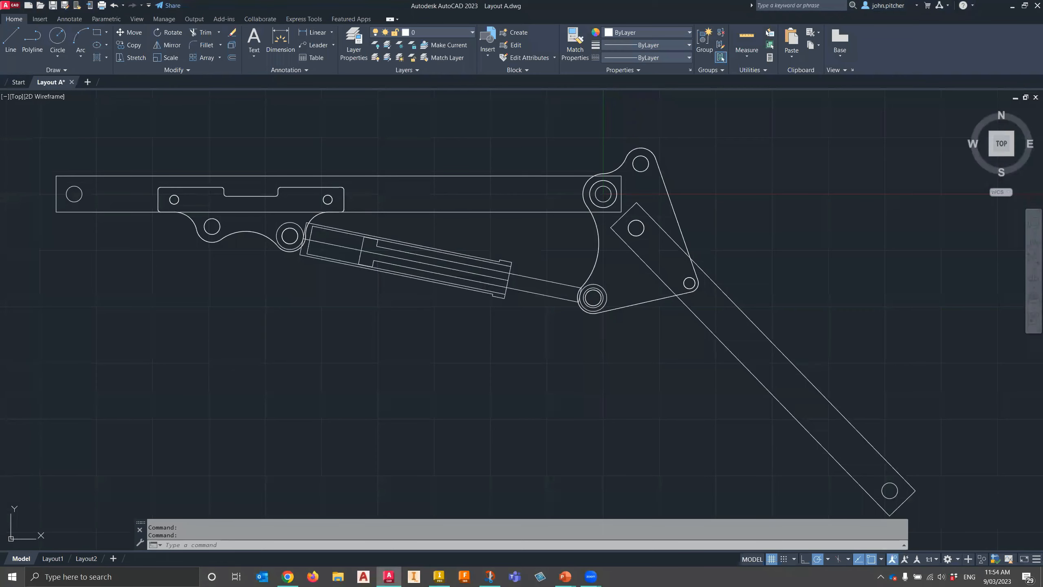
key("alt+Tab")
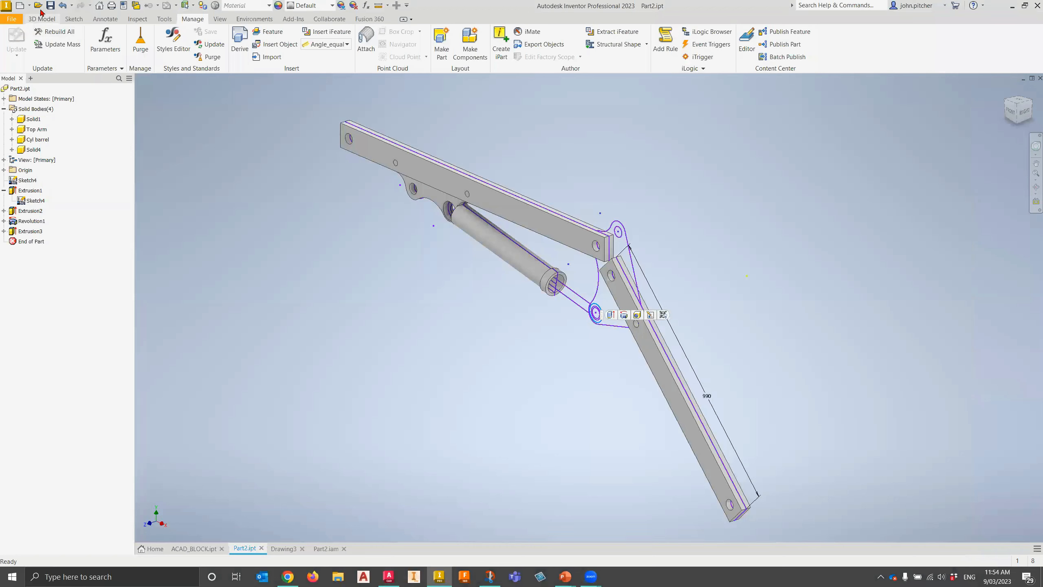
left_click(38, 6)
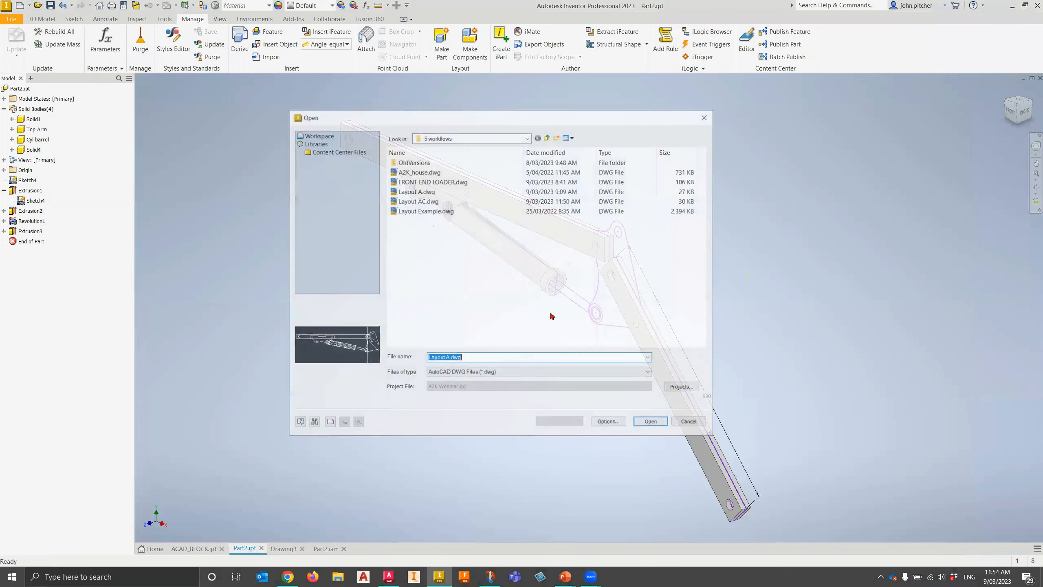
left_click(417, 202)
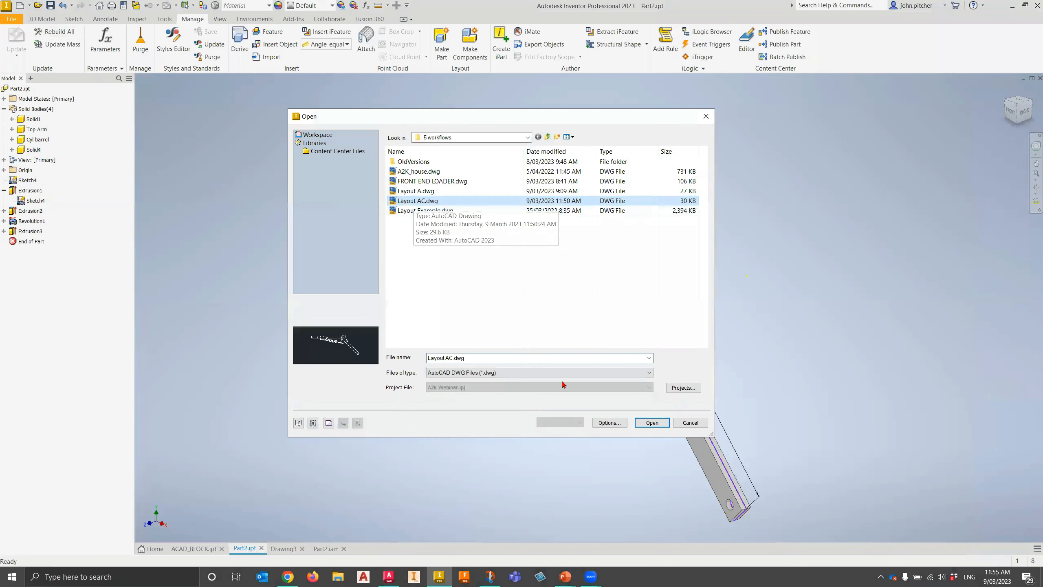
left_click(608, 423)
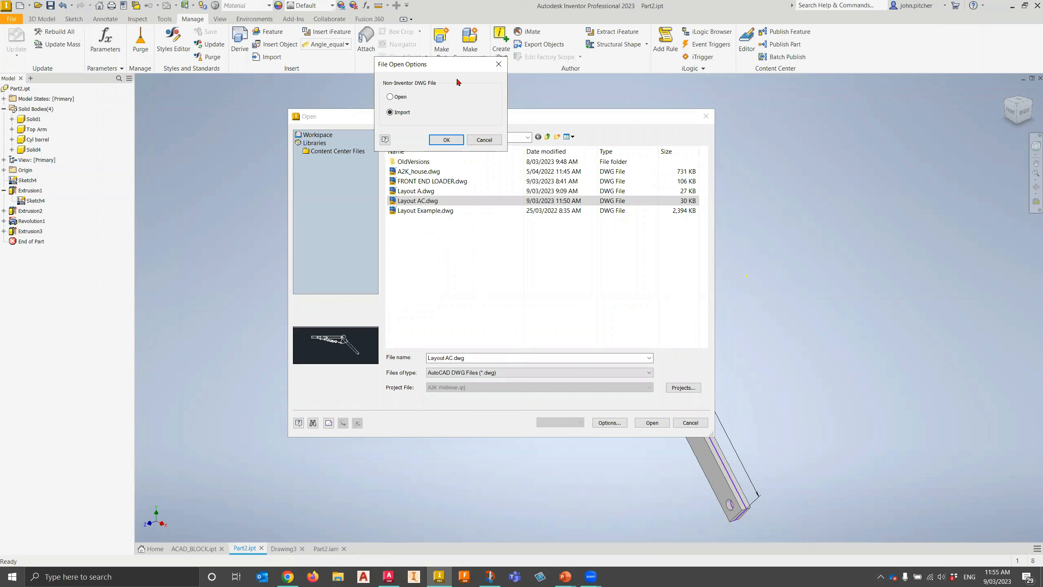
left_click_drag(459, 66, 516, 245)
left_click(504, 310)
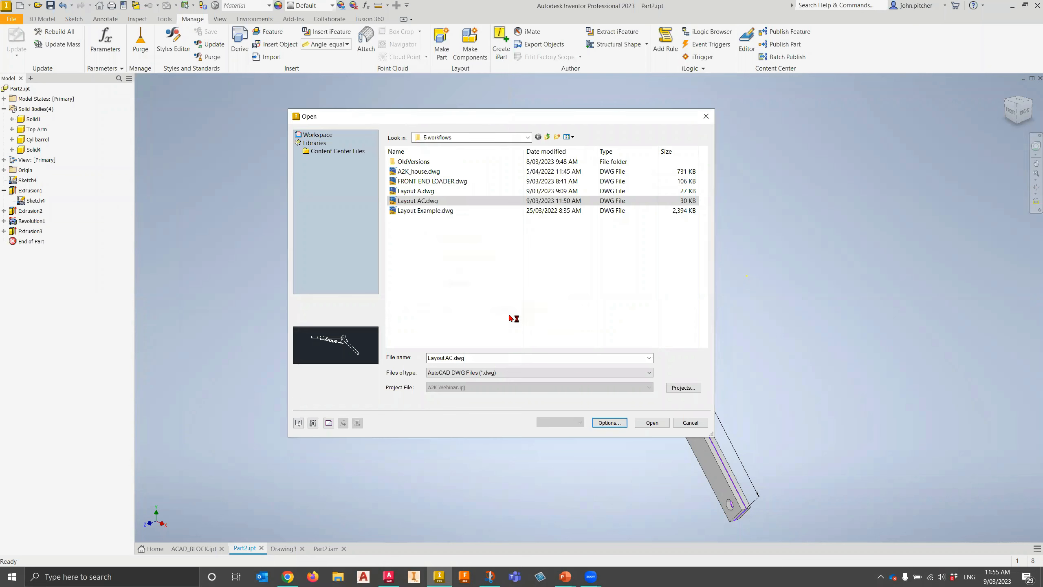
Import all of Layout AC.dwg into a new drawing using the detected mm units, and close that drawing without saving
left_click(655, 424)
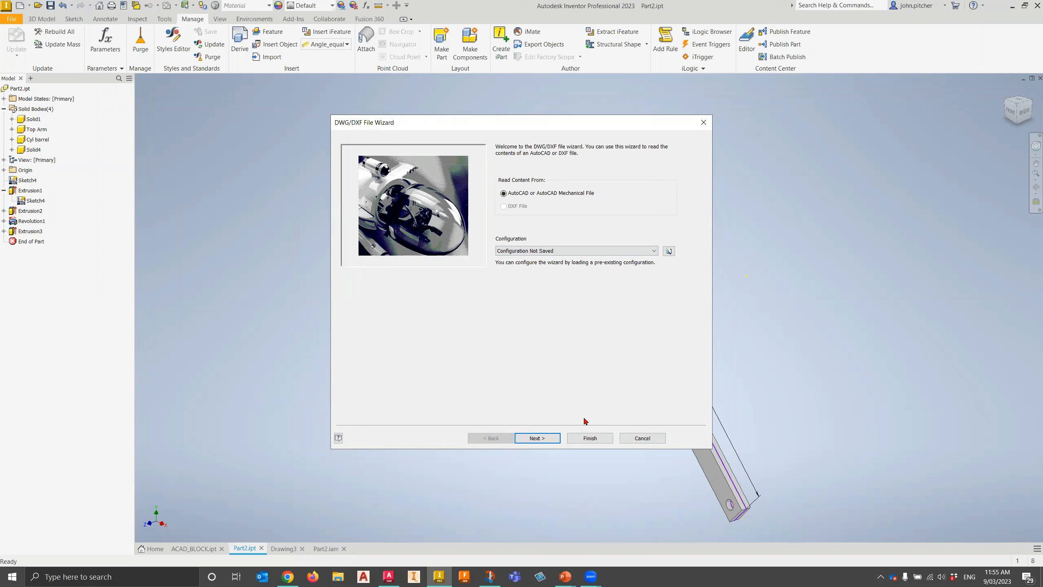
left_click(537, 438)
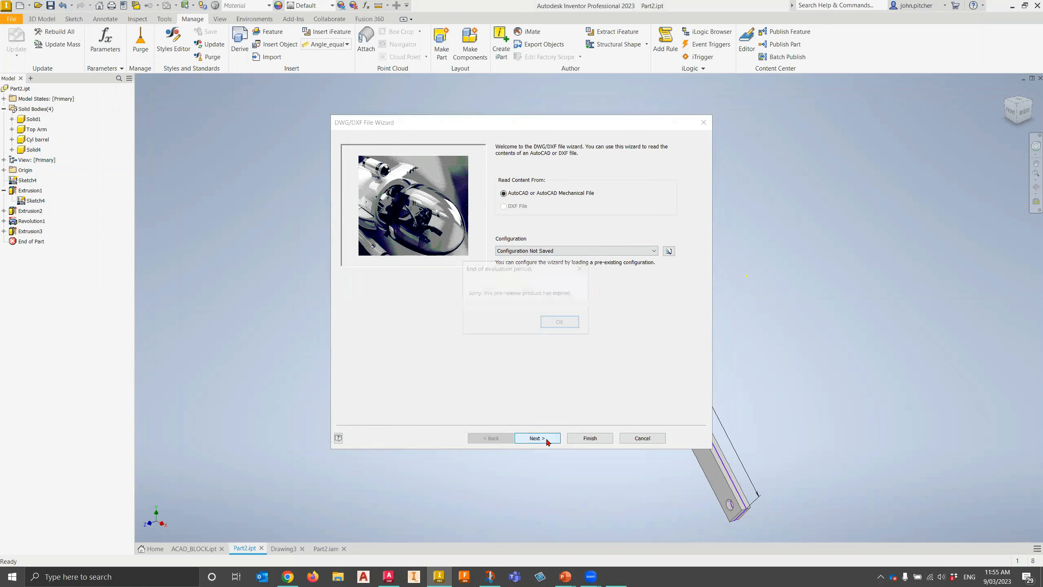
left_click(559, 324)
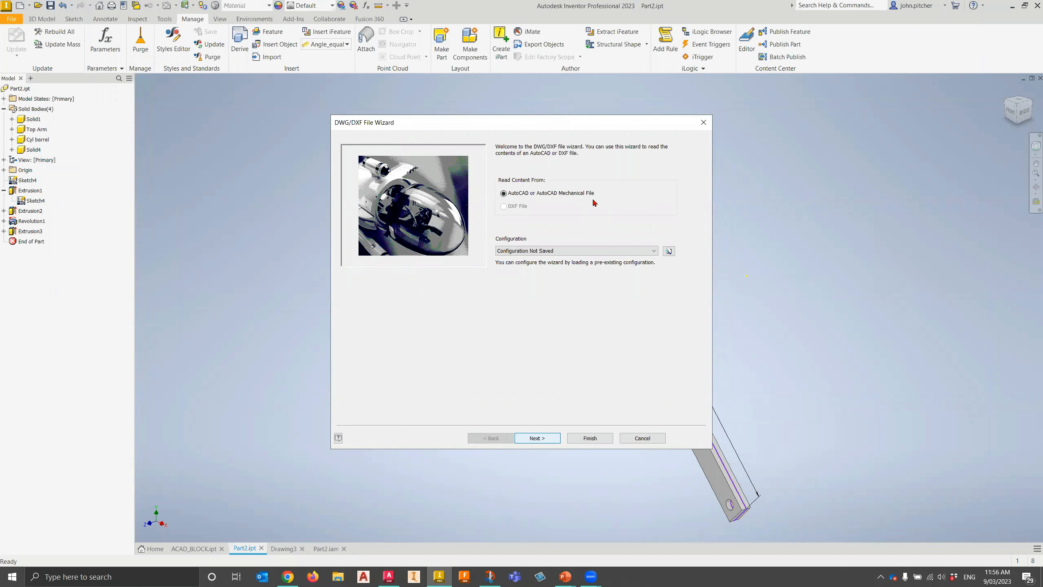
left_click(548, 438)
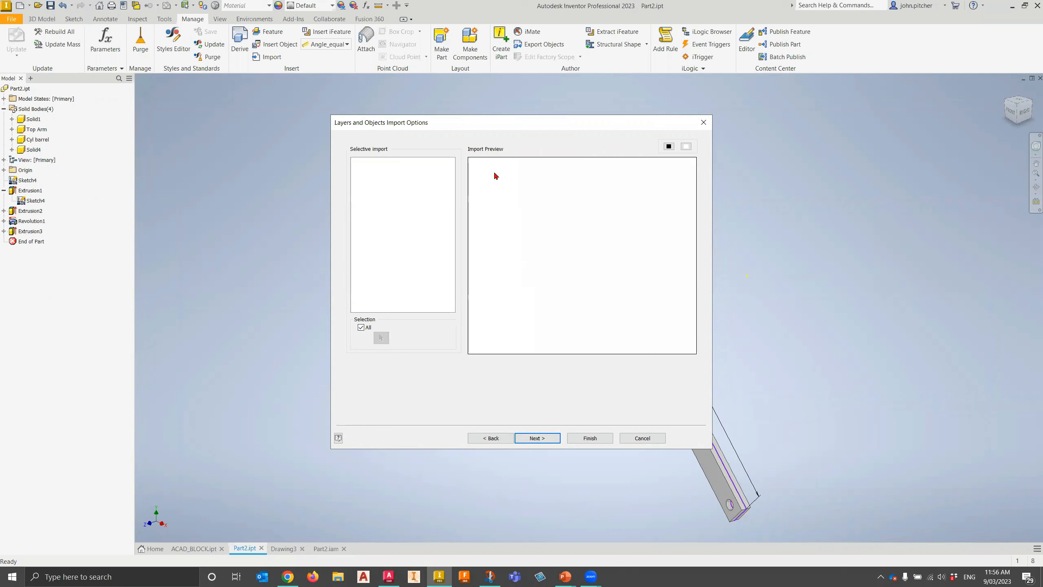
left_click(543, 437)
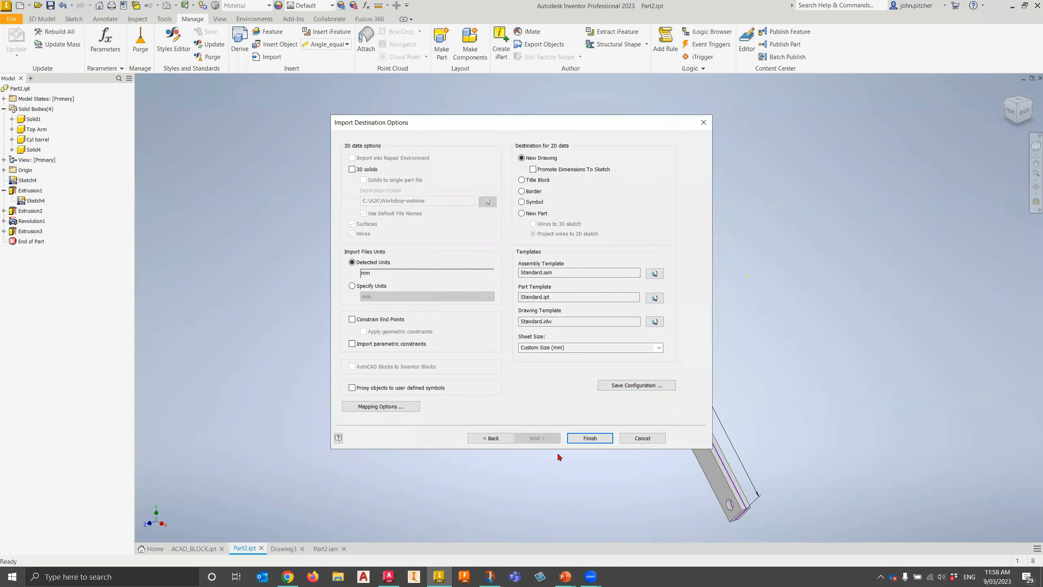
left_click(596, 438)
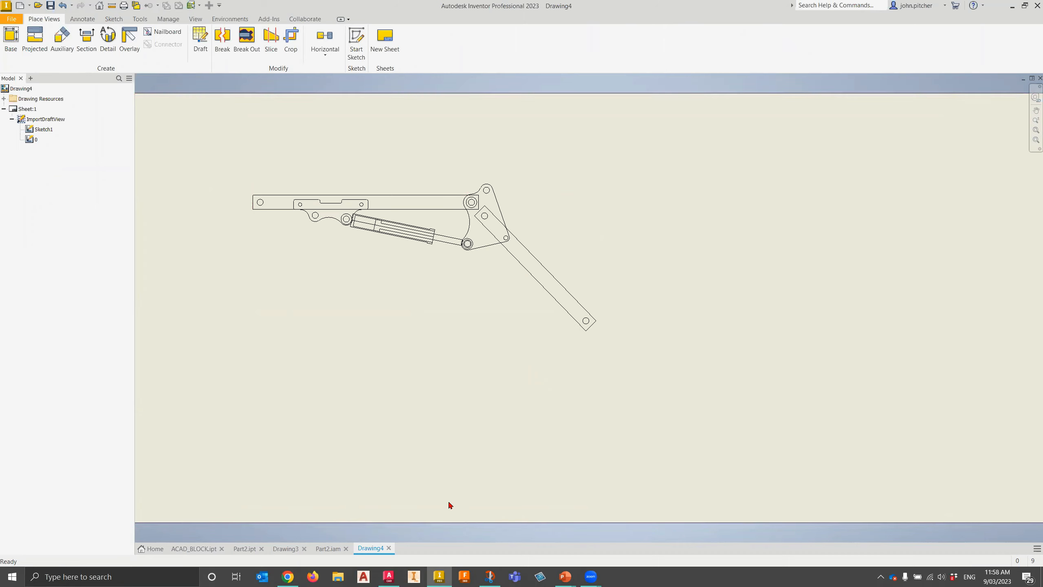
left_click(388, 548)
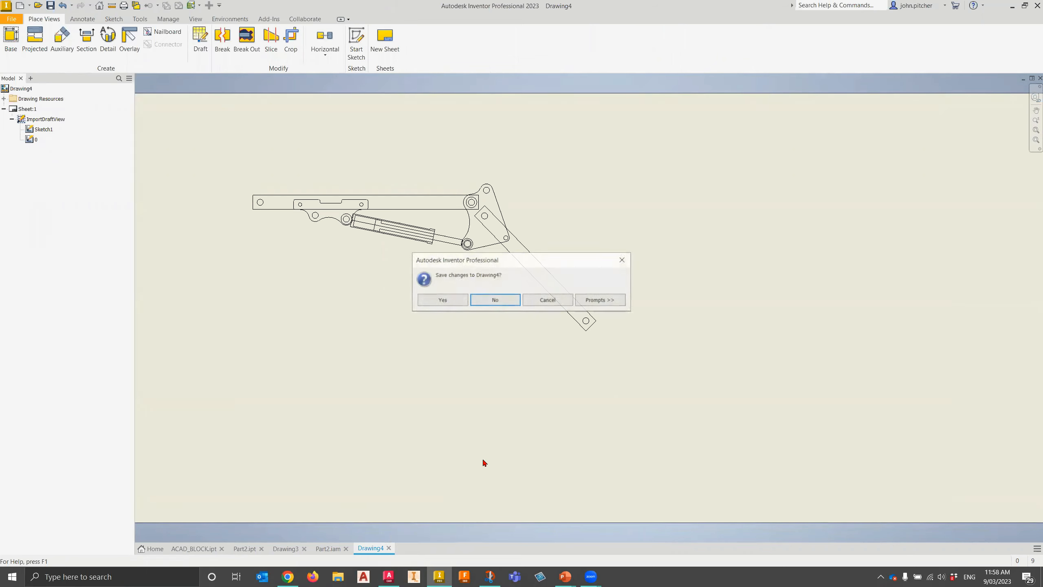
left_click(480, 302)
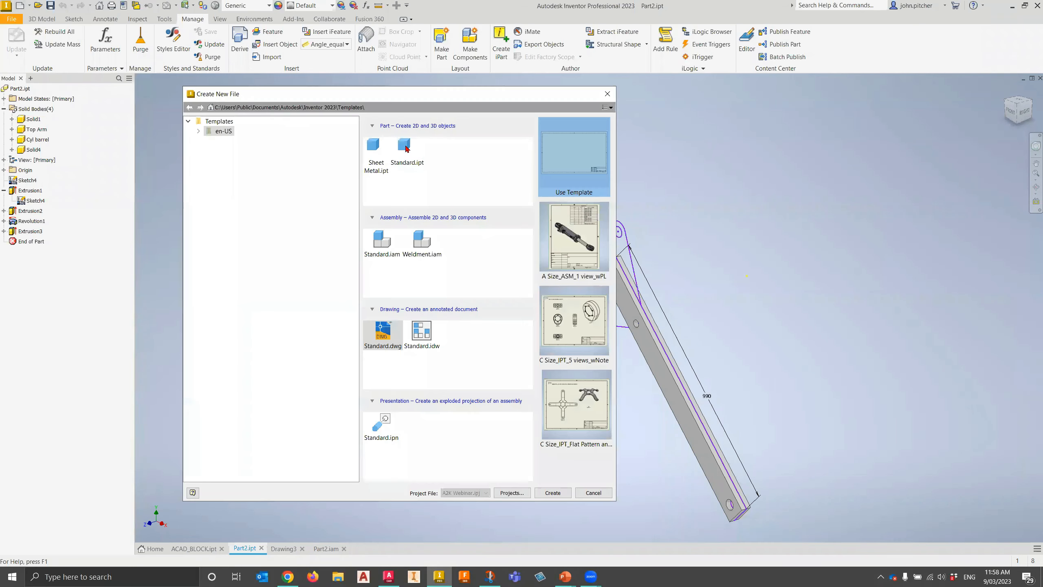
Create a new part from the Standard.ipt template and start a 2D sketch on its front plane
double_click(406, 147)
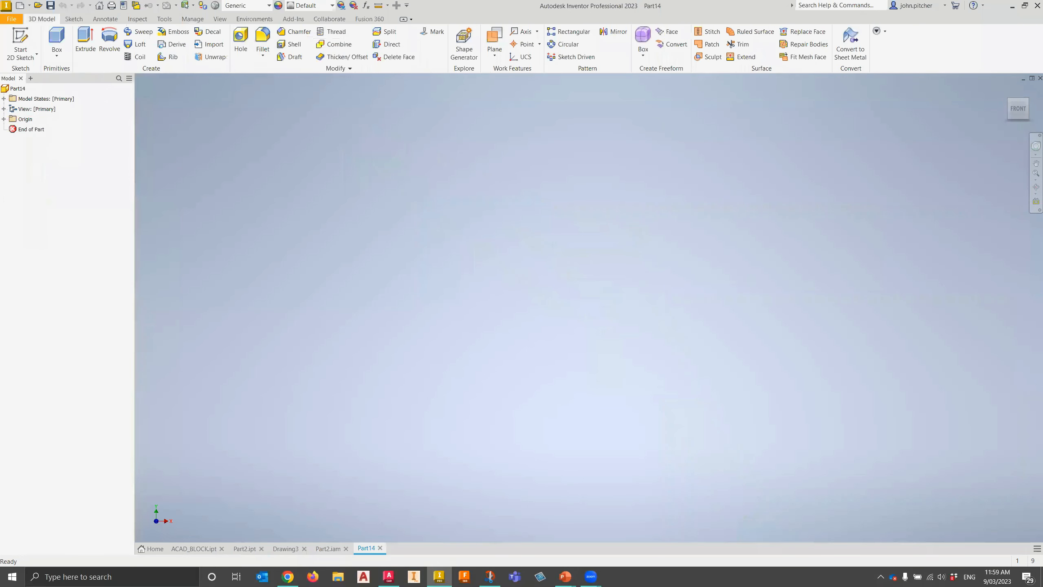
left_click(12, 41)
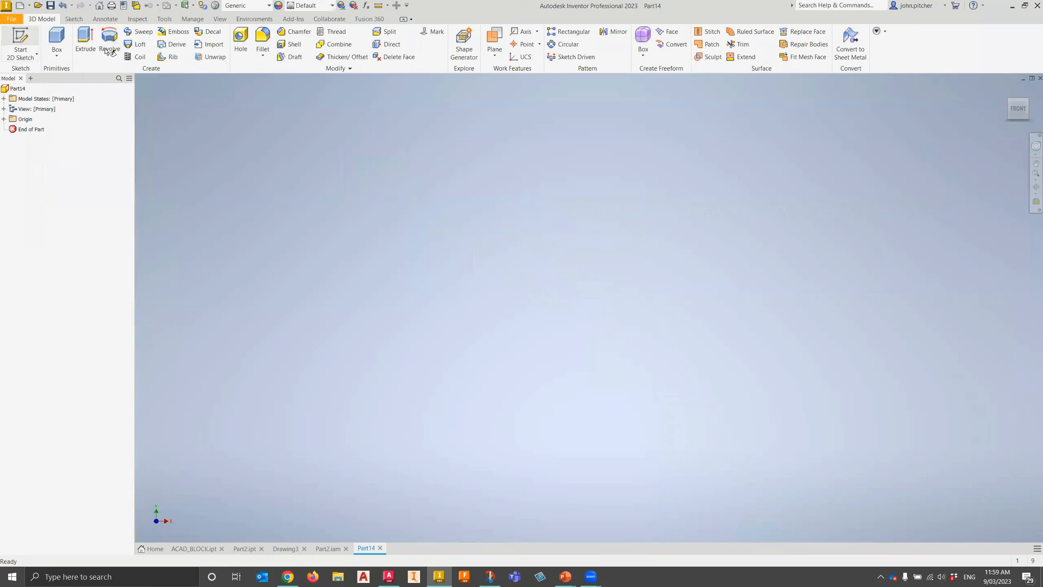
left_click(540, 160)
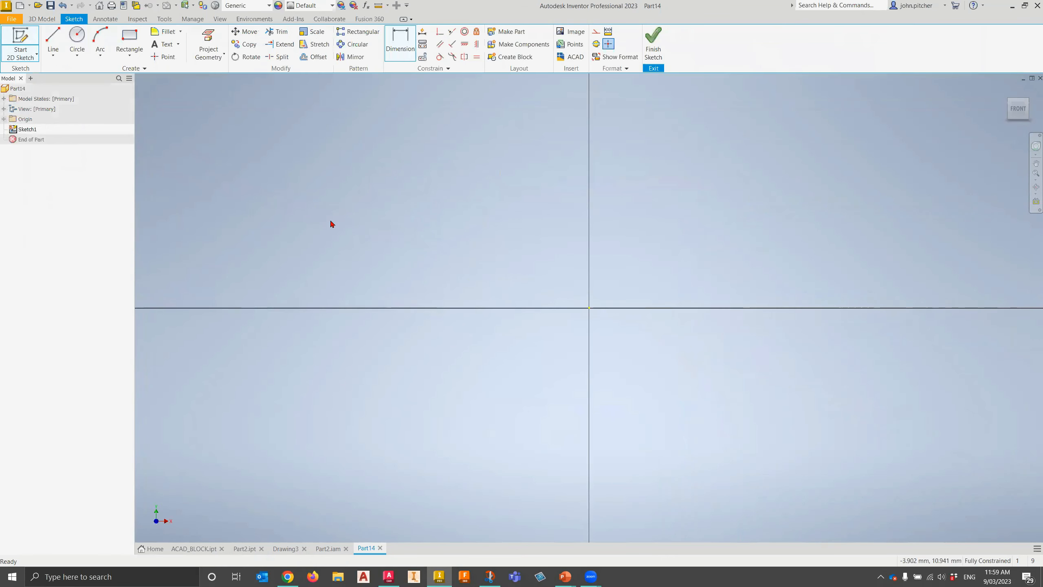
Insert the AutoCAD file Layout AC.dwg into the sketch, importing all objects with the detected mm units
left_click(575, 59)
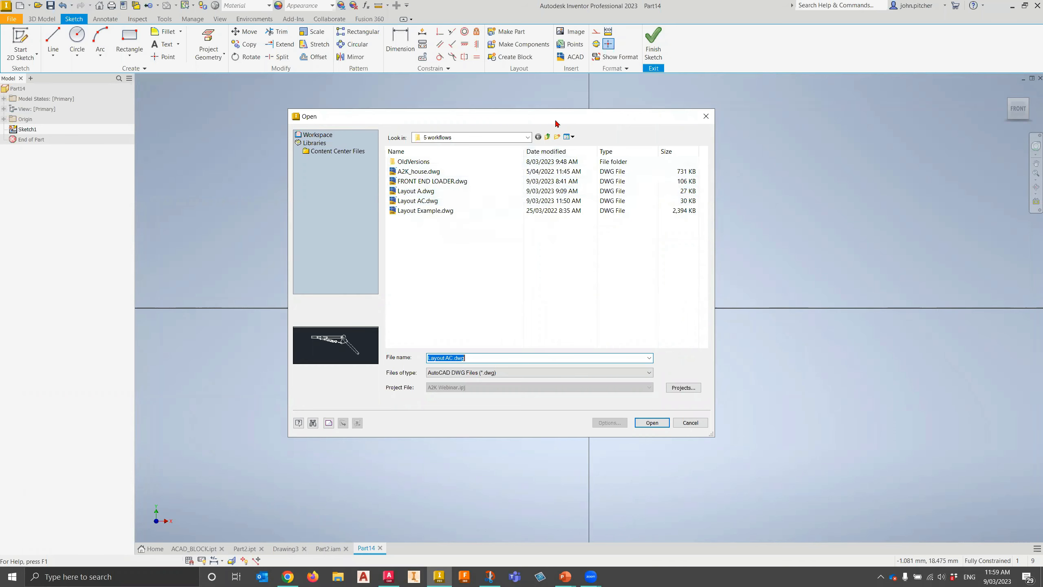
left_click(434, 195)
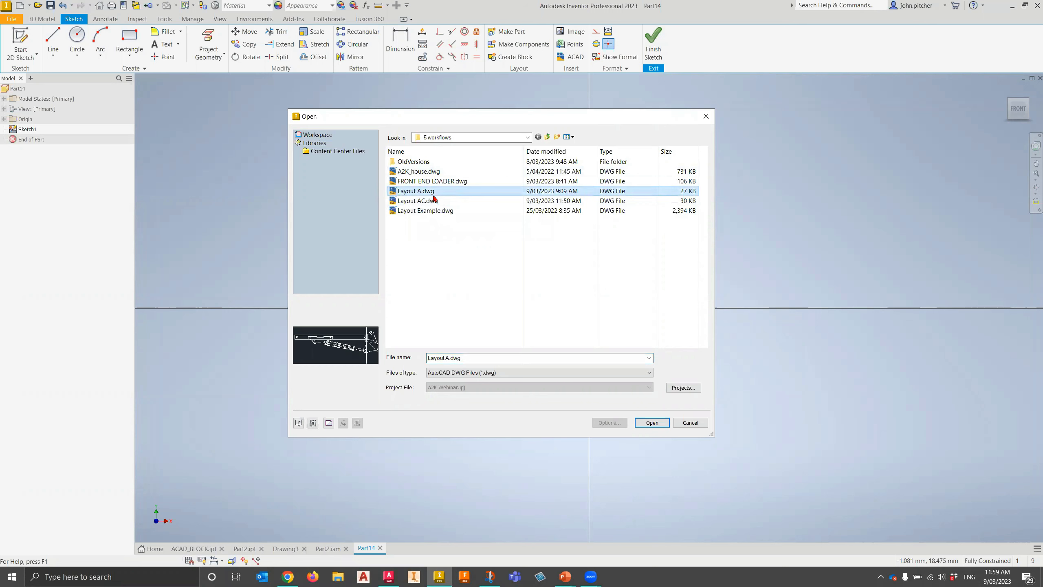
left_click(431, 201)
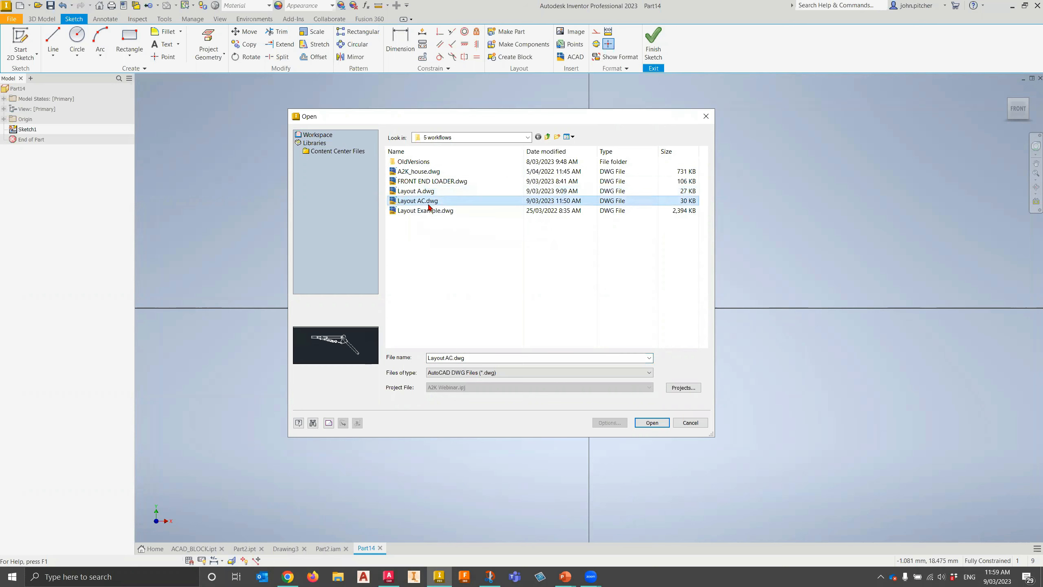
left_click(650, 425)
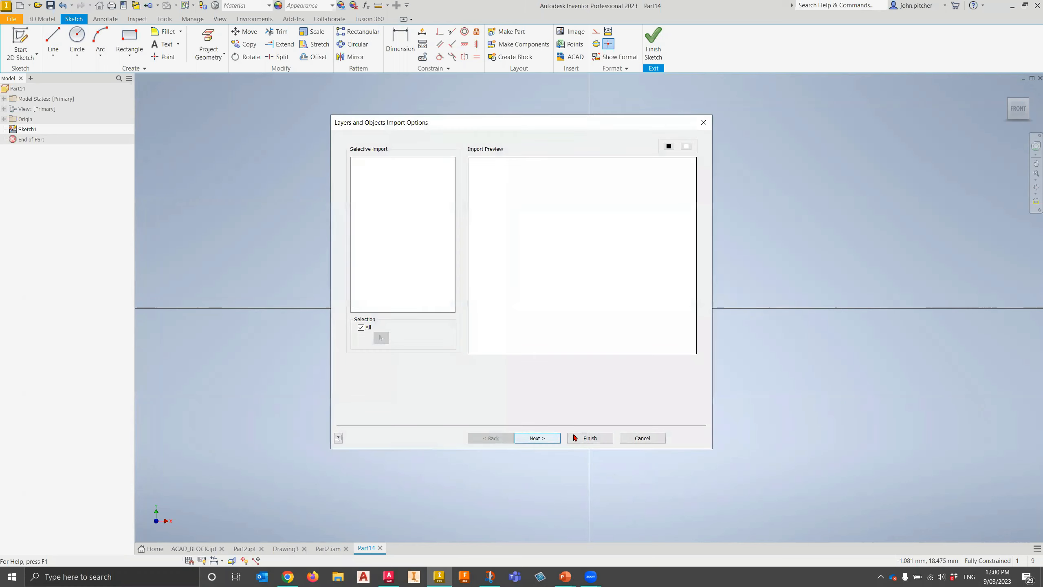
left_click(538, 437)
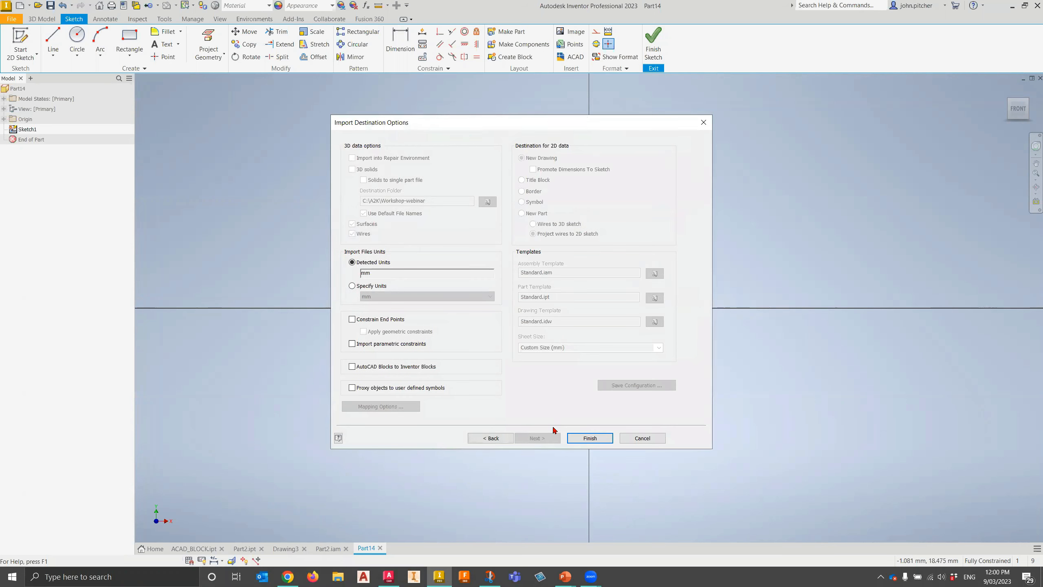
left_click(589, 437)
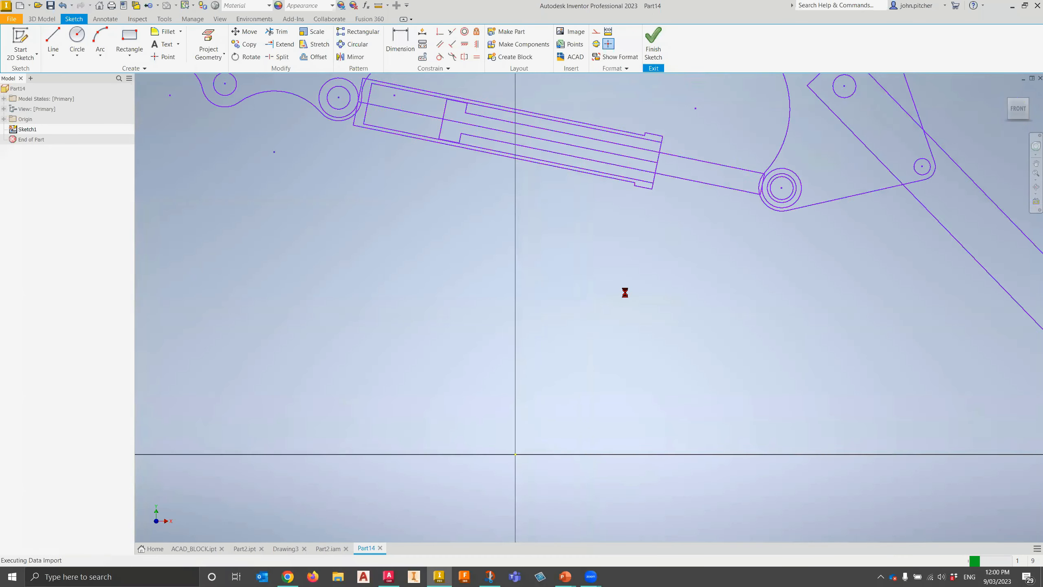
scroll(624, 294, "up", 3)
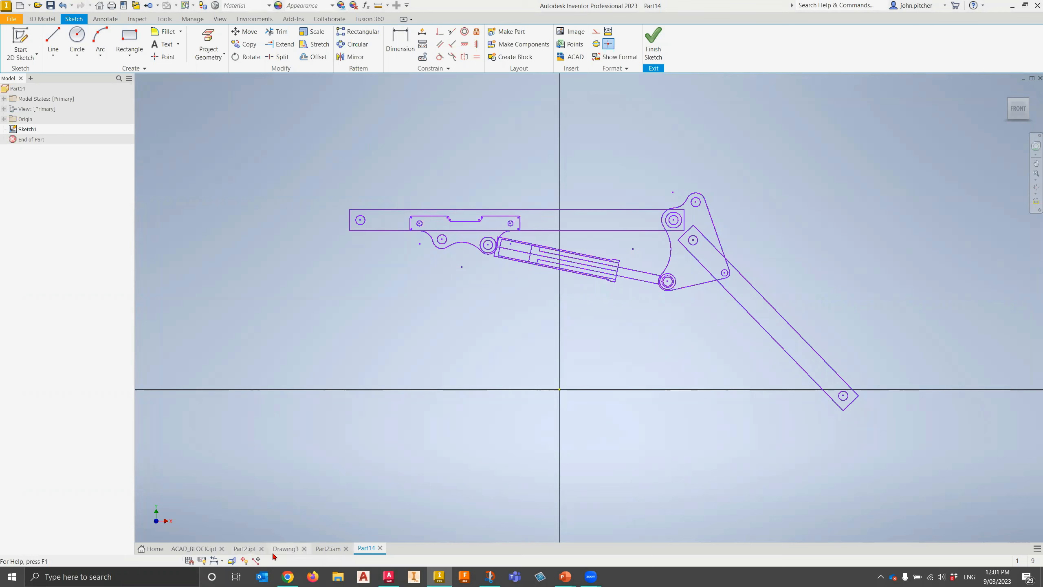
In Part2.ipt, start exporting the bracket face beneath the top arm as an AutoCAD DXF file, and cancel the save
mouse_move(336, 549)
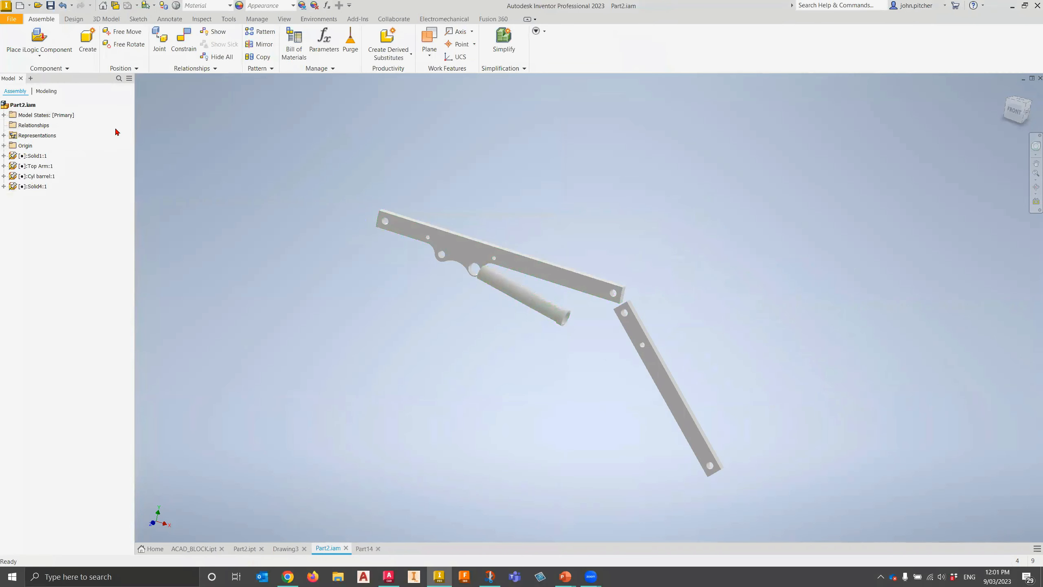
left_click(245, 549)
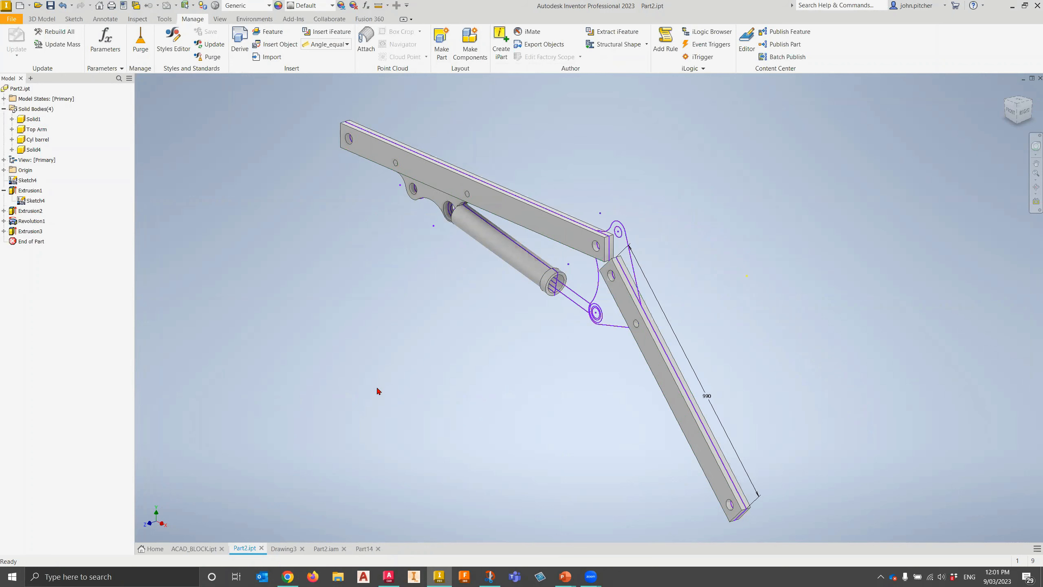
left_click(429, 188)
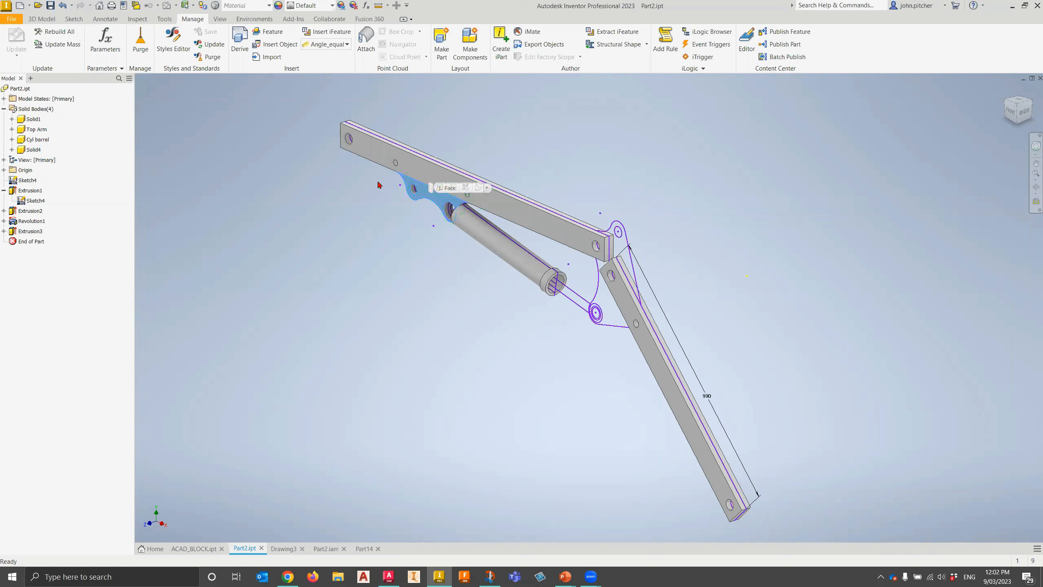
scroll(427, 190, "up", 5)
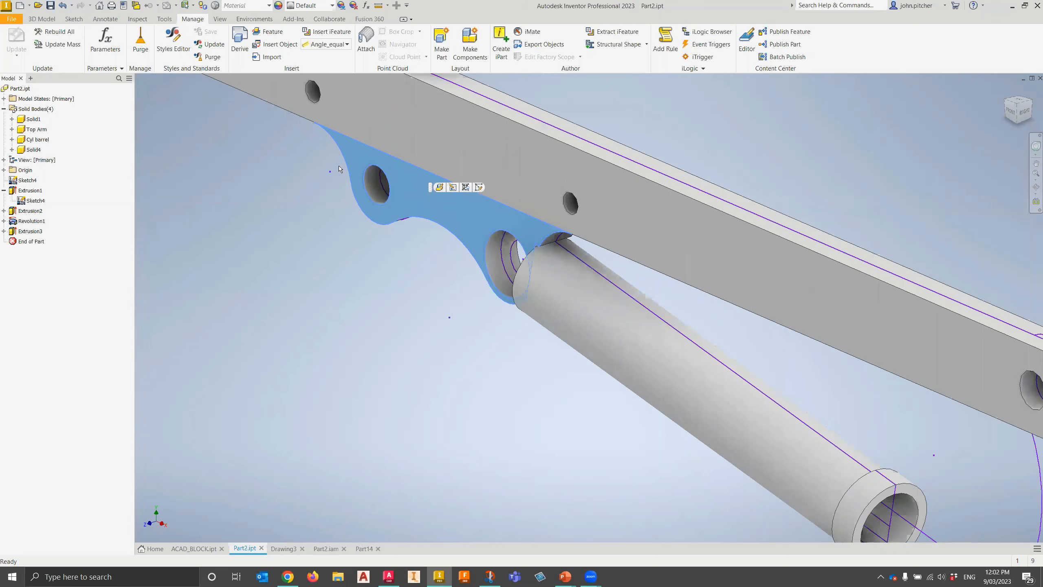
right_click(423, 201)
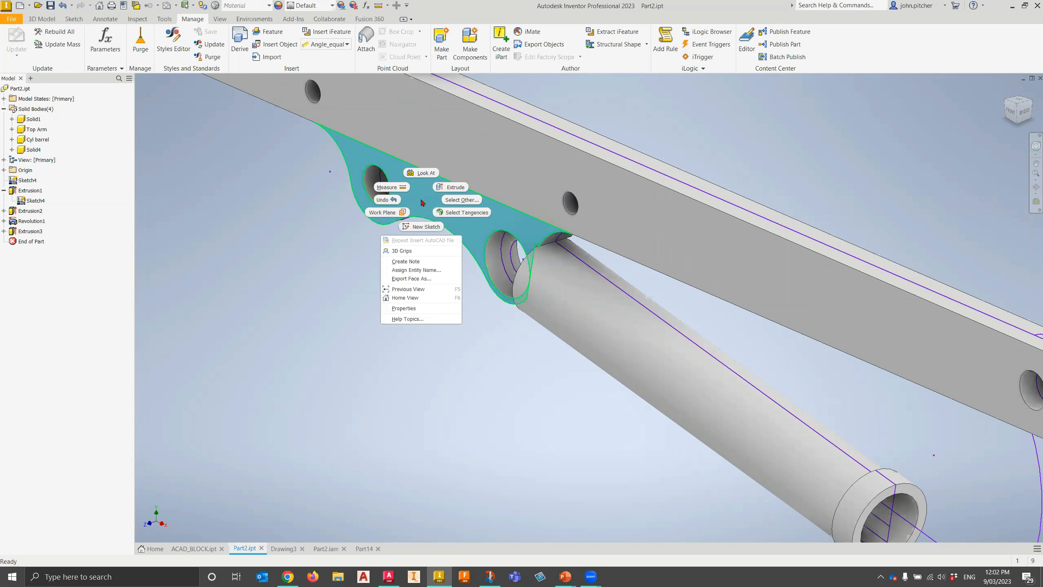
left_click(414, 280)
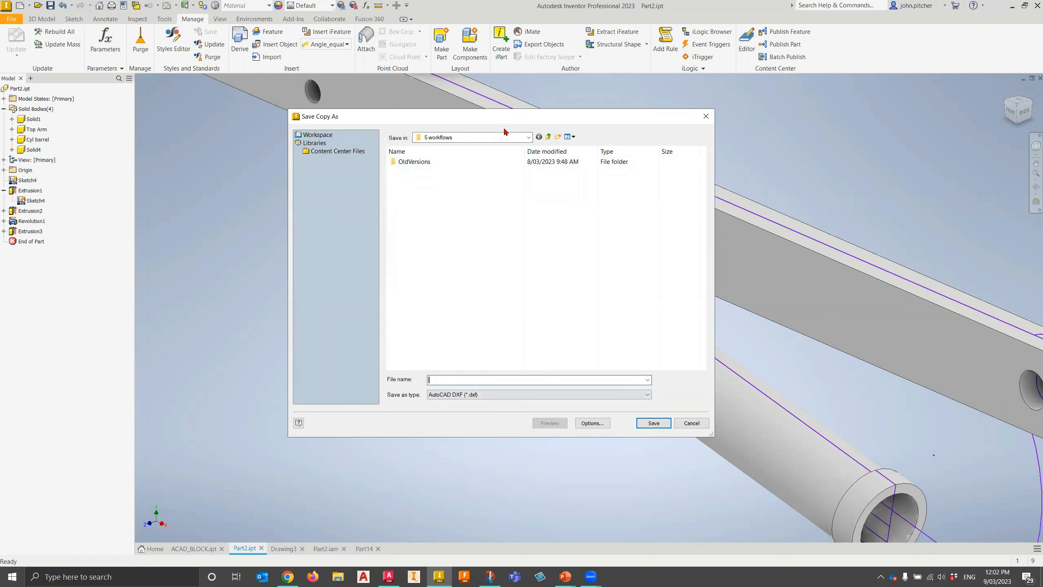
left_click_drag(450, 117, 717, 190)
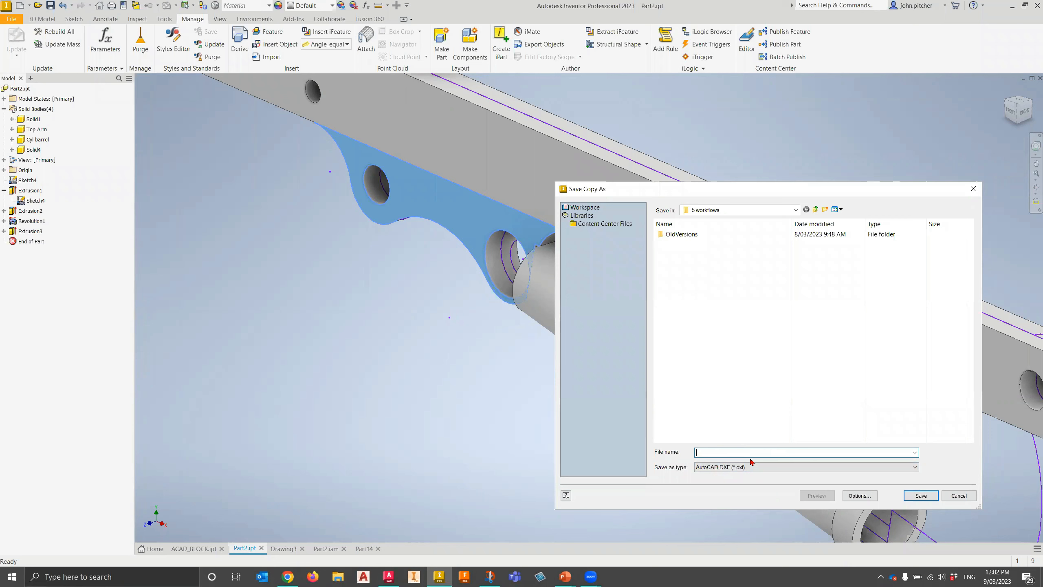
left_click(967, 497)
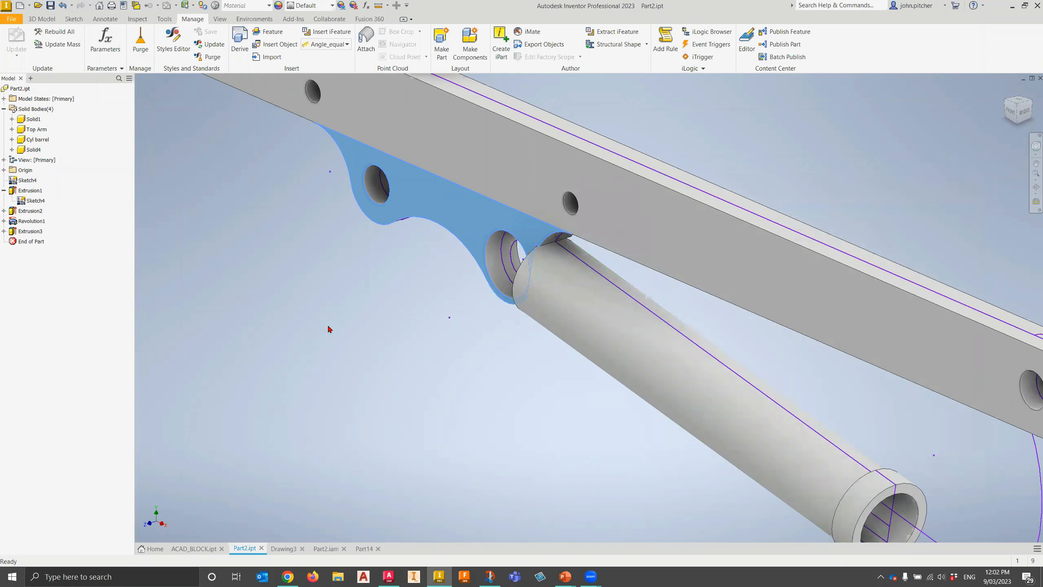
scroll(330, 328, "down", 3)
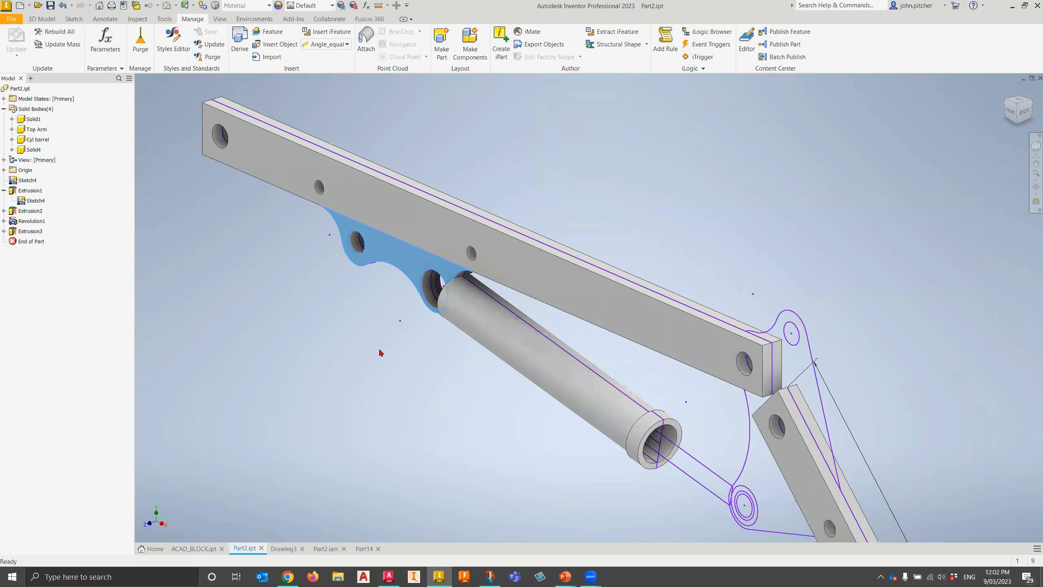
scroll(380, 352, "down", 2)
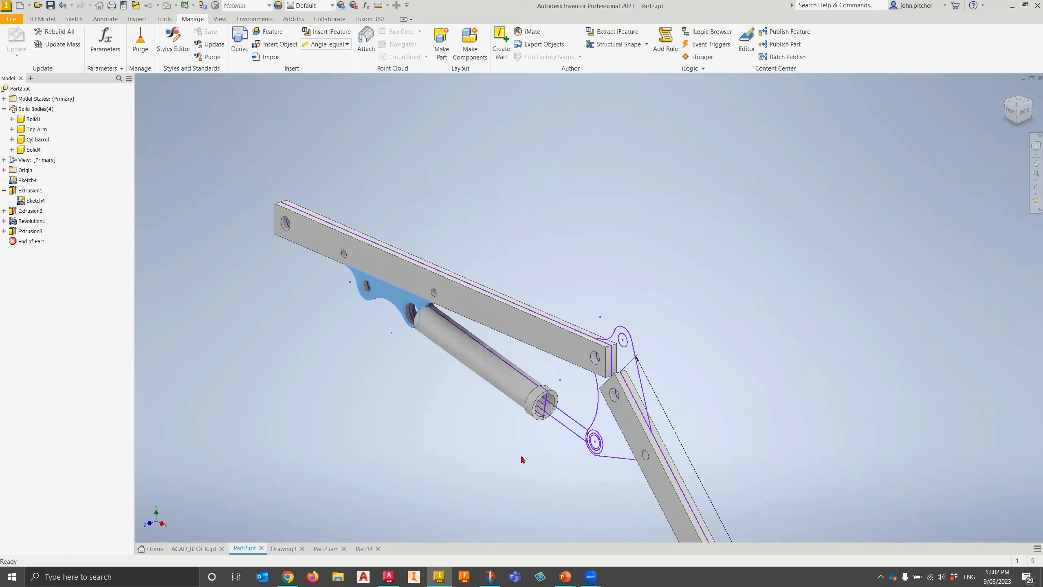
scroll(529, 473, "down", 2)
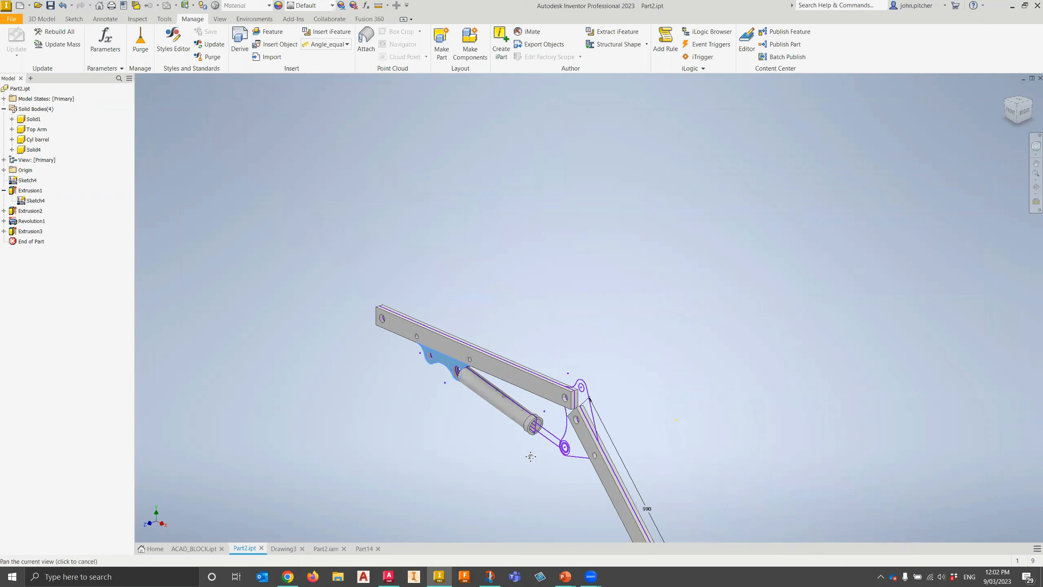
Switch from Part2.ipt to the running PowerPoint slide show on the top five 2D and 3D workflows
middle_click_drag(533, 479, 472, 319)
scroll(472, 319, "up", 2)
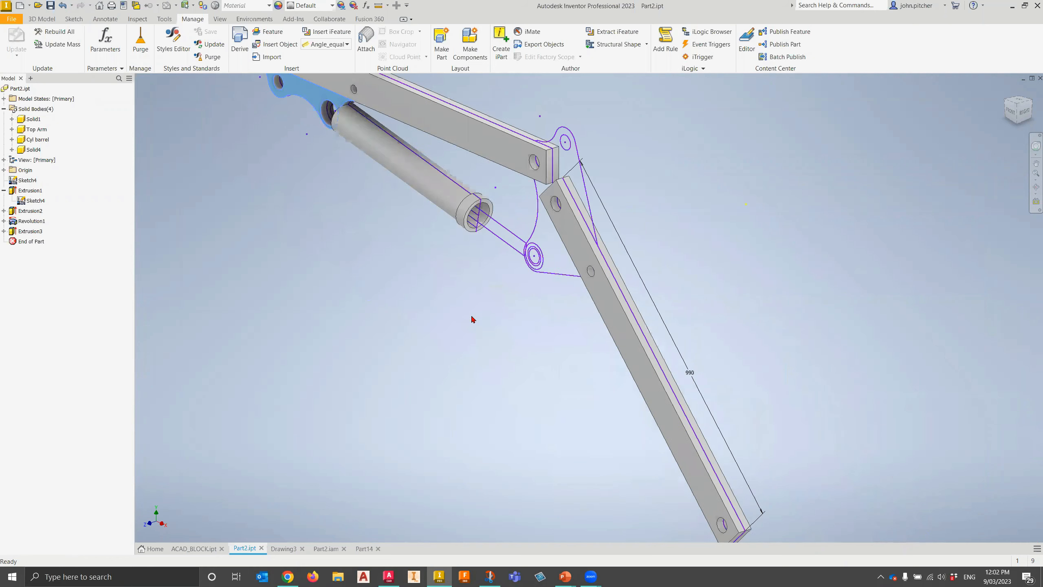
scroll(472, 319, "down", 2)
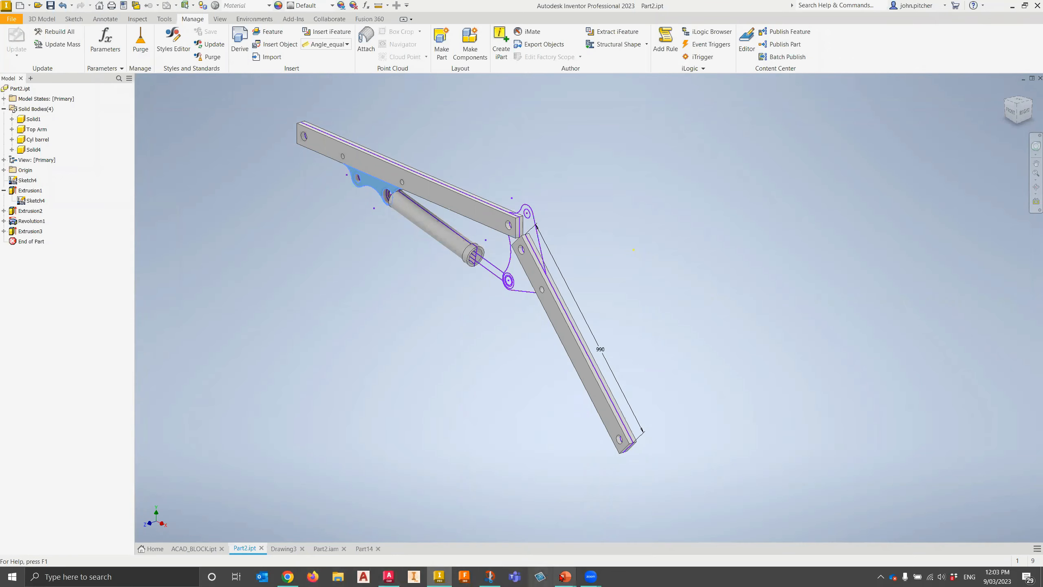
mouse_move(570, 578)
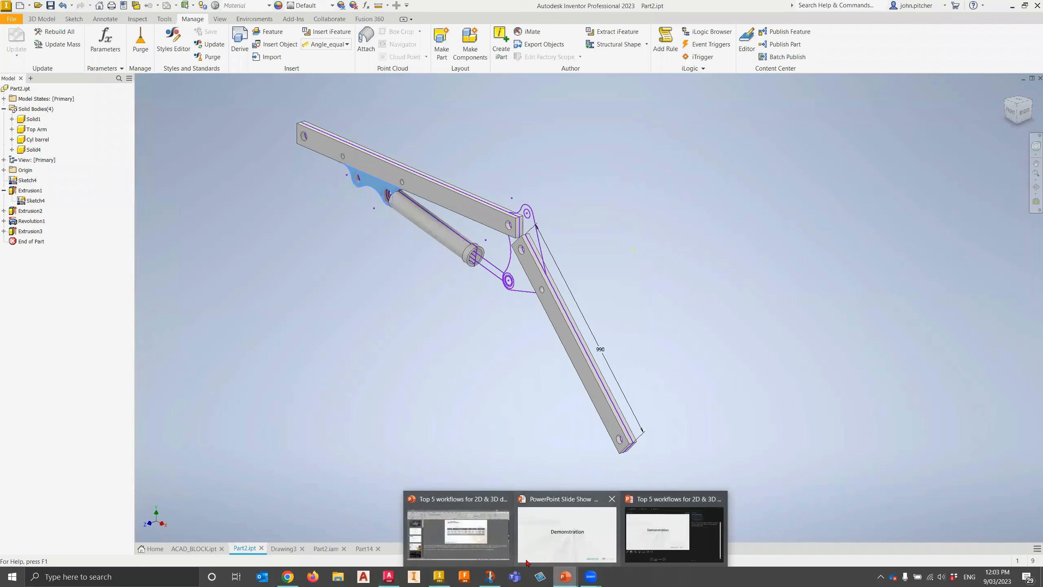
left_click(567, 532)
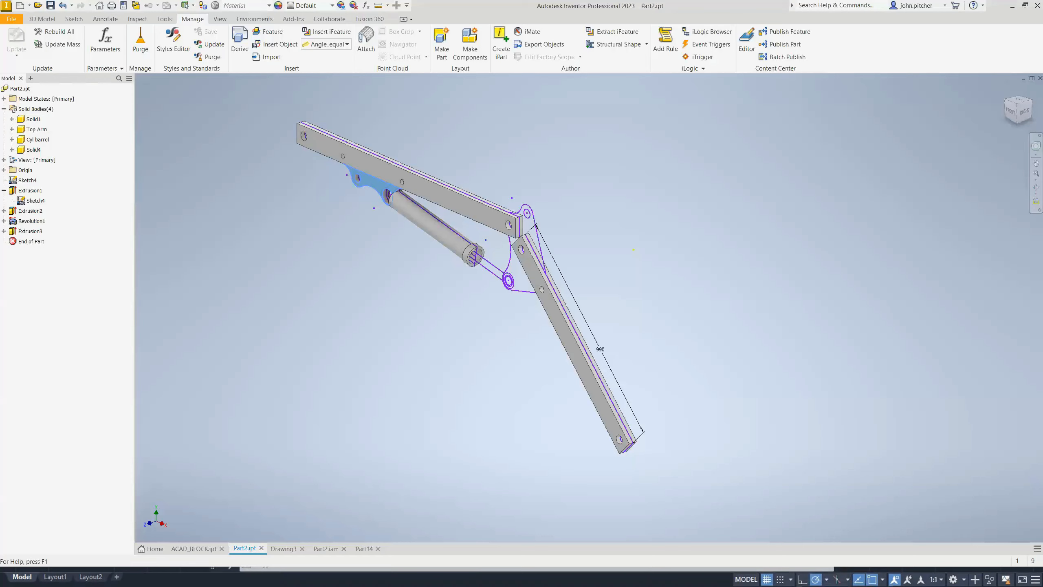
Bring up ACAD_BLOCK.ipt, inspect the block from its chamfered corner side, and return to the PowerPoint slide show
left_click(191, 553)
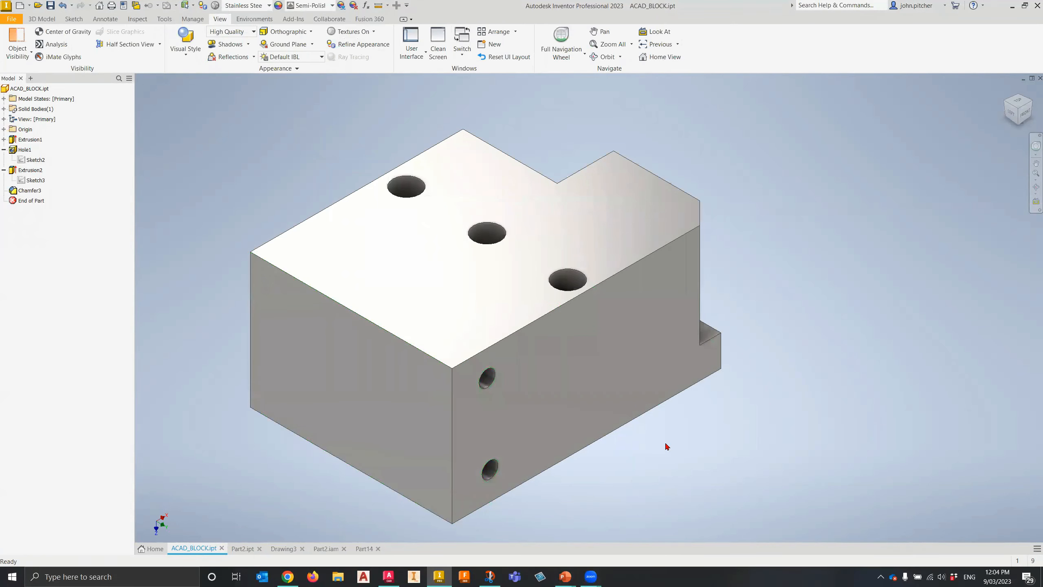
middle_click_drag(675, 435, 570, 462, "shift")
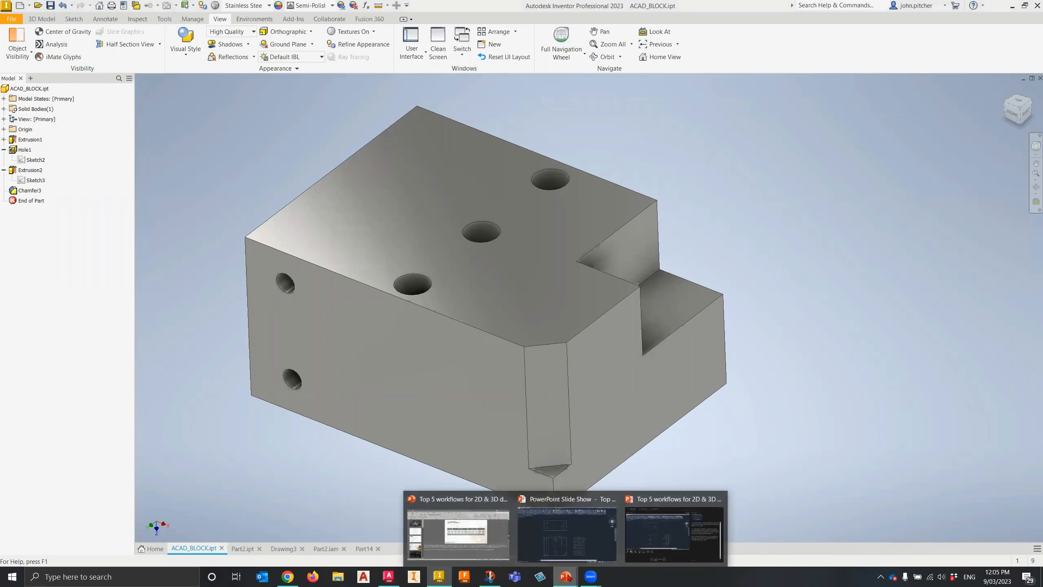
left_click(575, 551)
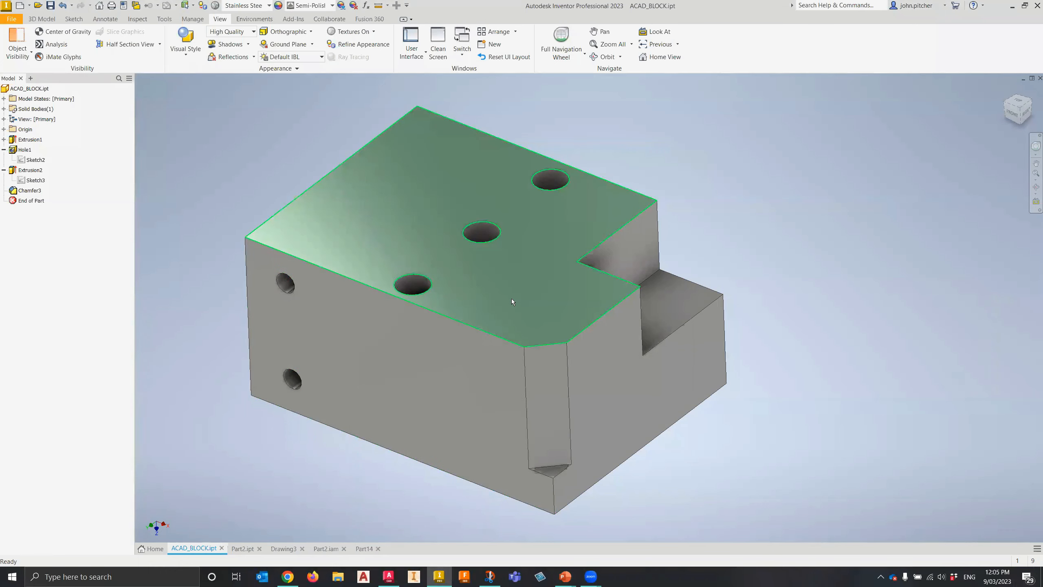
Display the center of gravity marker on the block in ACAD_BLOCK.ipt and view it from a slightly rotated angle
mouse_move(512, 298)
scroll(516, 353, "down", 2)
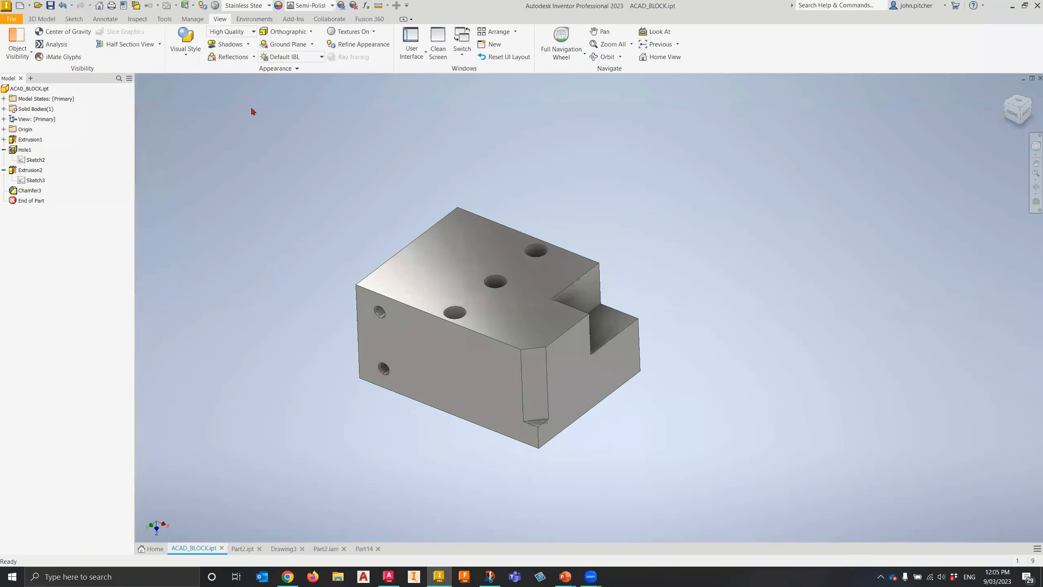
left_click(63, 32)
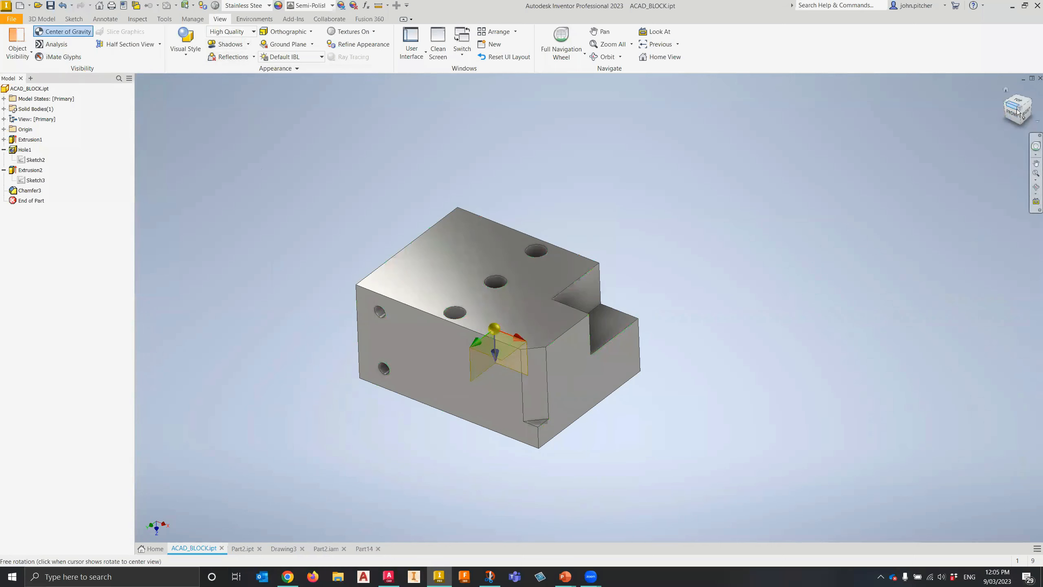
mouse_move(1019, 110)
left_mouse_down()
mouse_move(1006, 103)
mouse_move(1019, 112)
mouse_move(704, 341)
left_mouse_up()
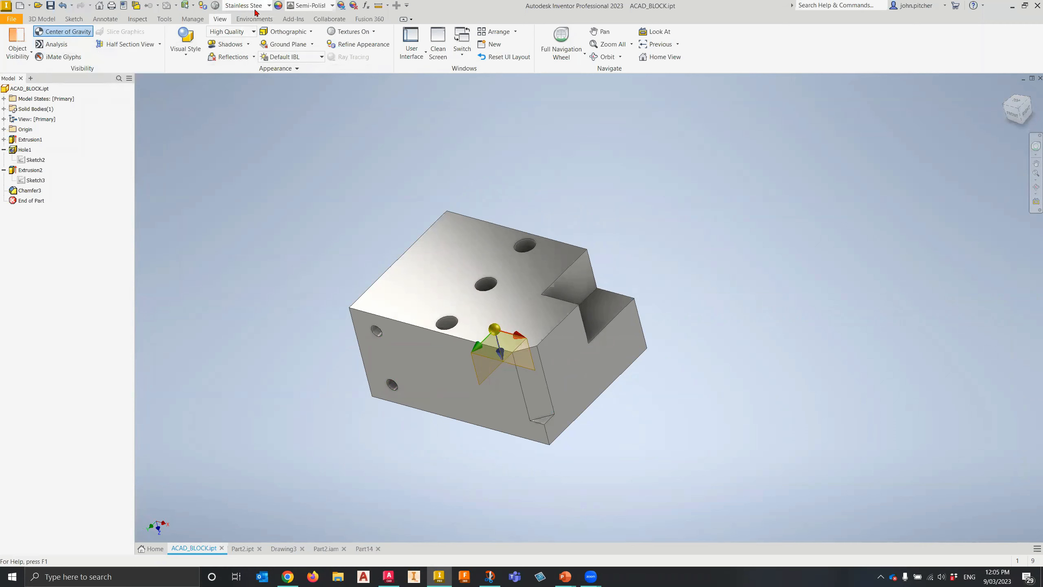
Review the iProperties of ACAD_BLOCK.ipt, going through the summary, project, status, custom and save details to the physical properties
right_click(40, 91)
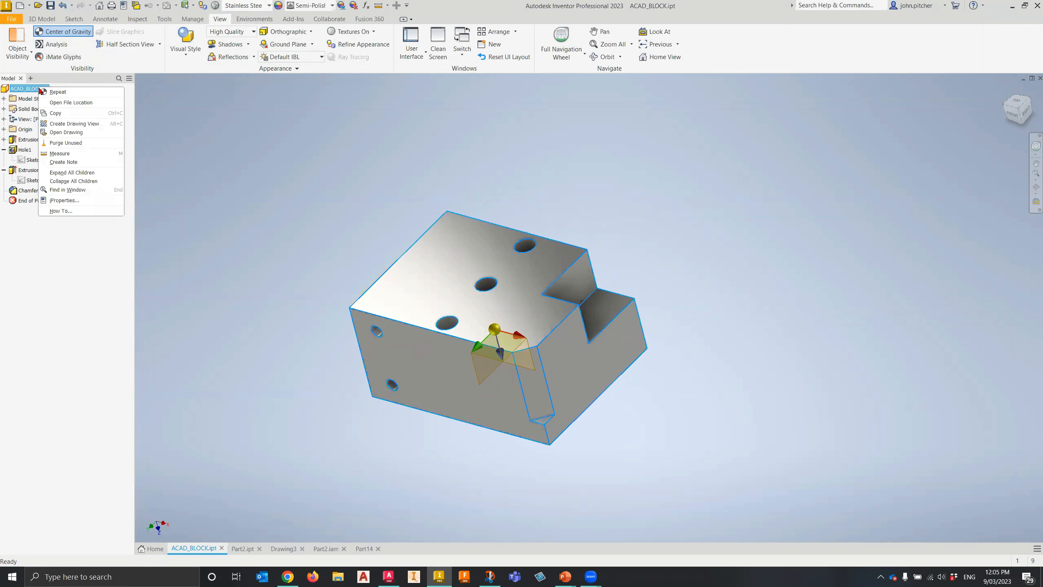
left_click(60, 201)
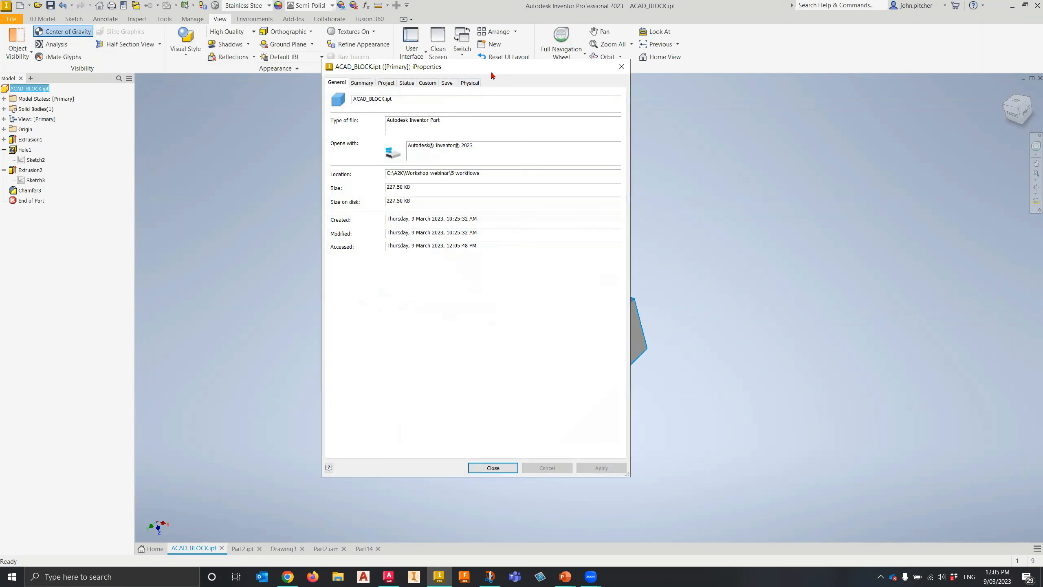
left_click_drag(491, 75, 318, 86)
left_click(197, 94)
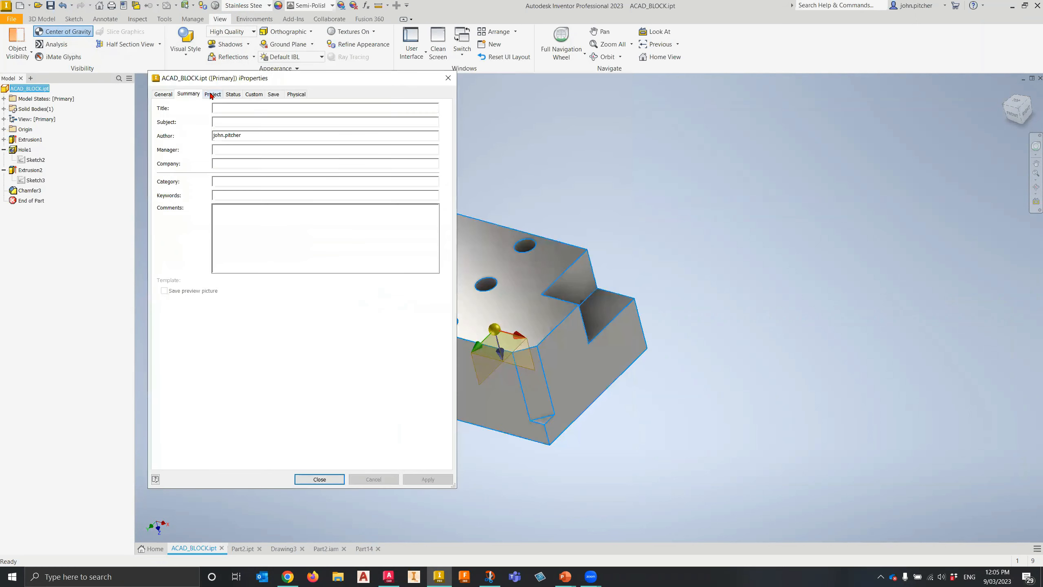
left_click(214, 95)
left_click(231, 96)
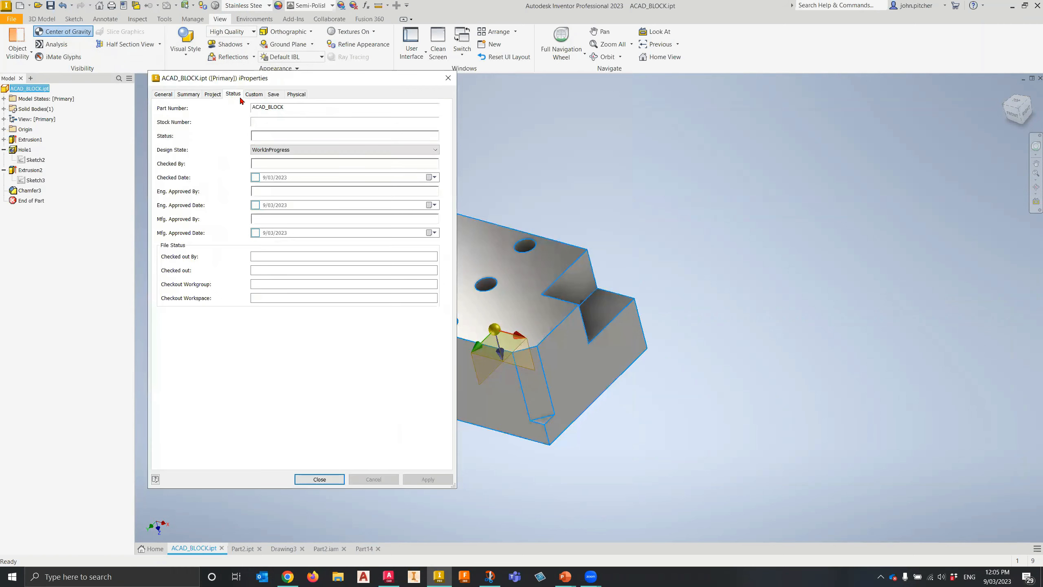
left_click(259, 96)
left_click(274, 95)
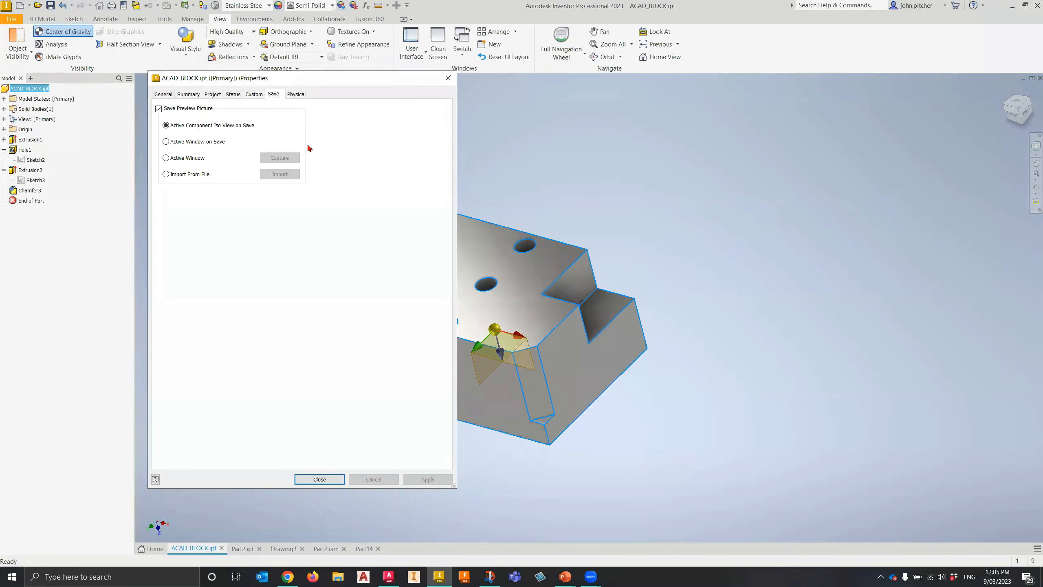
left_click(294, 95)
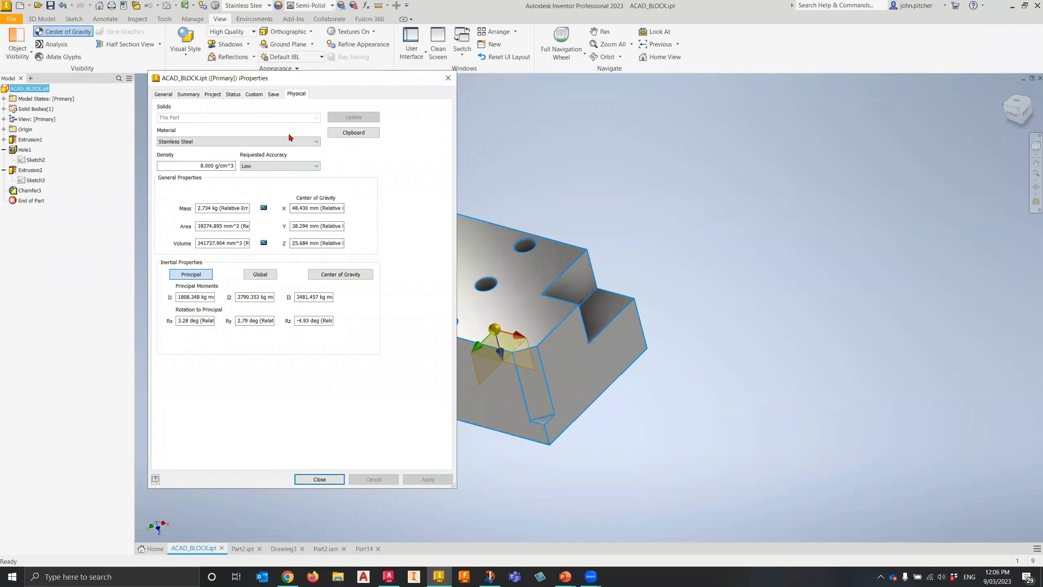
Try Titanium, Steel, Gold and Lead in turn as the block's material to compare its mass
left_click(309, 144)
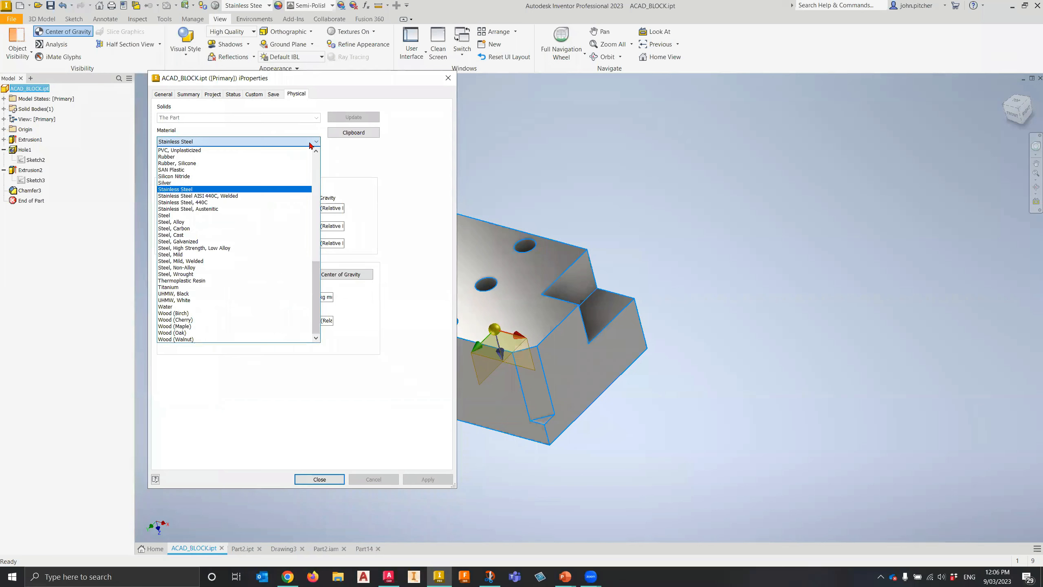
left_click(170, 289)
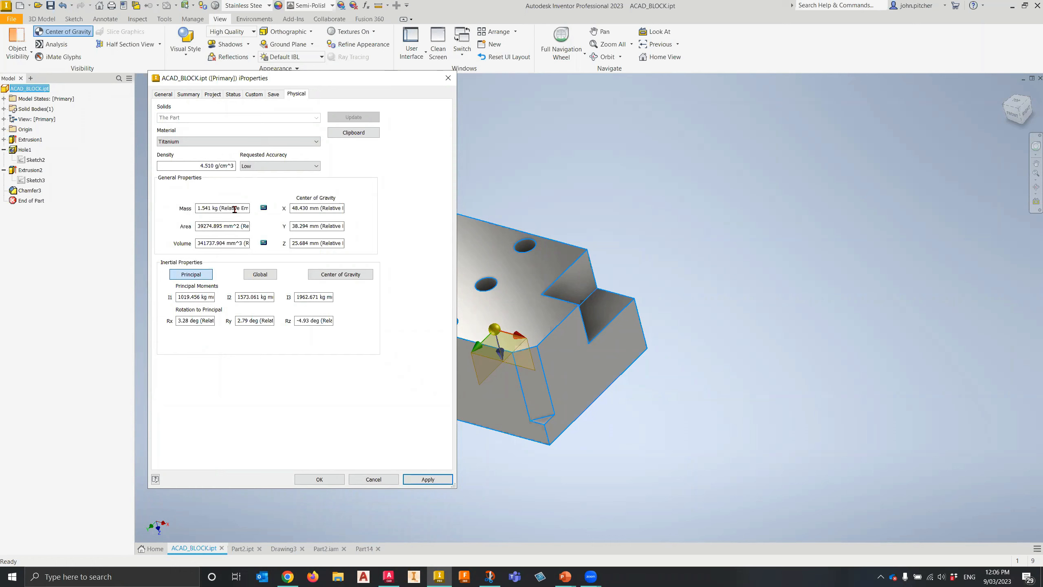
left_click(315, 142)
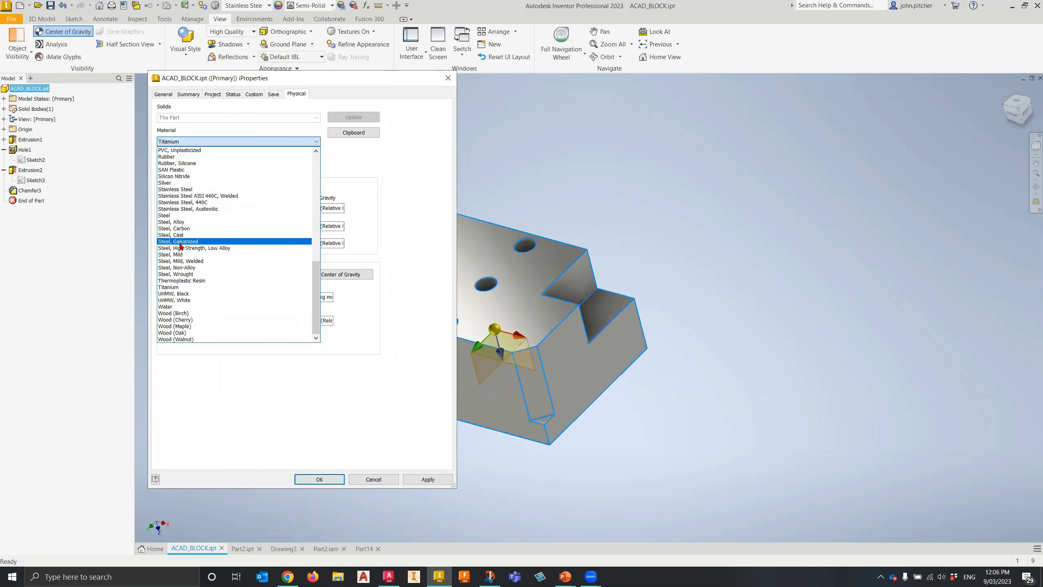
left_click(171, 217)
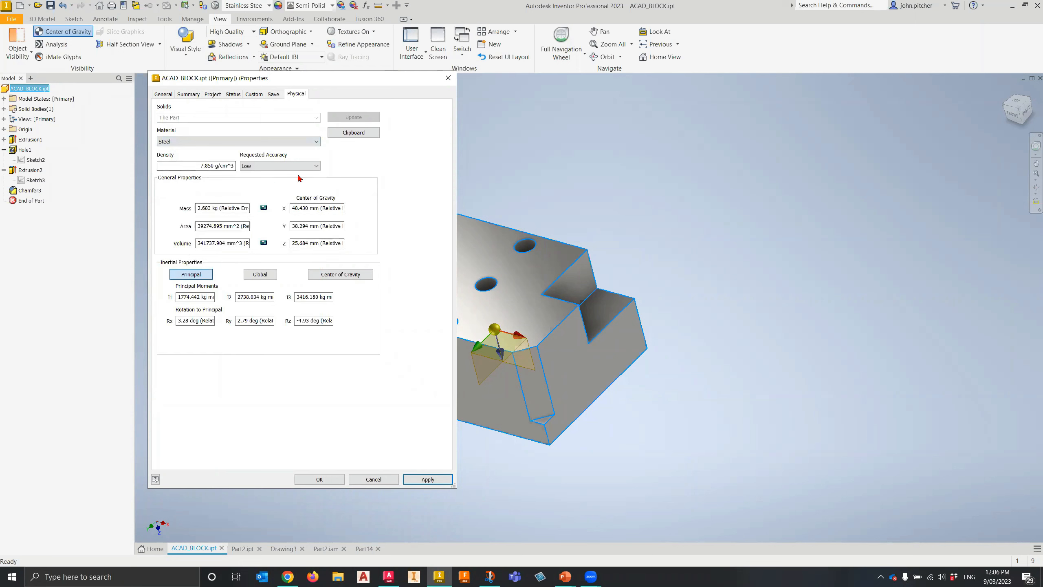
left_click(315, 142)
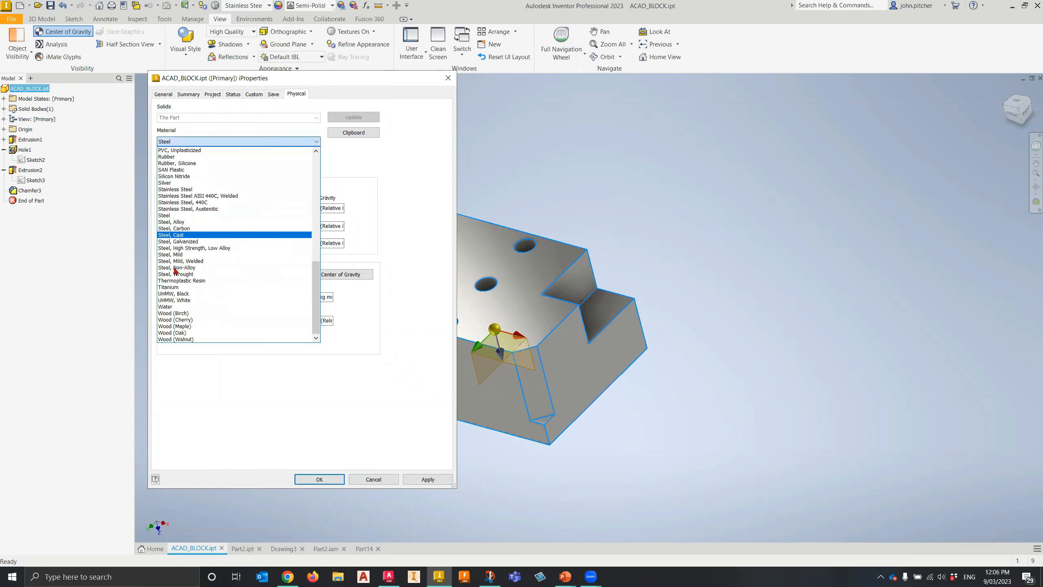
scroll(171, 275, "up", 10)
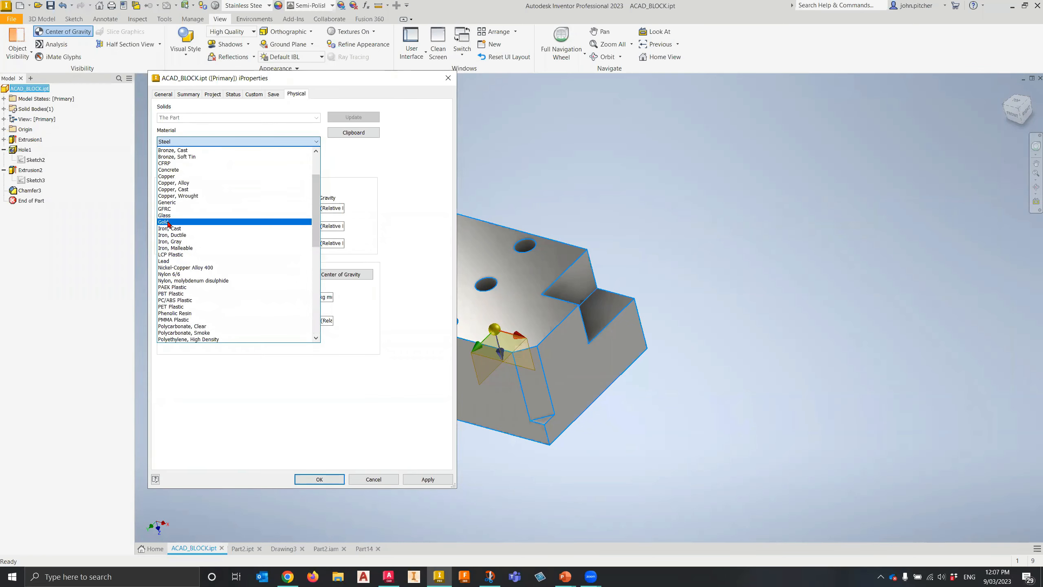
left_click(168, 223)
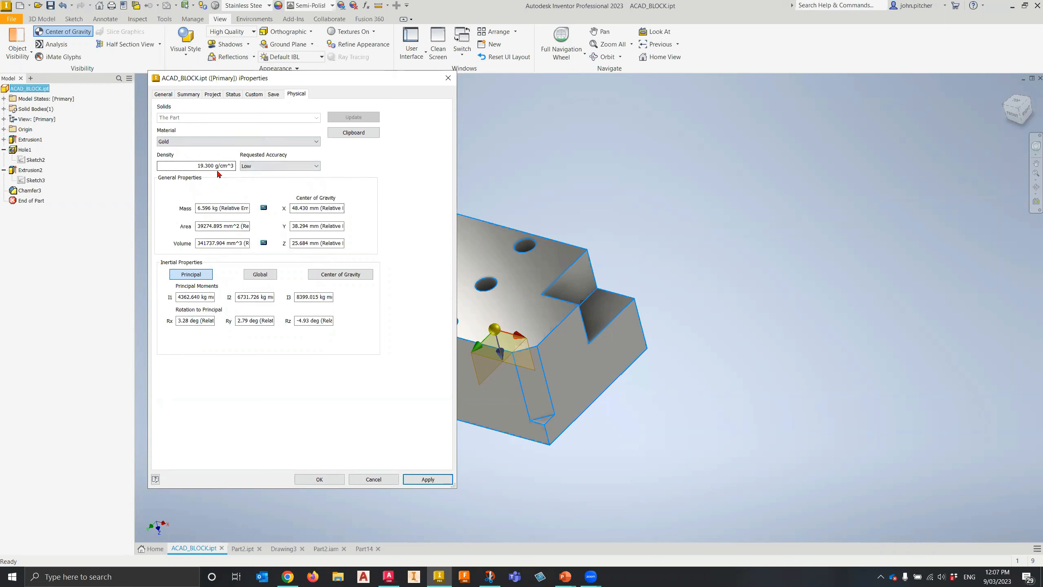
left_click(316, 141)
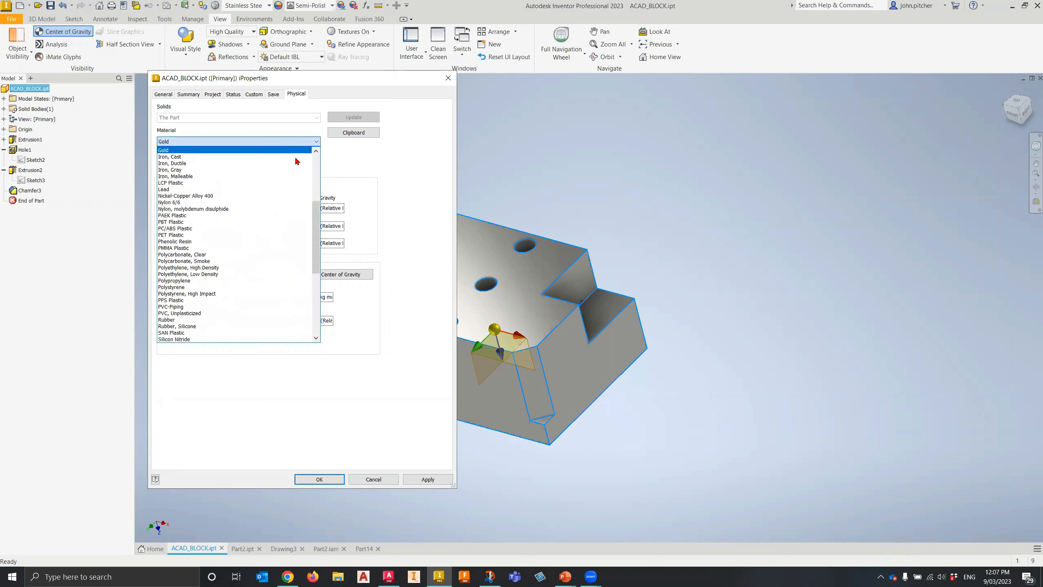
left_click(174, 189)
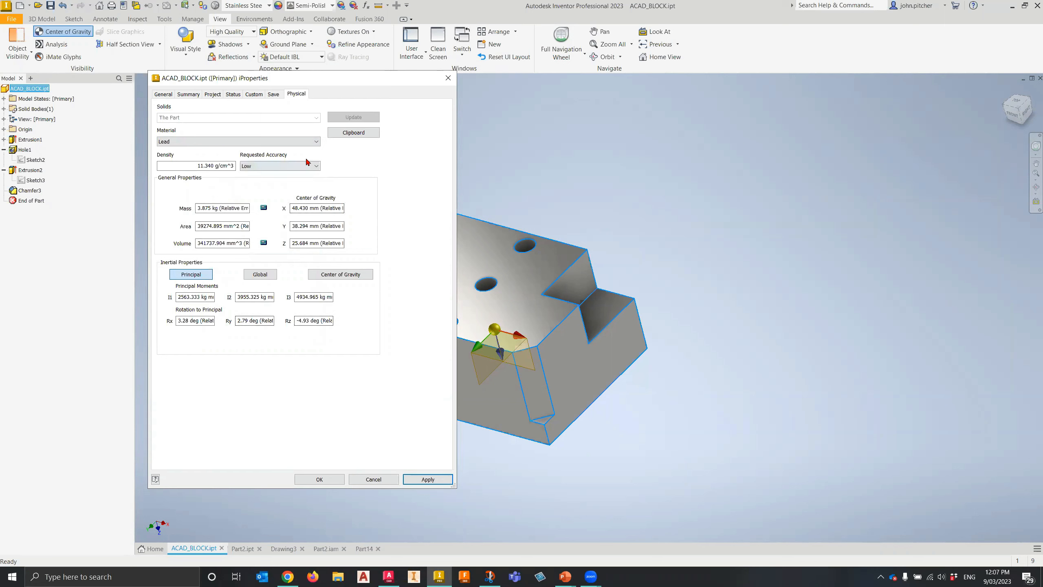
Set the block's material to Stainless Steel, apply it, close the iProperties and deselect the part
left_click(317, 142)
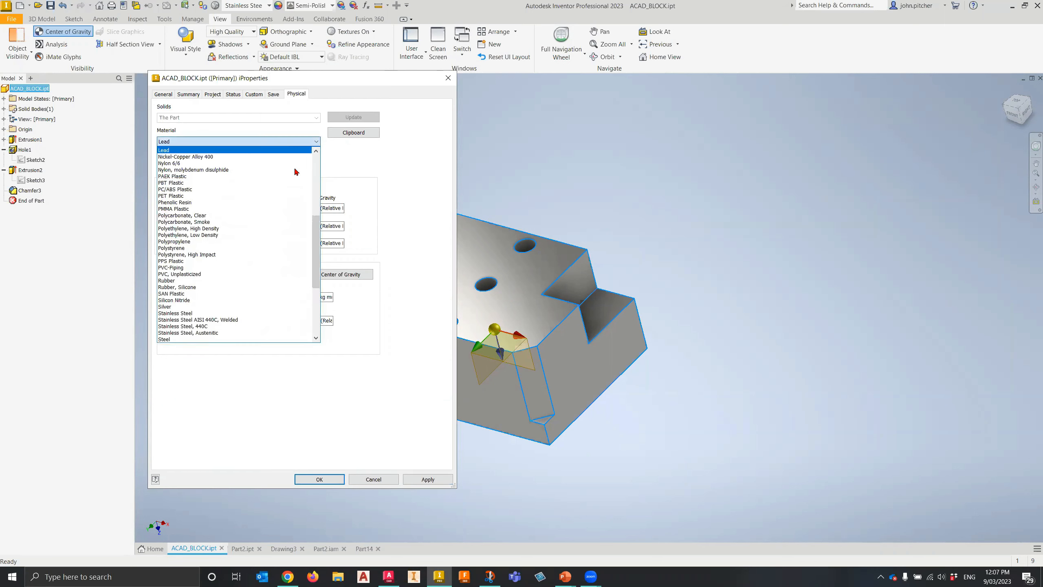
scroll(184, 227, "down", 4)
left_click(182, 236)
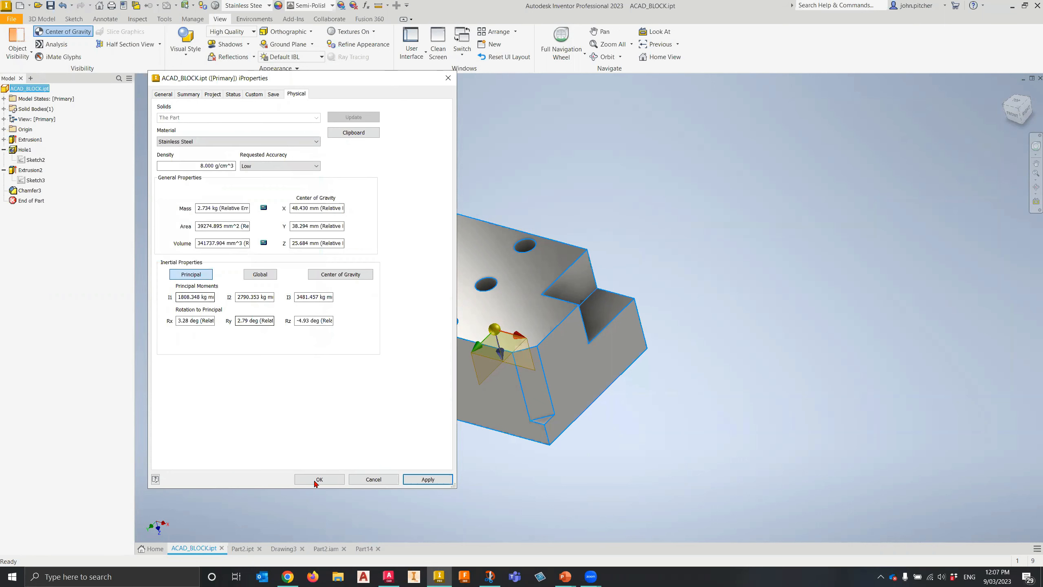
left_click(427, 479)
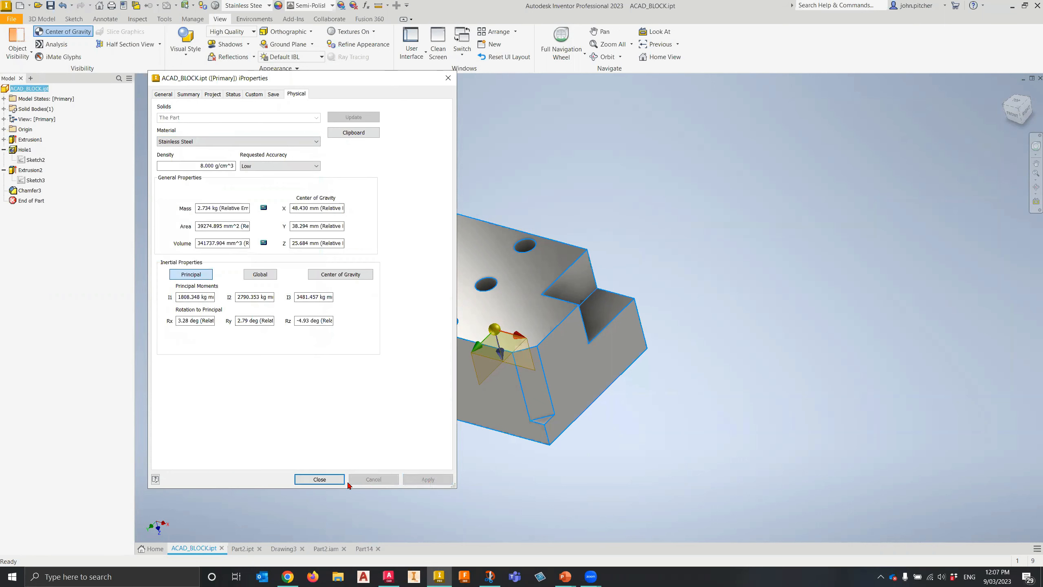
left_click(319, 479)
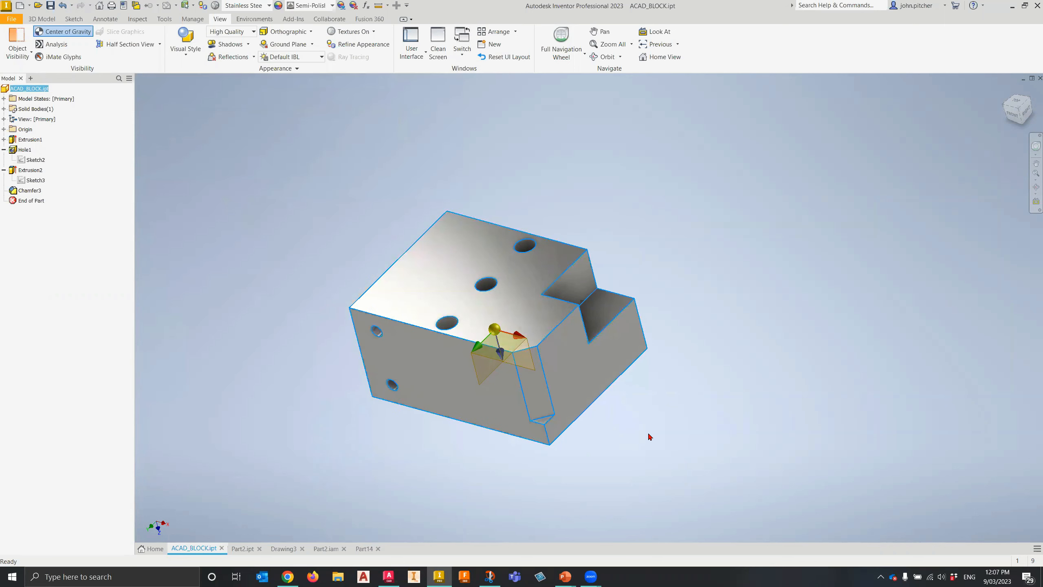
scroll(648, 436, "up", 4)
scroll(649, 436, "down", 3)
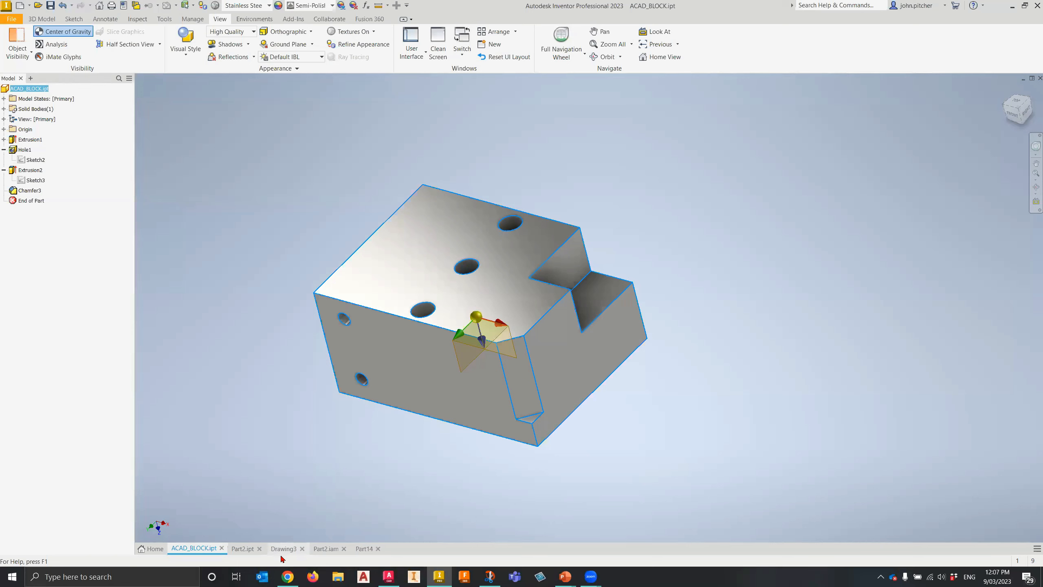
left_click(372, 469)
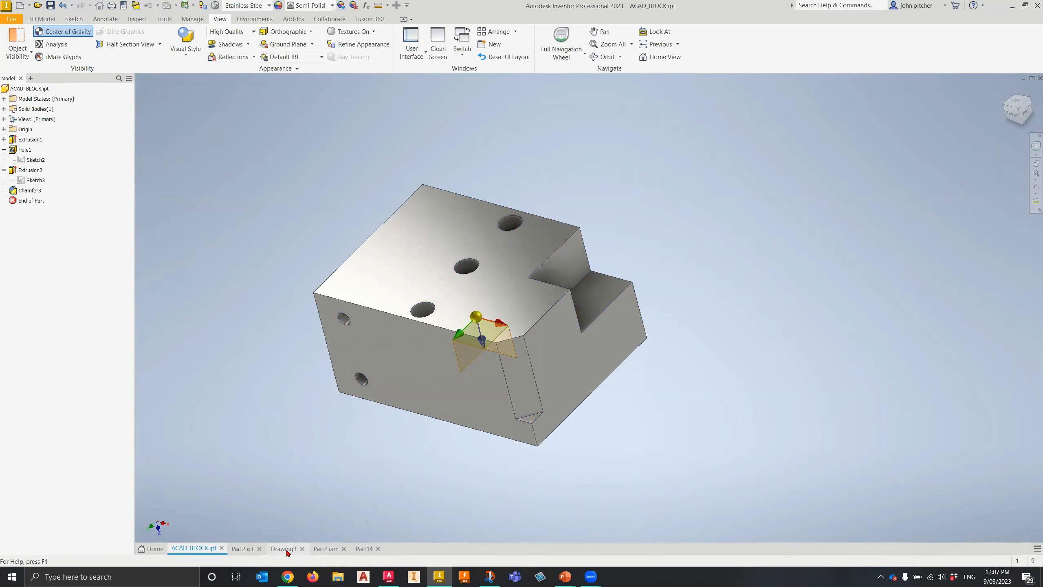
Start a base view of ACAD_BLOCK.ipt in Drawing3, orient it to Top and place it left of centre on the sheet
mouse_move(287, 551)
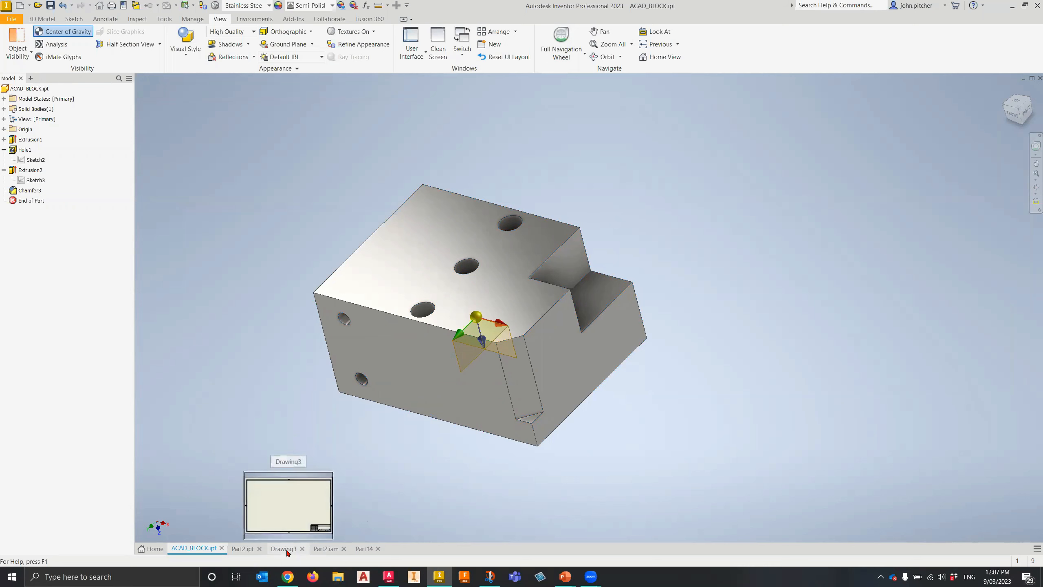
left_click(287, 549)
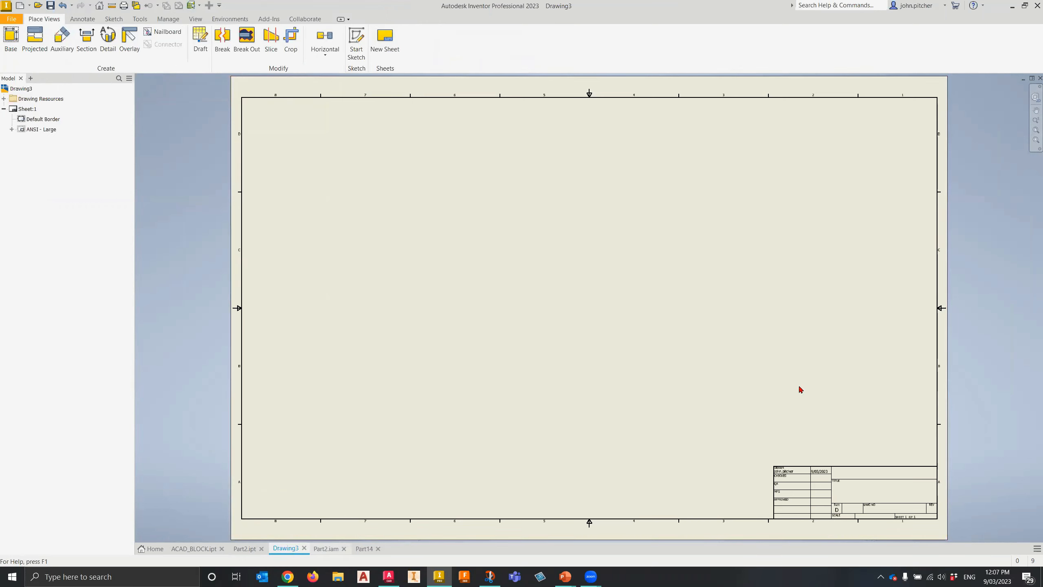
left_click(11, 39)
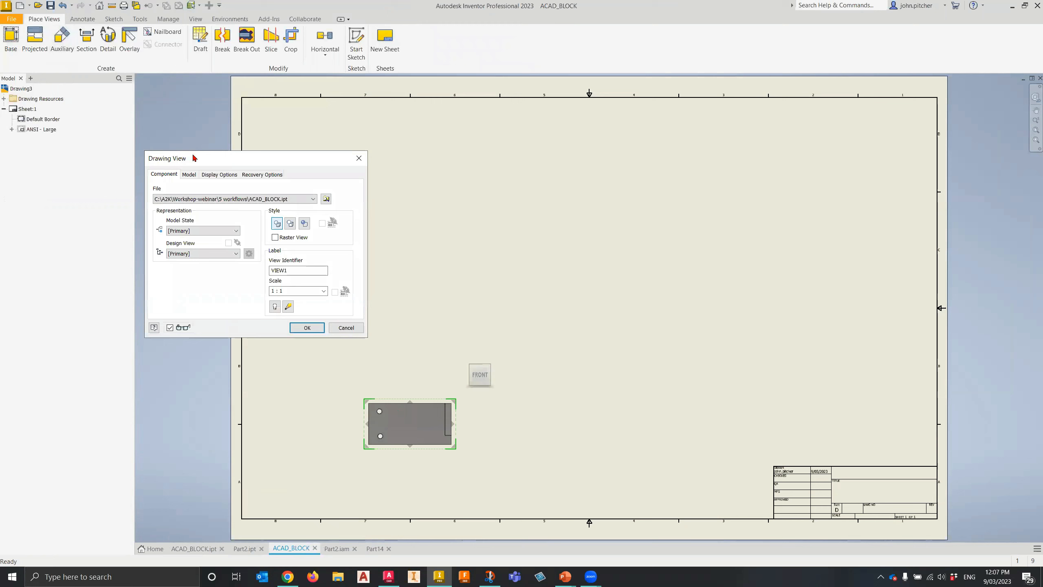
left_click_drag(221, 161, 389, 110)
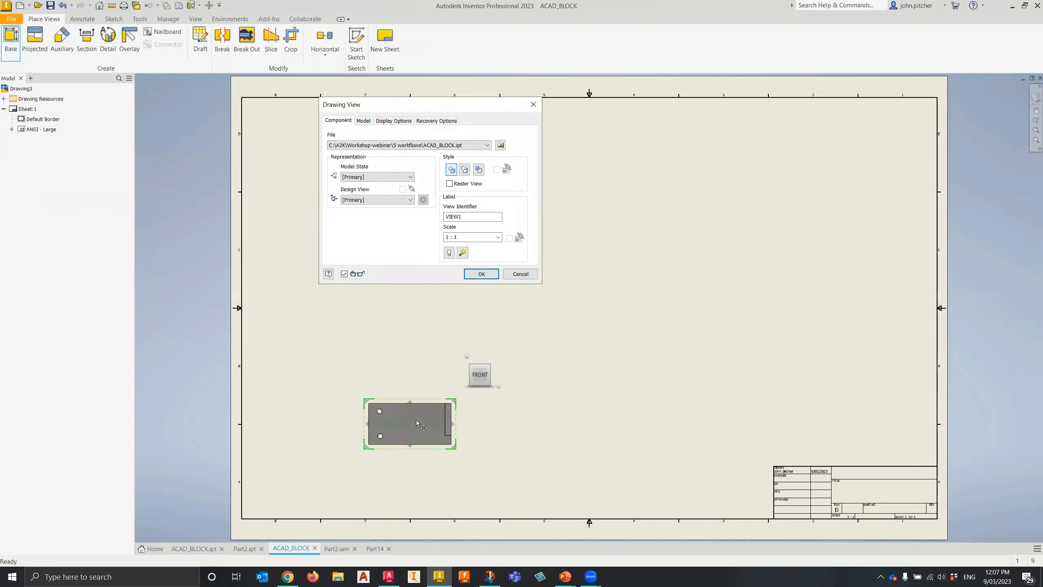
left_click(479, 361)
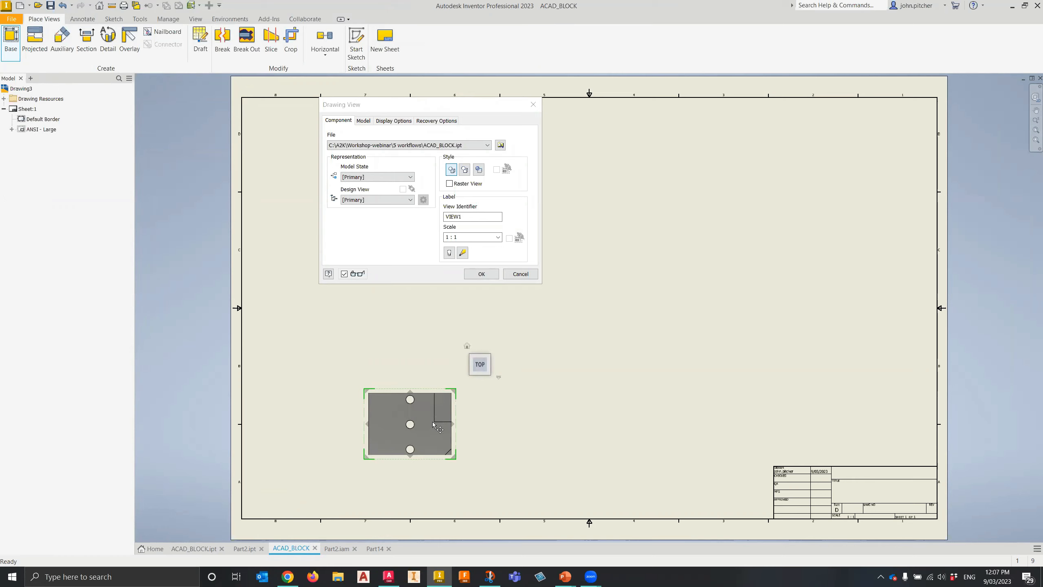
left_click_drag(419, 438, 447, 381)
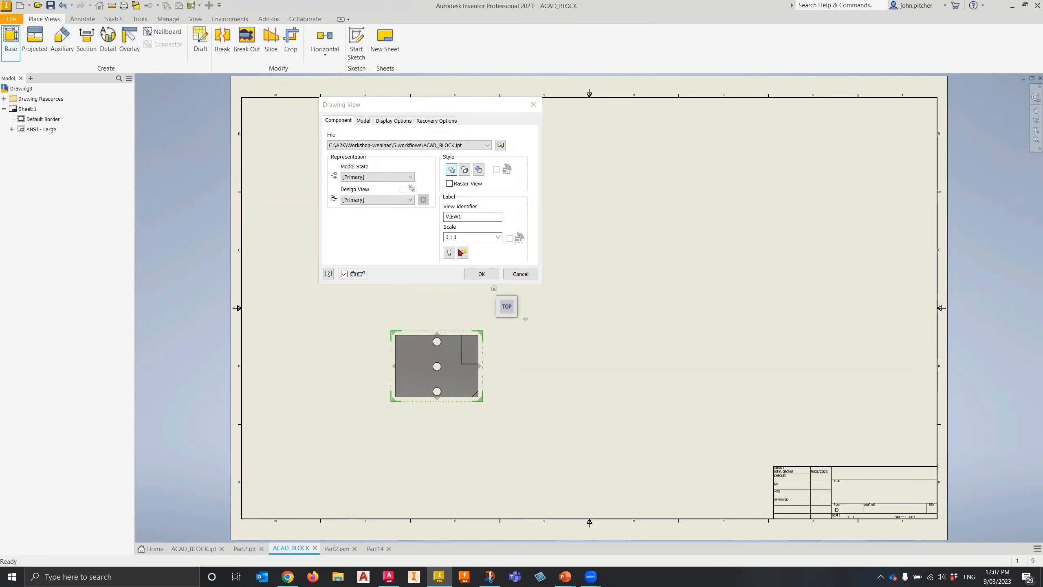
Set the base view's scale to 2:1 and clear the sheet area above it for projected views
left_click(455, 237)
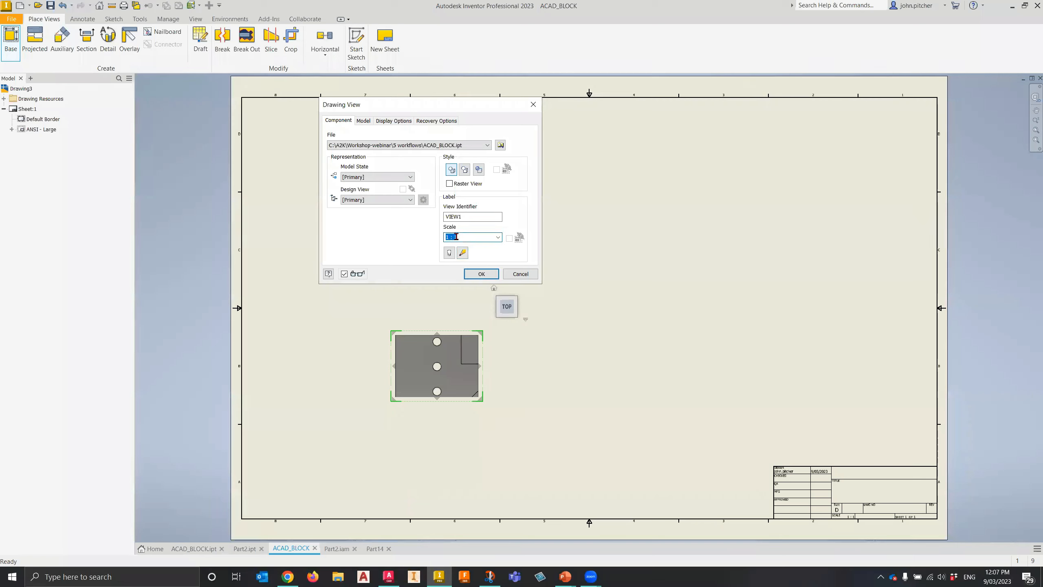
left_click(452, 237)
left_click_drag(450, 237, 447, 238)
type("2")
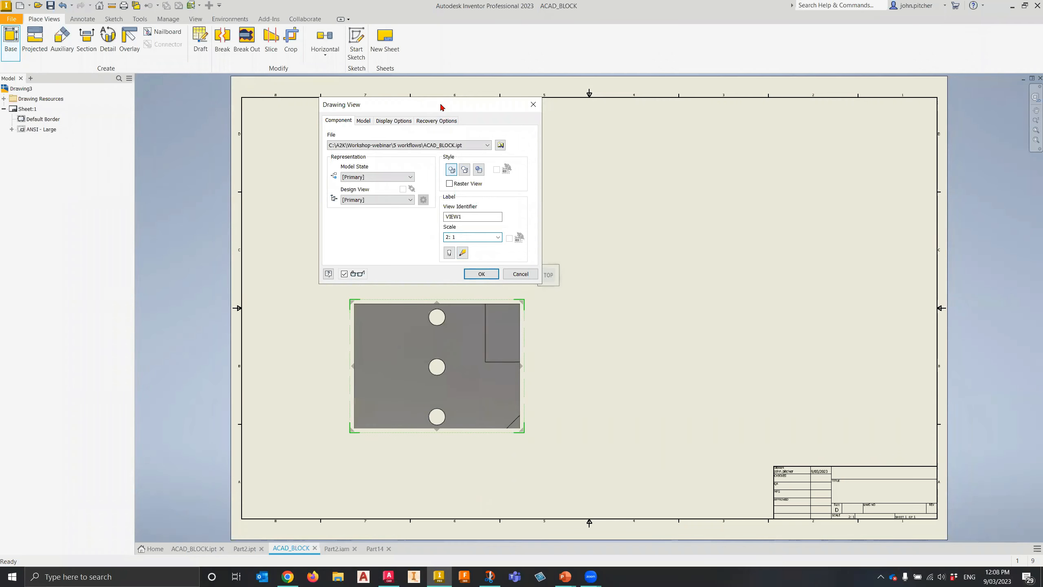
left_click_drag(440, 106, 782, 107)
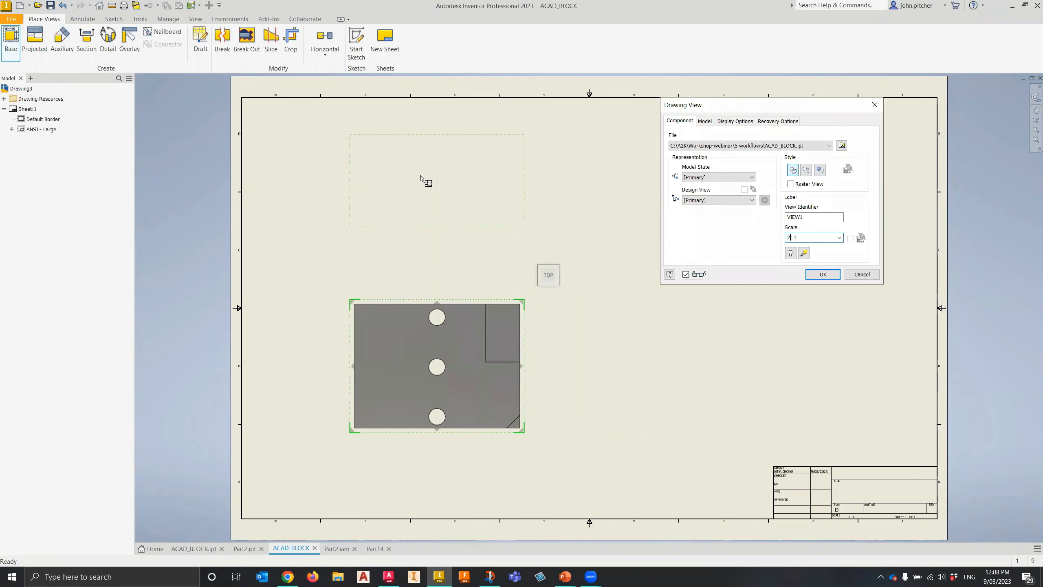
Project one view above the base view, one to its right and an isometric one diagonally, and create all the views
left_click(434, 182)
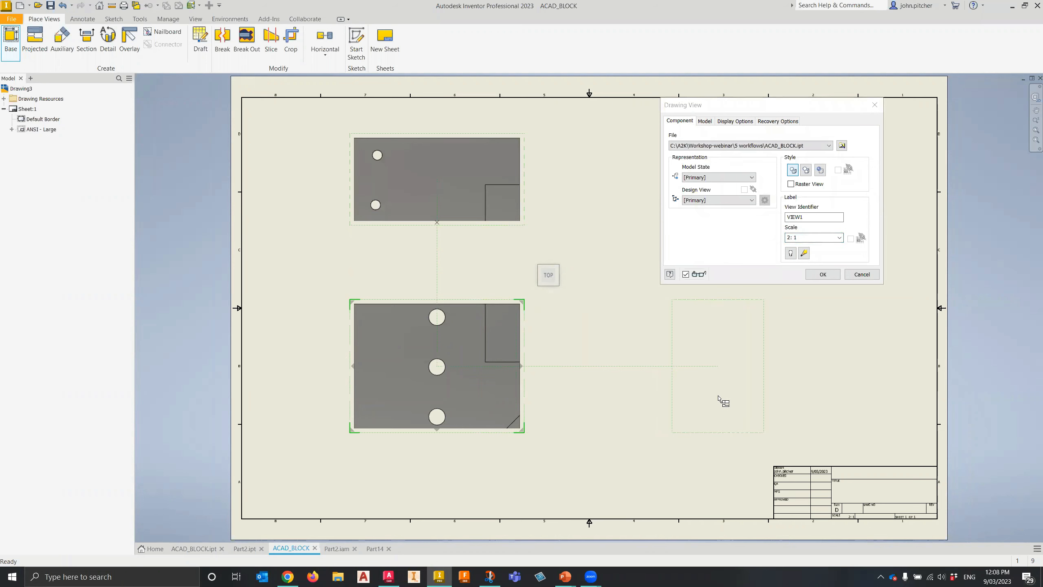
left_click(720, 396)
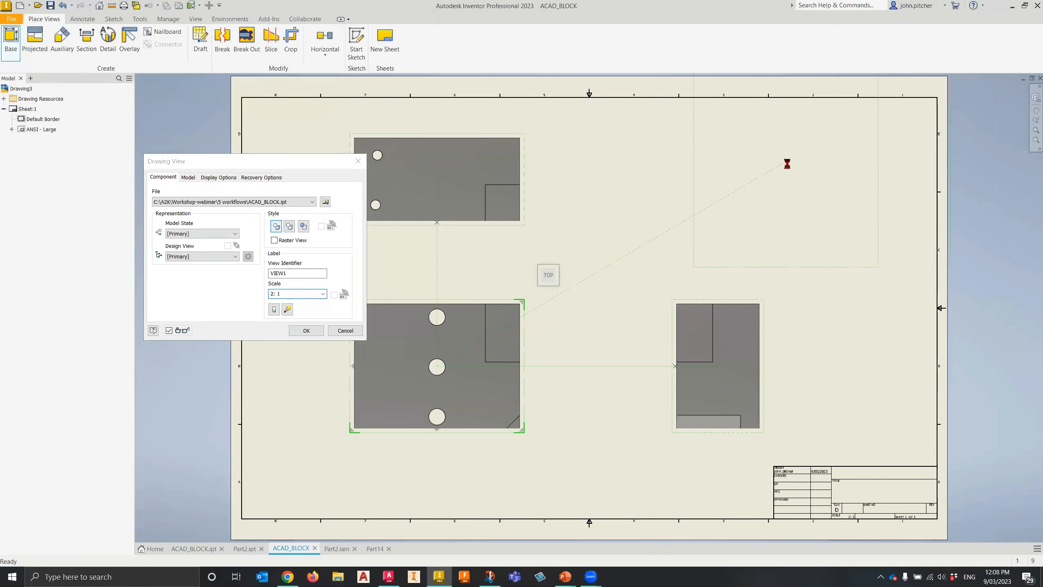
left_click(791, 160)
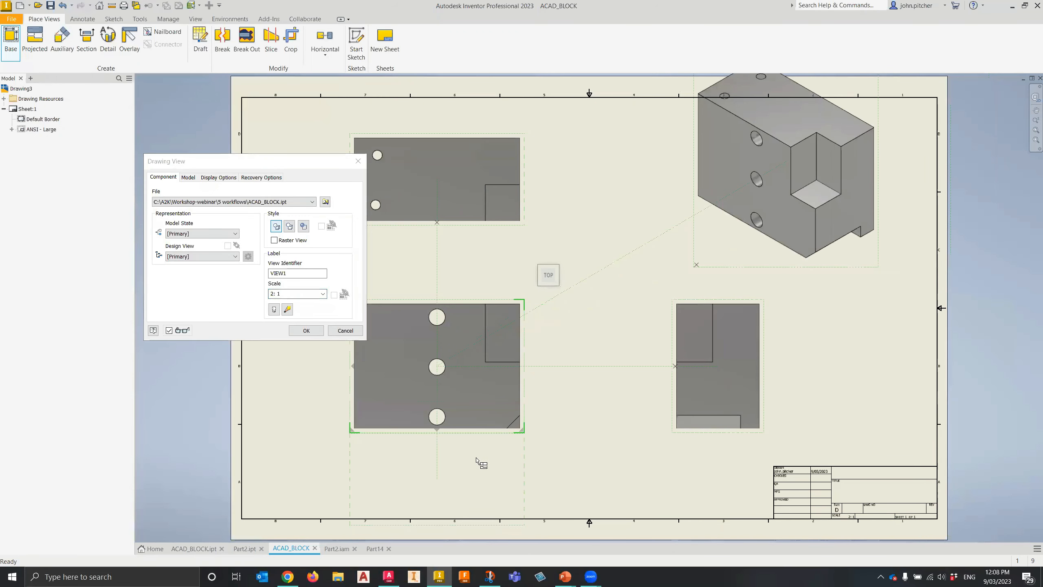
left_click(306, 330)
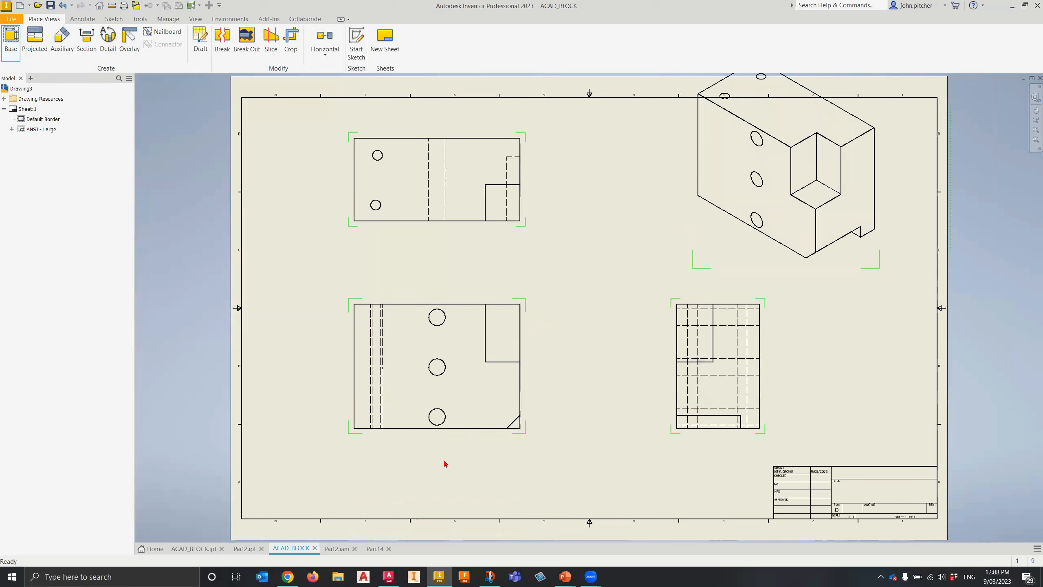
Move the base view lower on the sheet and bring the isometric view fully inside the border
left_click_drag(445, 297, 427, 332)
left_click_drag(721, 265, 741, 312)
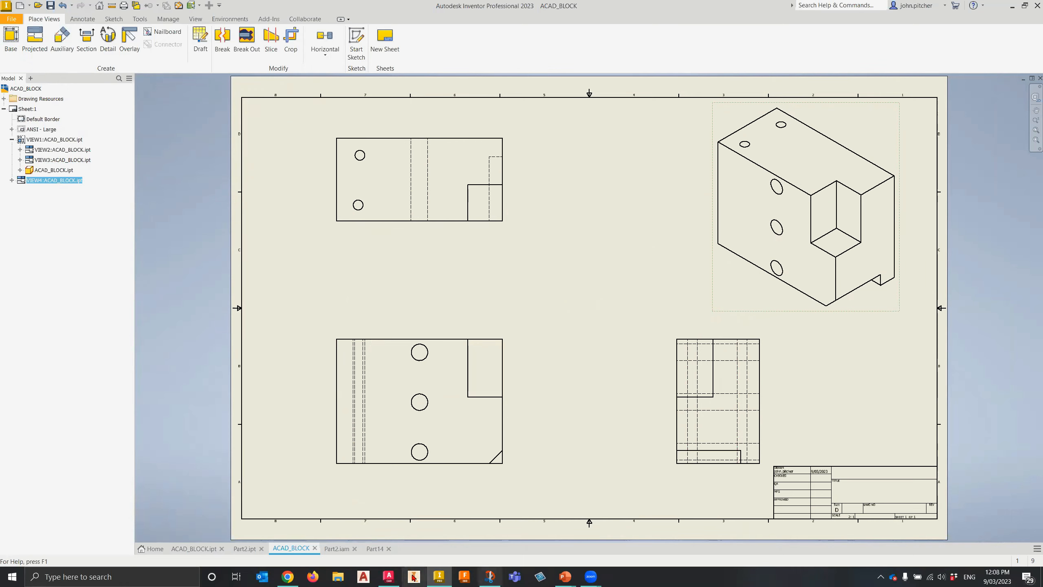
mouse_move(565, 577)
left_click(566, 534)
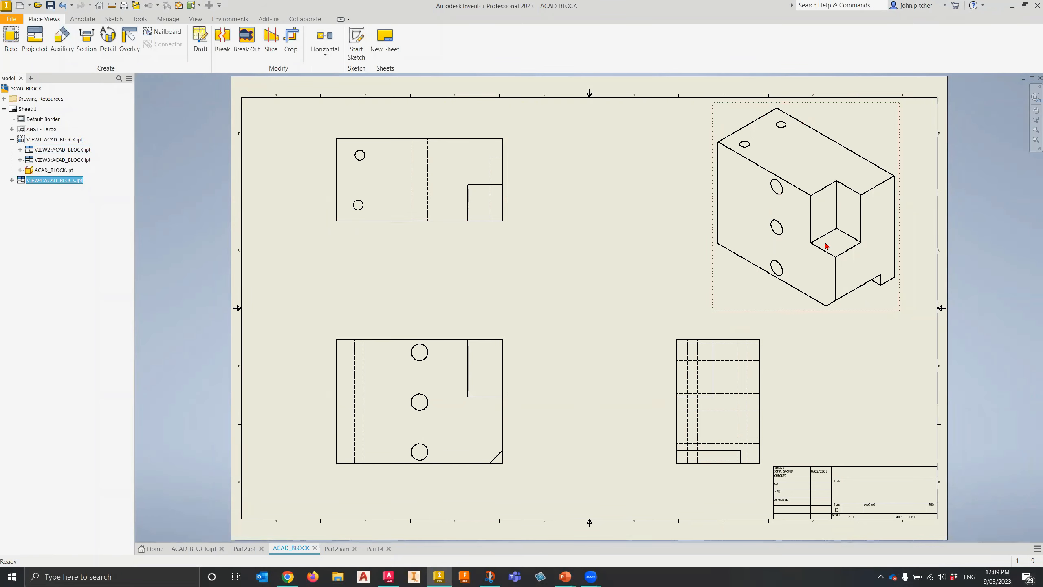
Change the isometric view's display style to shaded
double_click(785, 314)
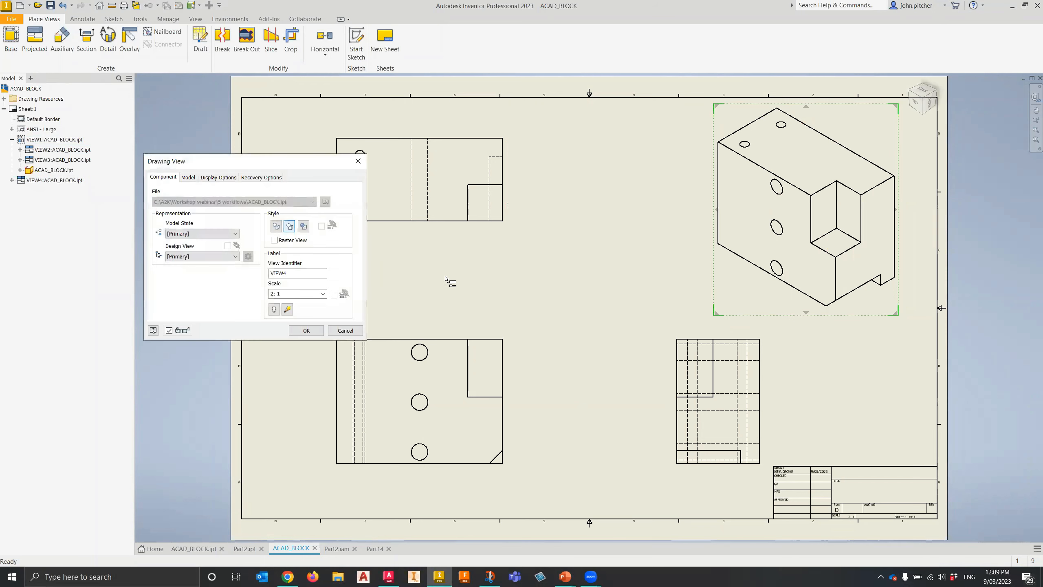
left_click(304, 226)
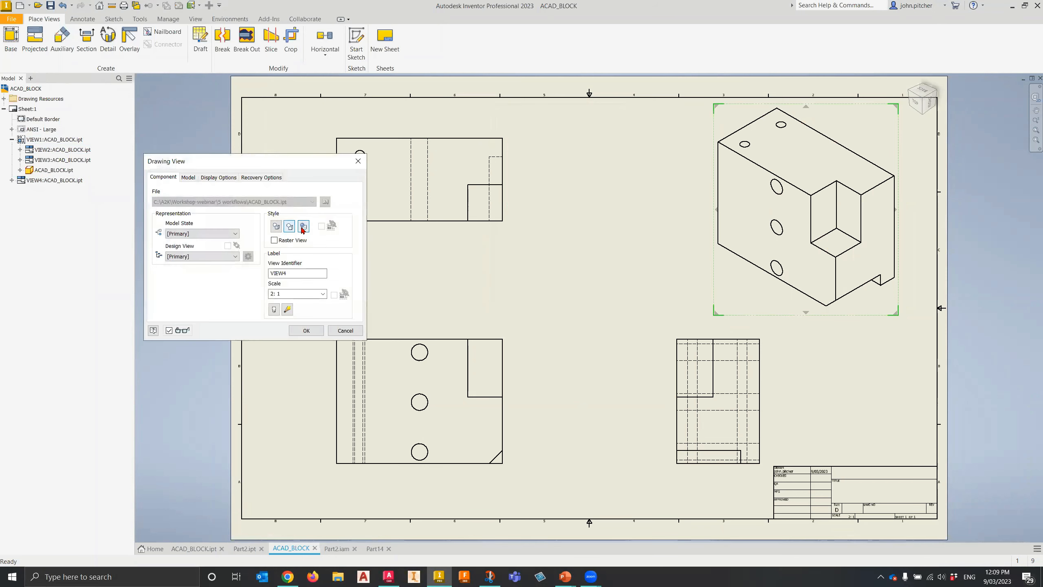
left_click(306, 330)
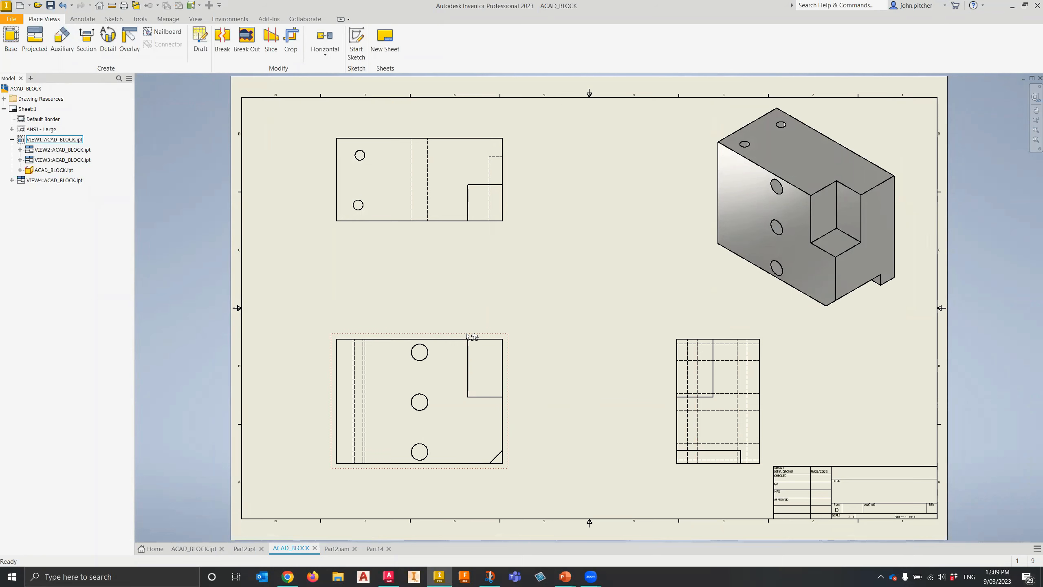
Retrieve the model's sketch and feature dimensions into the base view
left_click(91, 21)
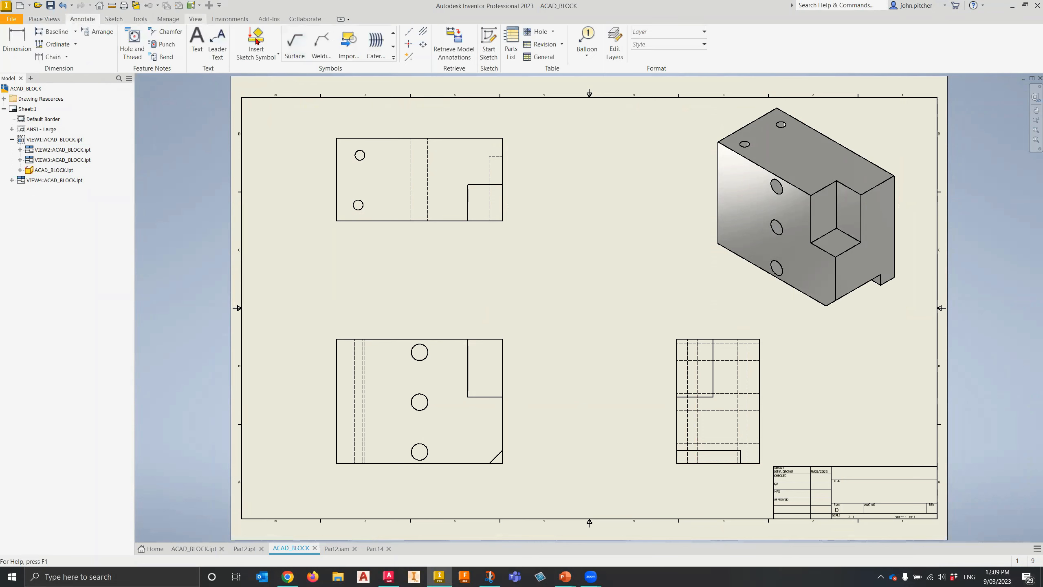
left_click(455, 48)
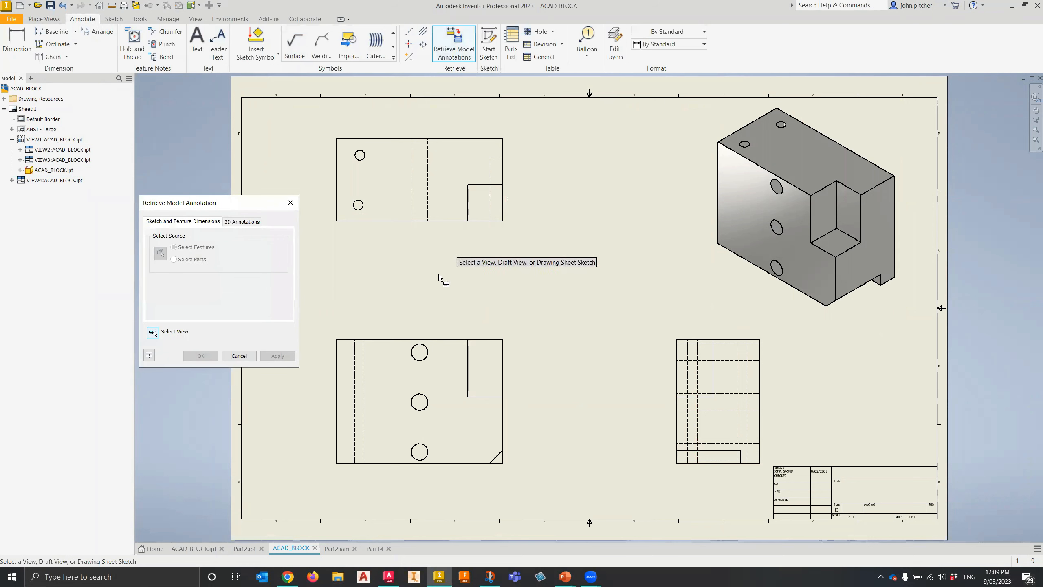
left_click(447, 332)
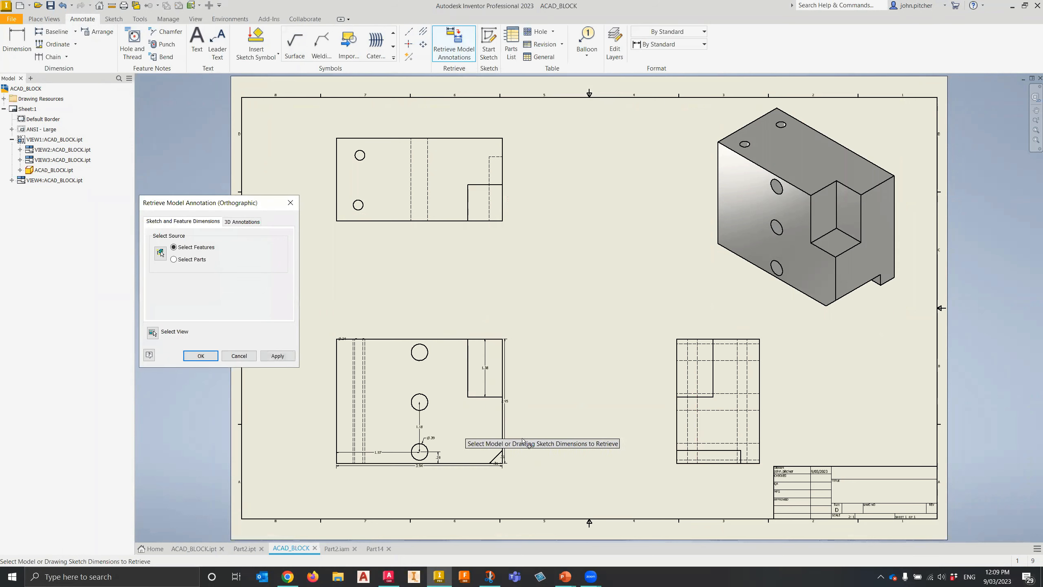
left_click(201, 356)
Set the drawing's active standard to Default Standard (ANSI-mm) in the document settings, apply it and inspect the base view's dimensions
left_click(141, 19)
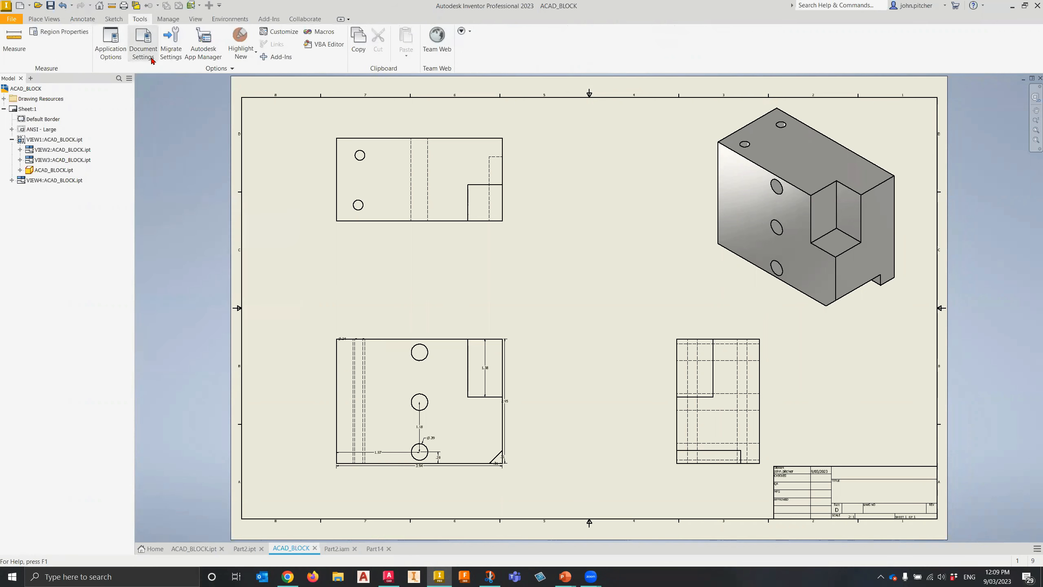
left_click(143, 52)
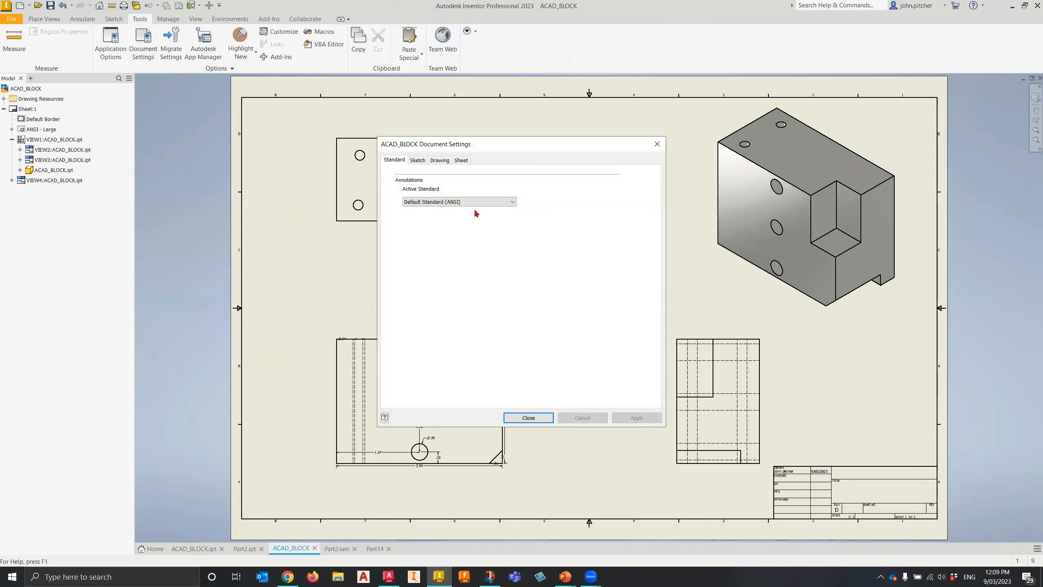
left_click(417, 160)
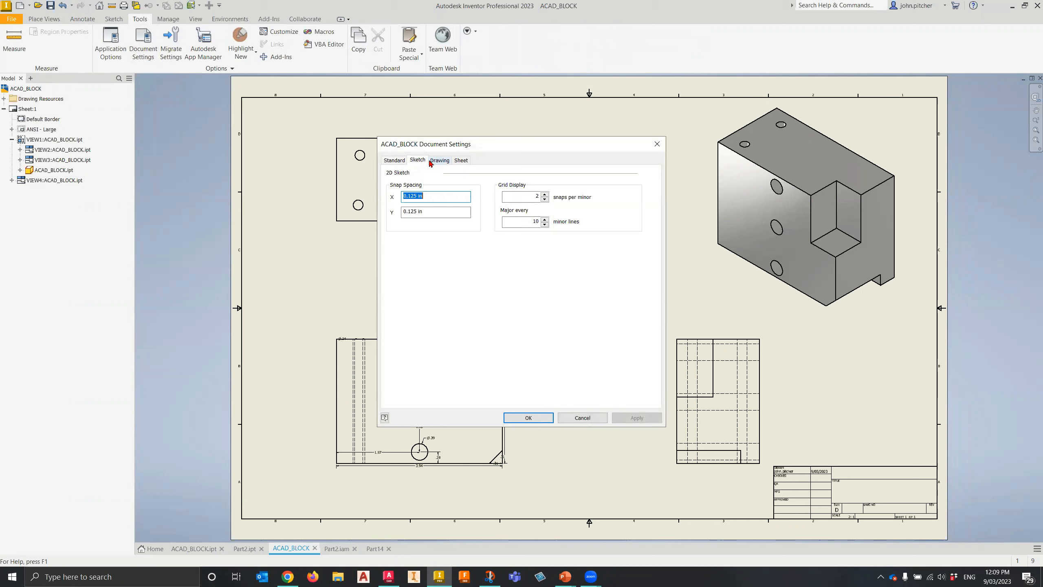
left_click(435, 160)
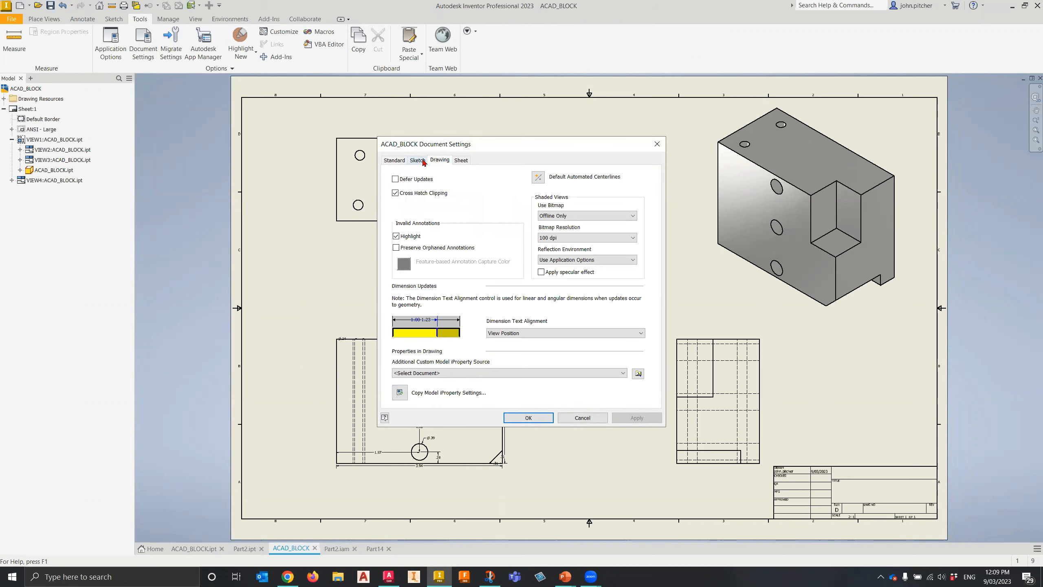
left_click(396, 160)
left_click(455, 202)
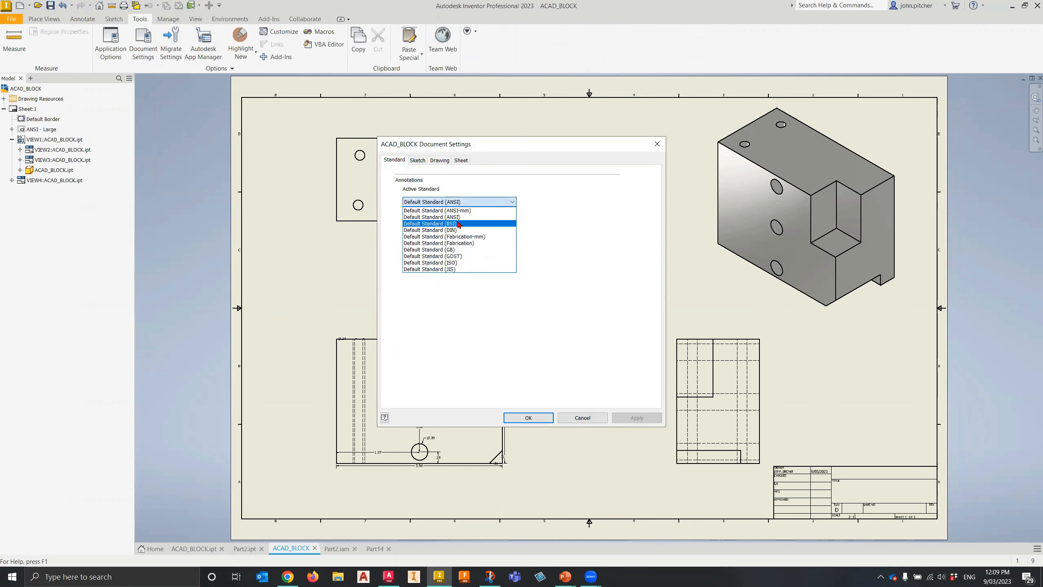
left_click(460, 210)
left_click(640, 419)
left_click(543, 419)
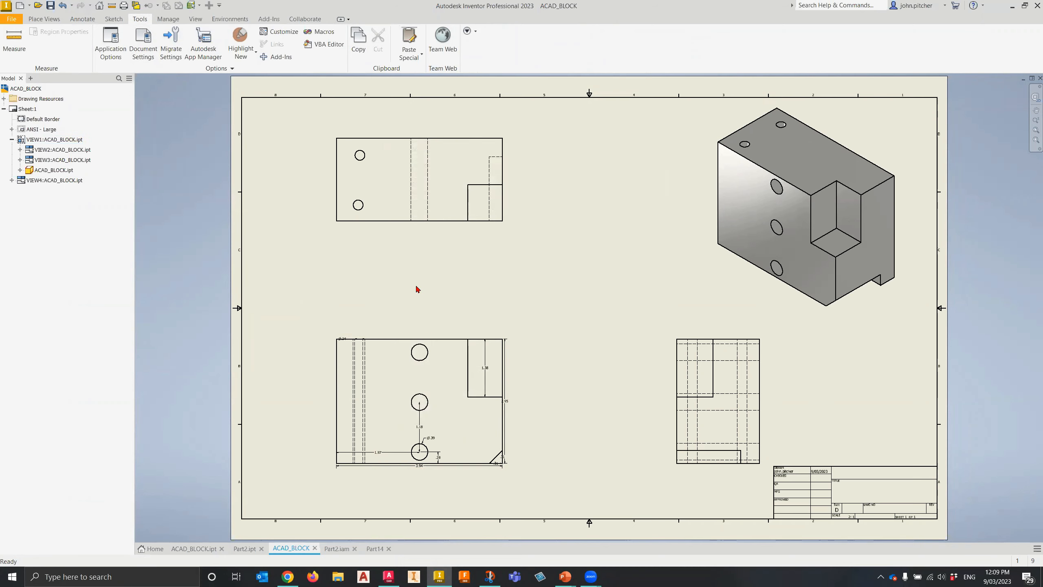
scroll(471, 334, "up", 5)
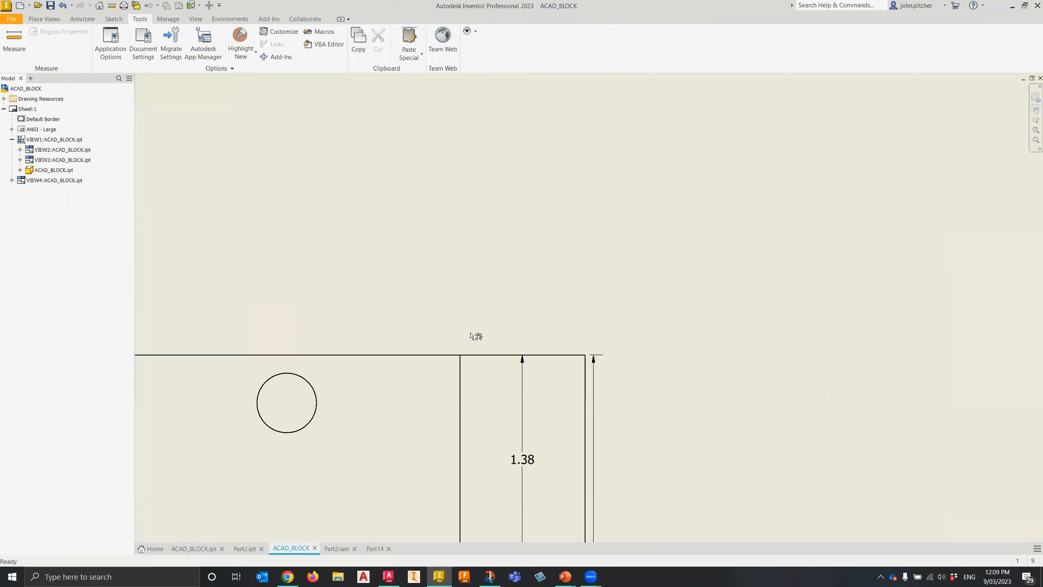
scroll(471, 335, "down", 4)
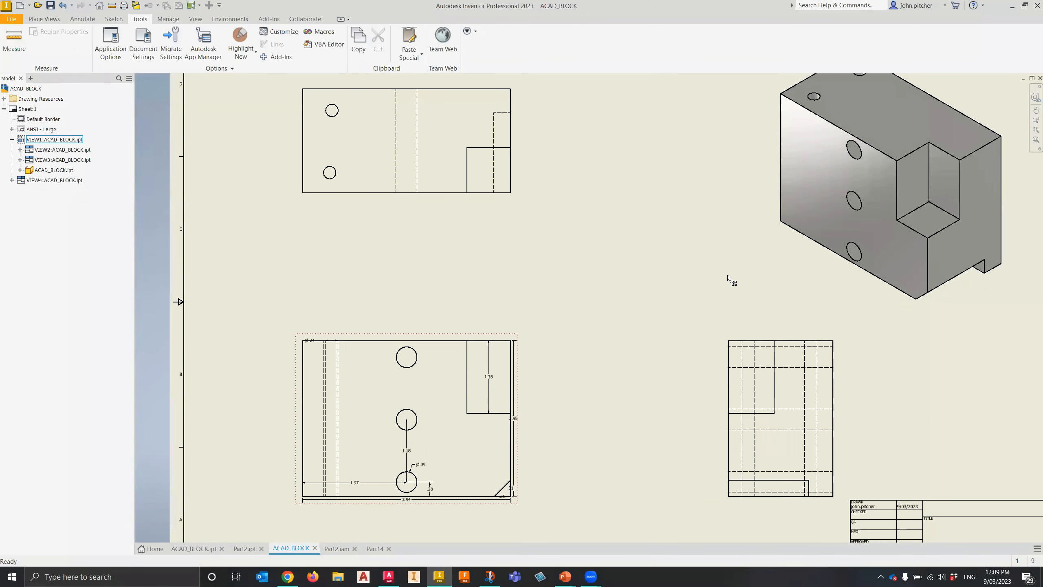
Arrange the base view's retrieved dimensions around its outline and inspect the result up close
left_click(90, 20)
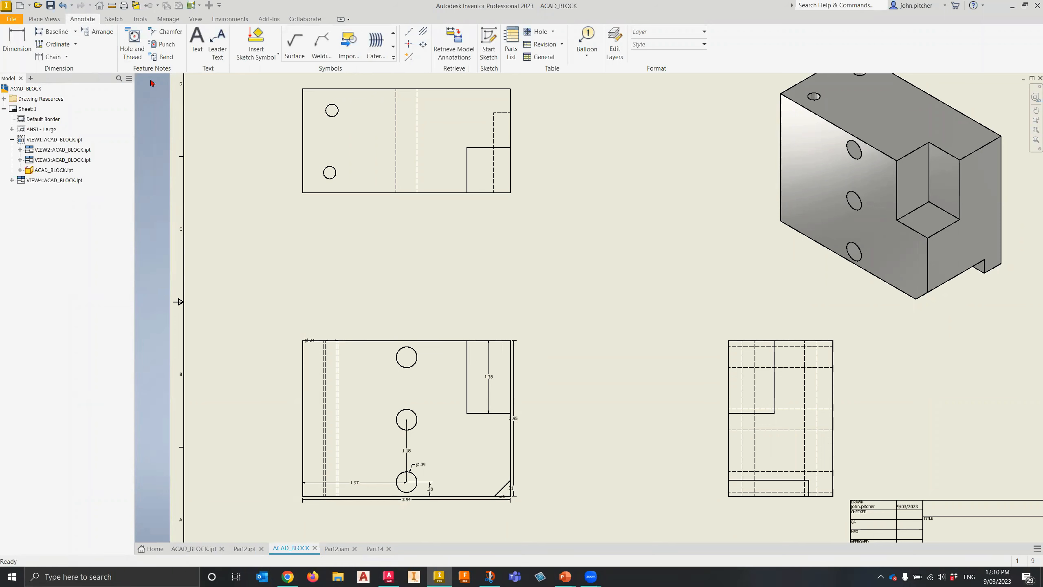
left_click(103, 39)
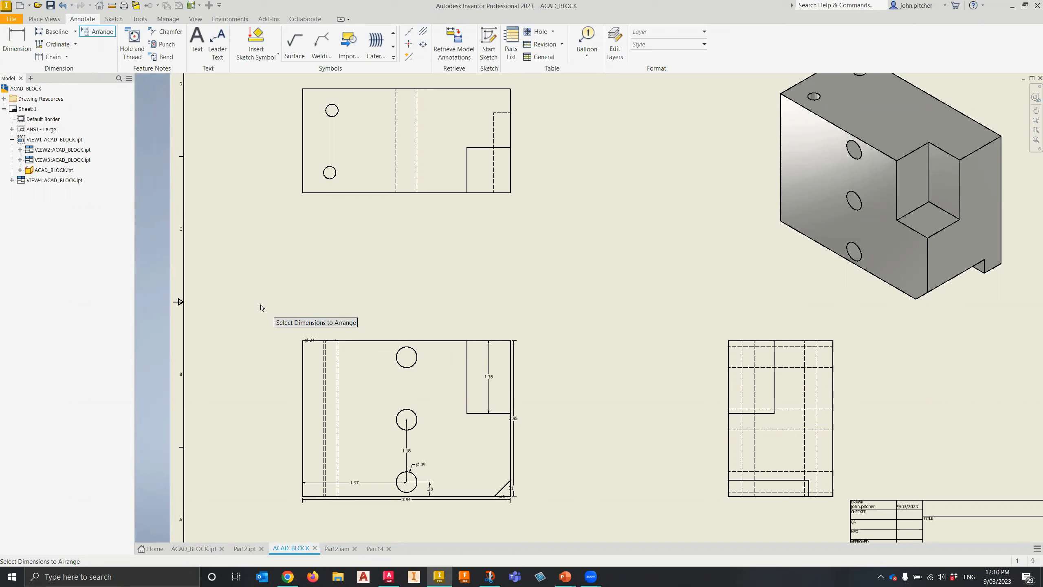
left_click_drag(282, 320, 554, 502)
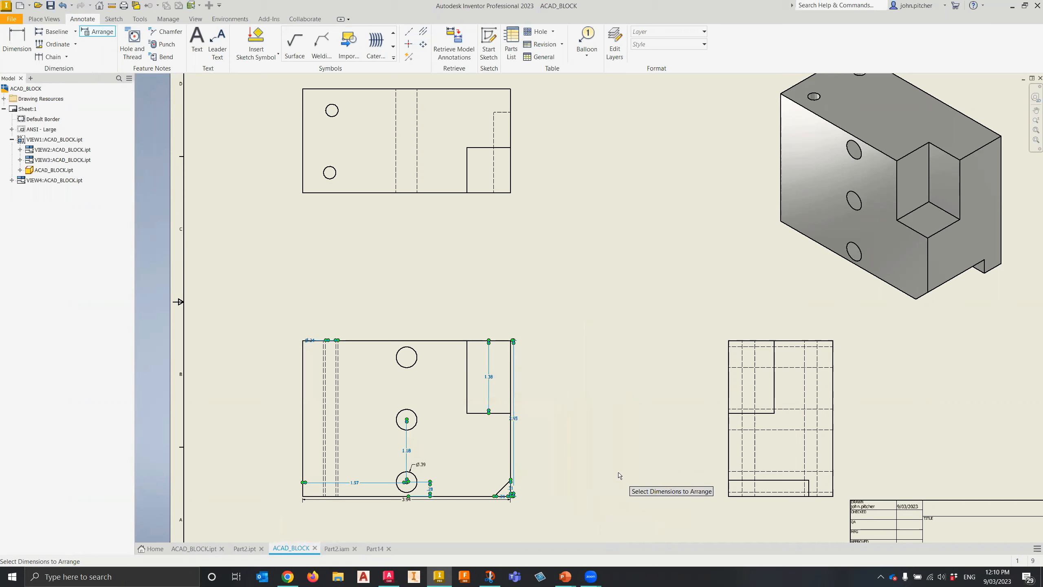
key("Return")
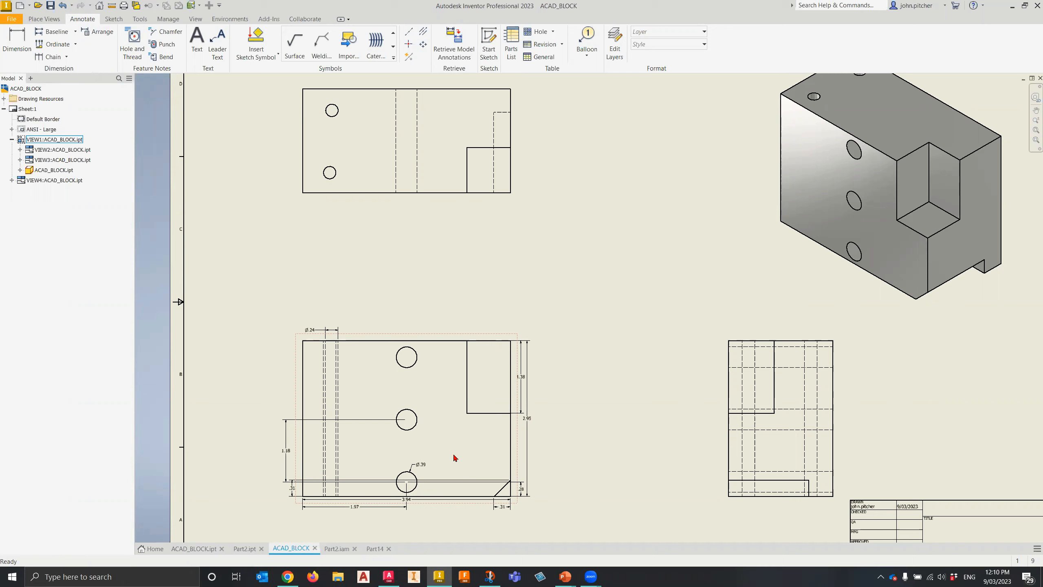
mouse_move(479, 433)
middle_mouse_down()
mouse_move(537, 359)
mouse_move(503, 376)
middle_mouse_up()
scroll(448, 411, "up", 5)
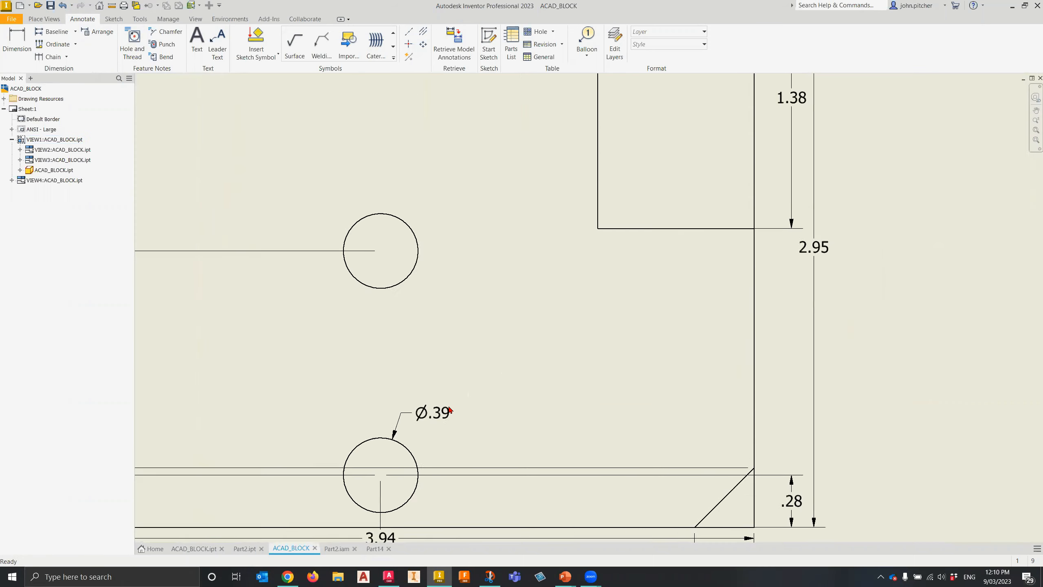
scroll(450, 409, "down", 3)
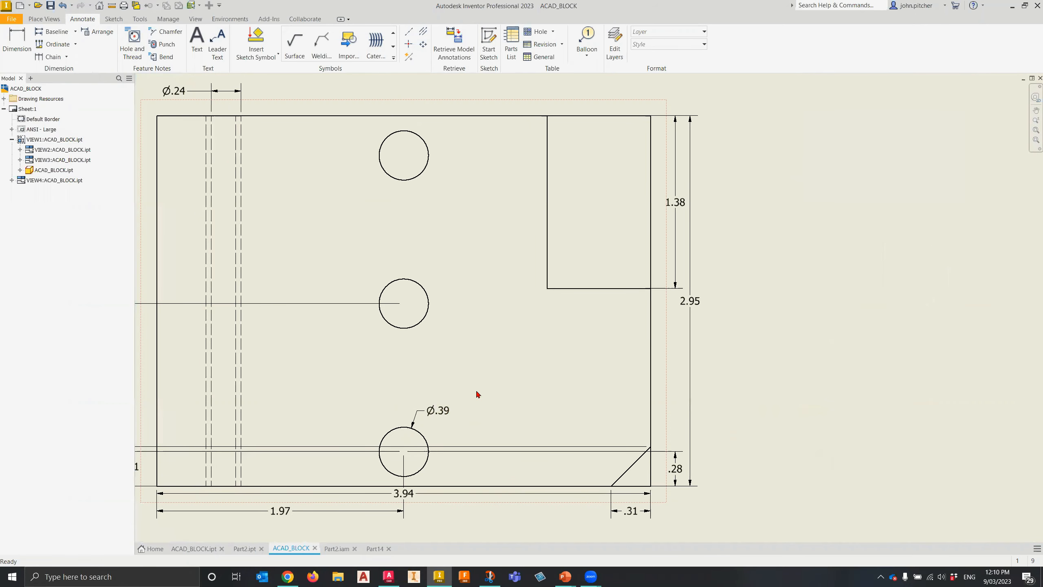
scroll(511, 420, "down", 5)
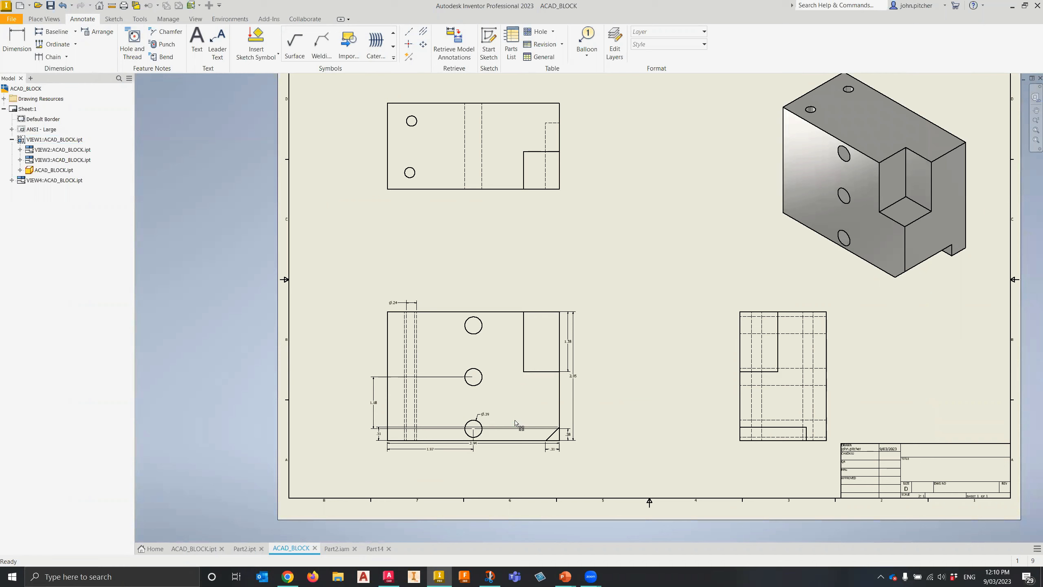
left_click(496, 420)
left_click(486, 416)
double_click(486, 417)
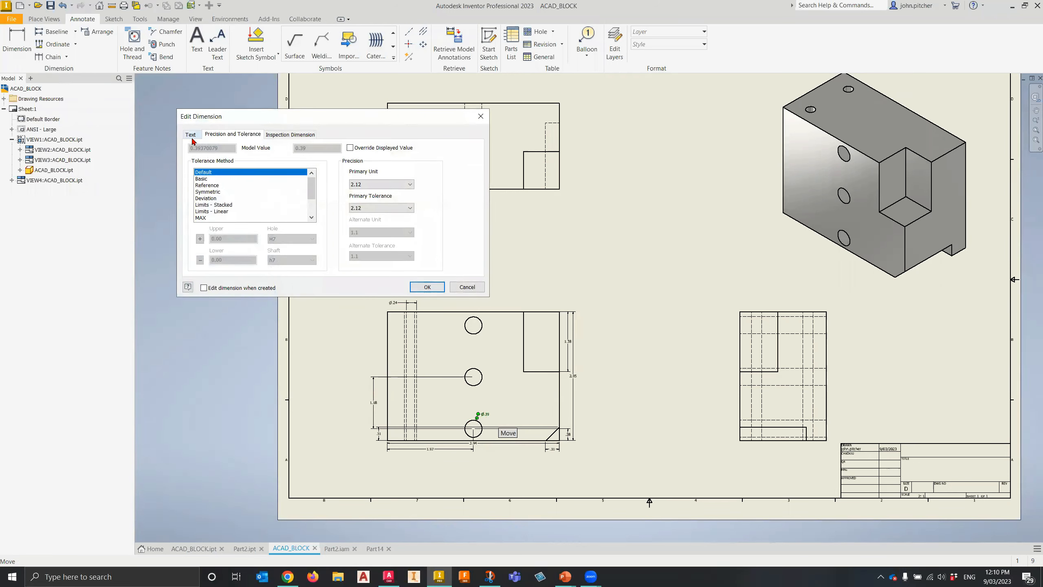
left_click(467, 287)
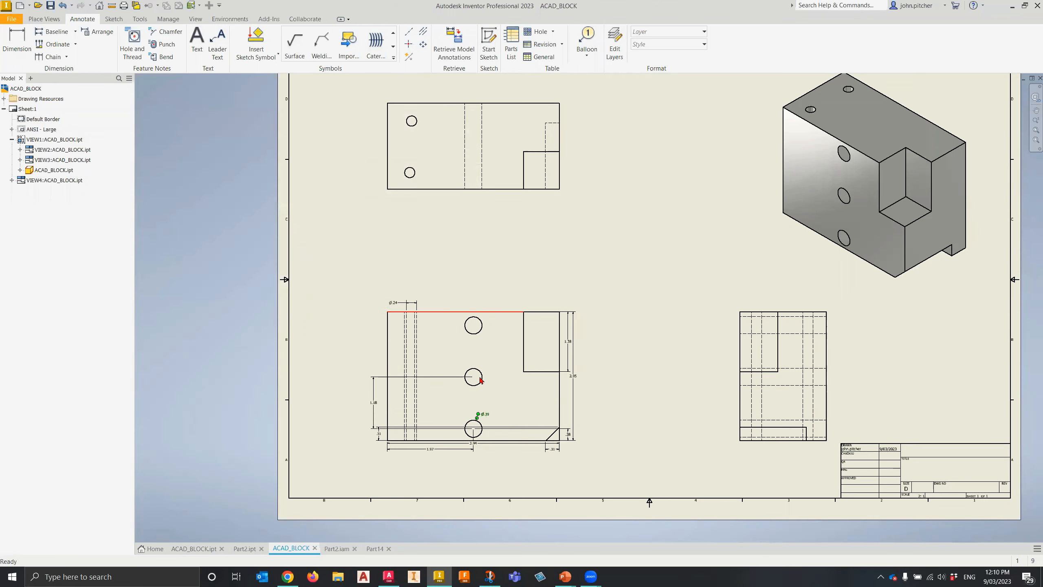
Set the model dimension for the base view's lowest centre hole diameter to 6 mm from within the drawing
right_click(488, 416)
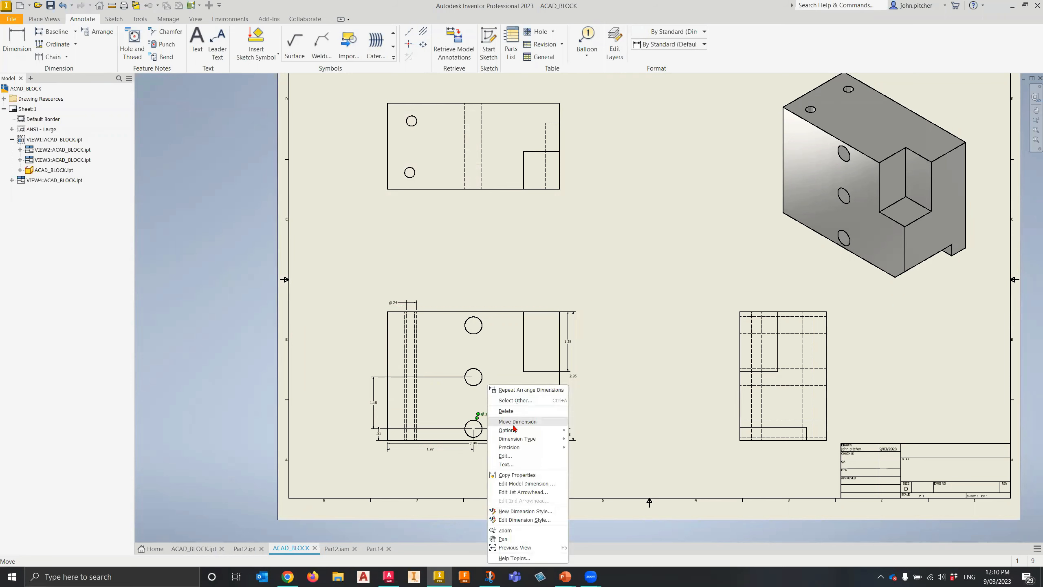
left_click(521, 484)
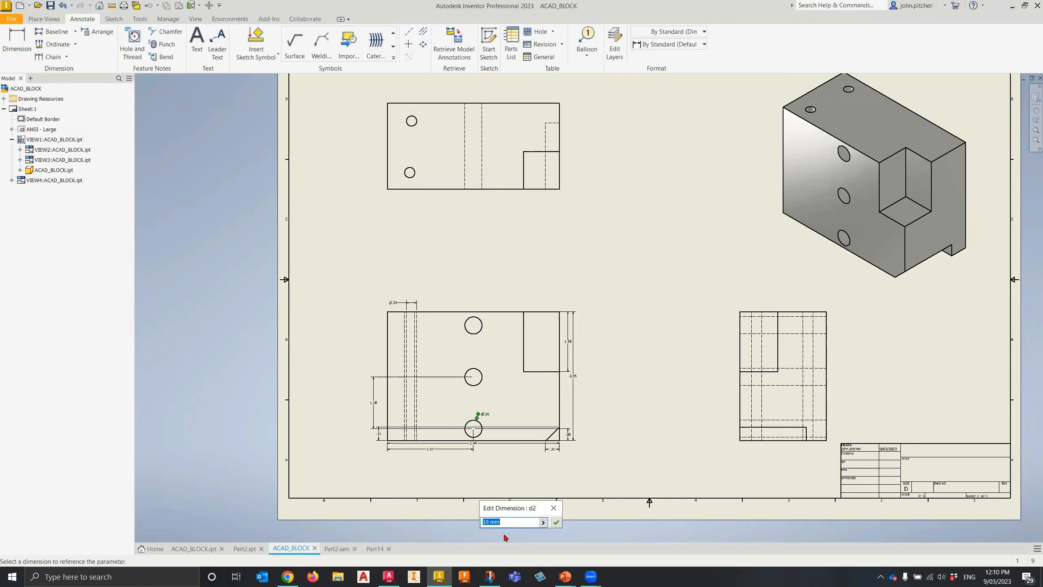
type("6")
left_click(556, 522)
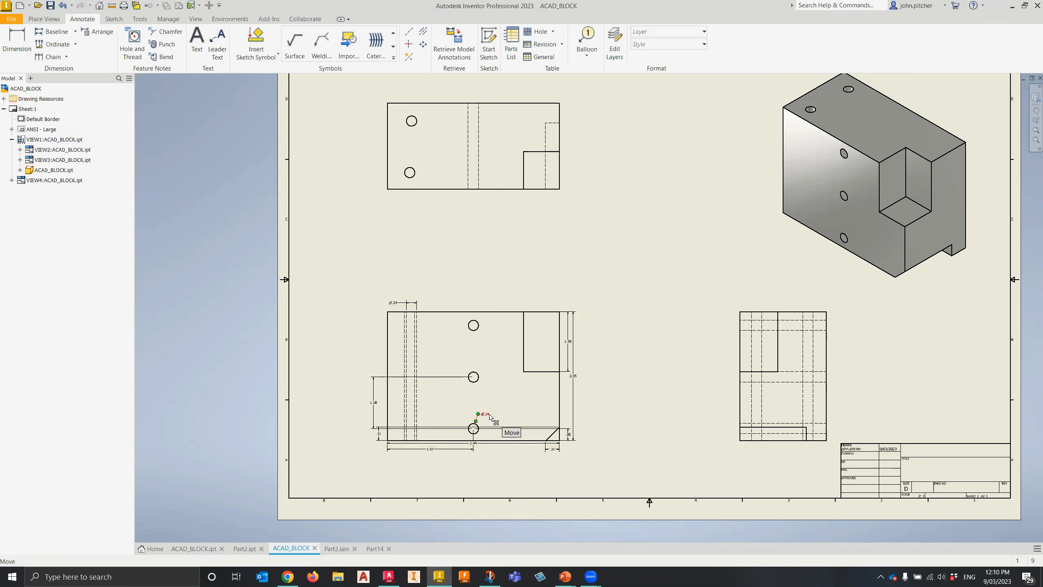
left_click(475, 423)
mouse_move(486, 435)
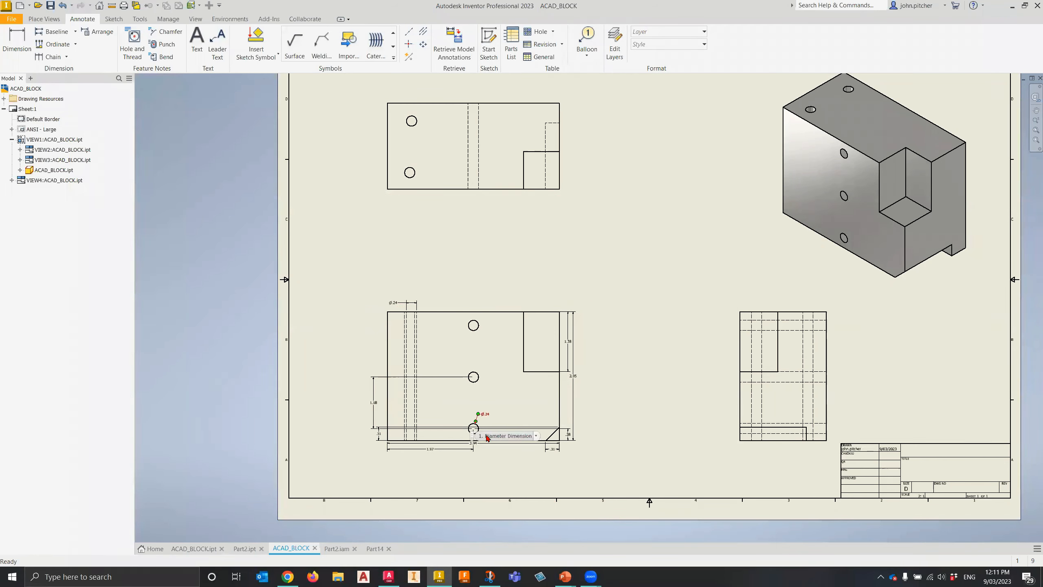
key("Escape")
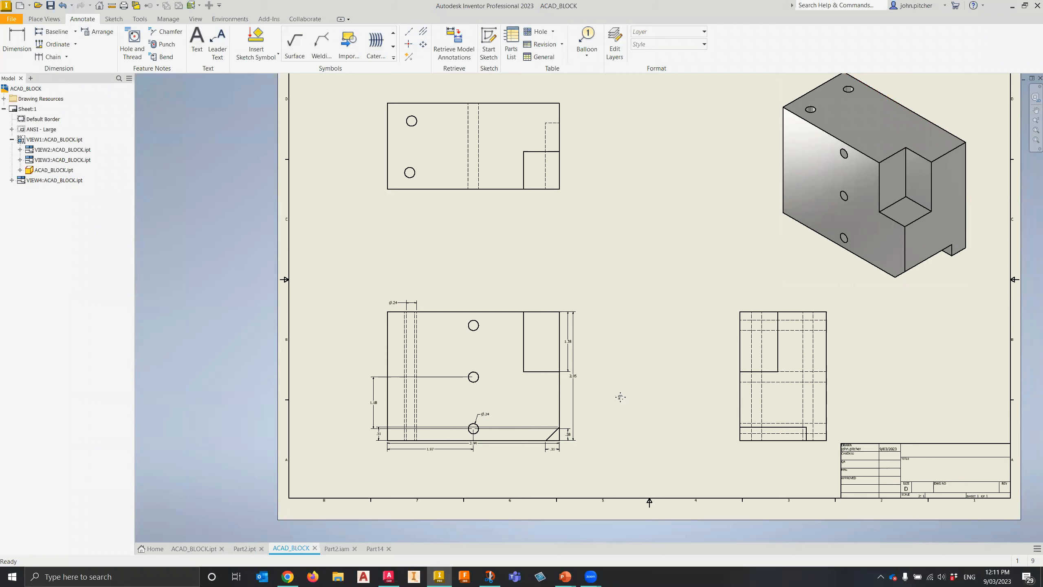
Check the holes in the ACAD_BLOCK.ipt part model, then return to the ACAD_BLOCK drawing
middle_click_drag(645, 385, 608, 410)
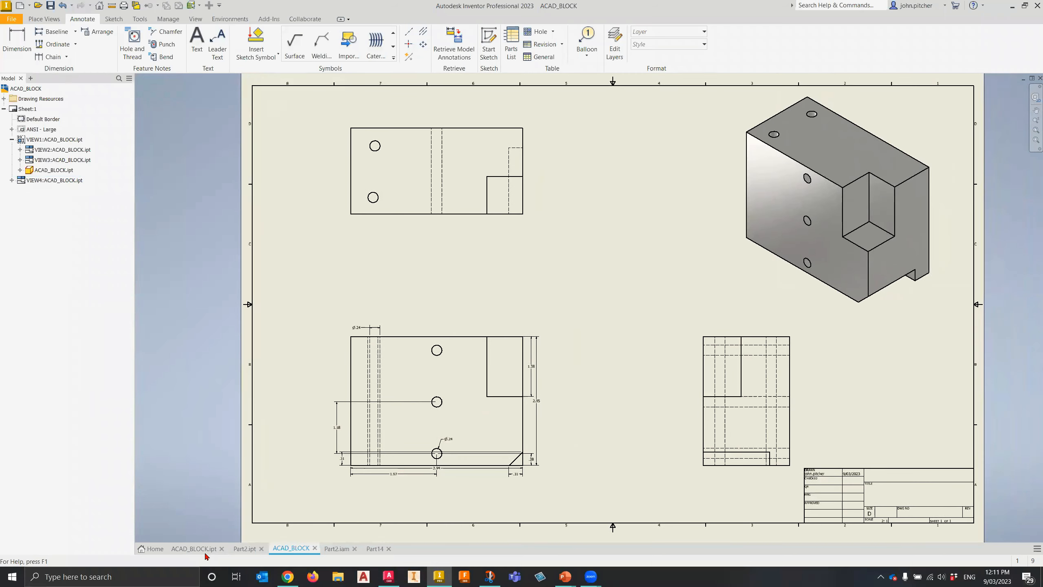
left_click(193, 548)
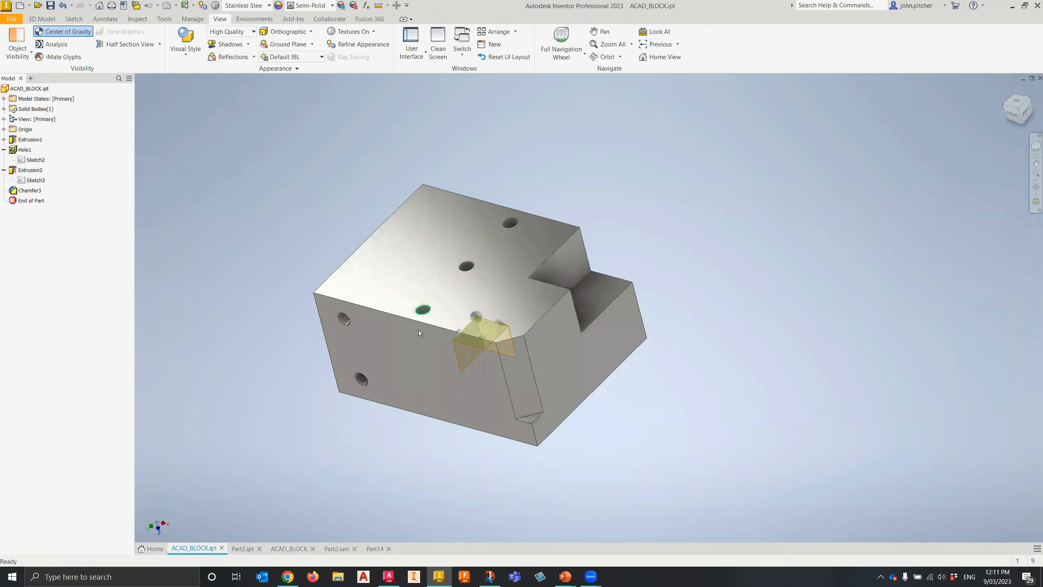
left_click(289, 549)
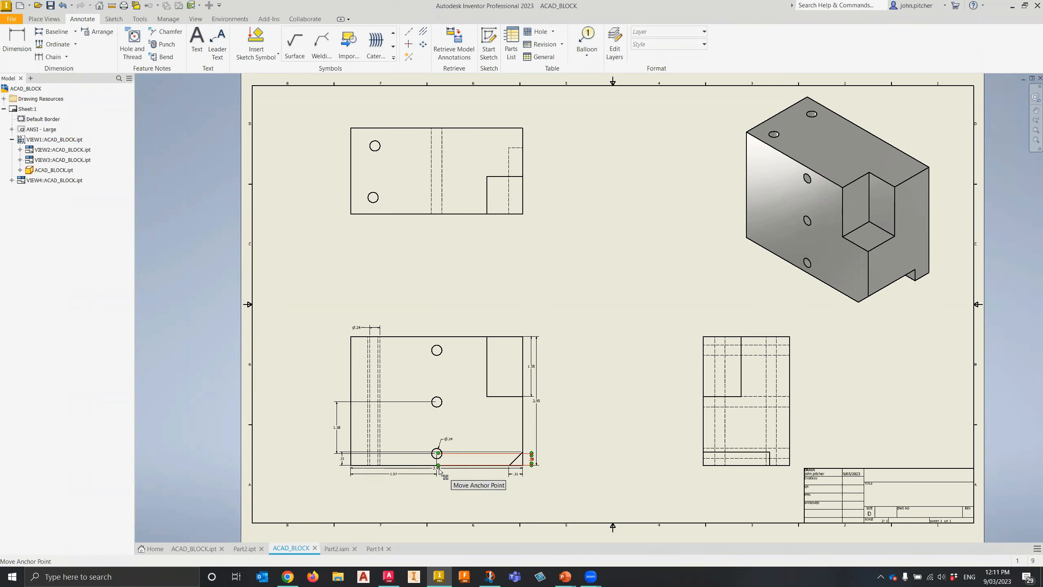
Move the base view's overall width dimension further below the outline and place the hole diameter's leader text outside the view
left_click_drag(443, 474, 446, 489)
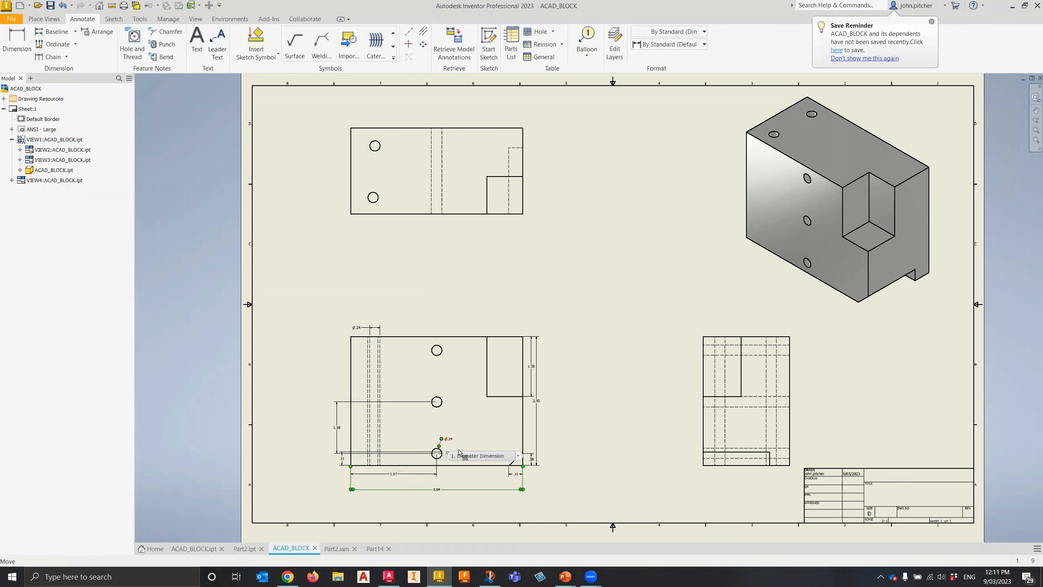
left_click_drag(448, 441, 464, 490)
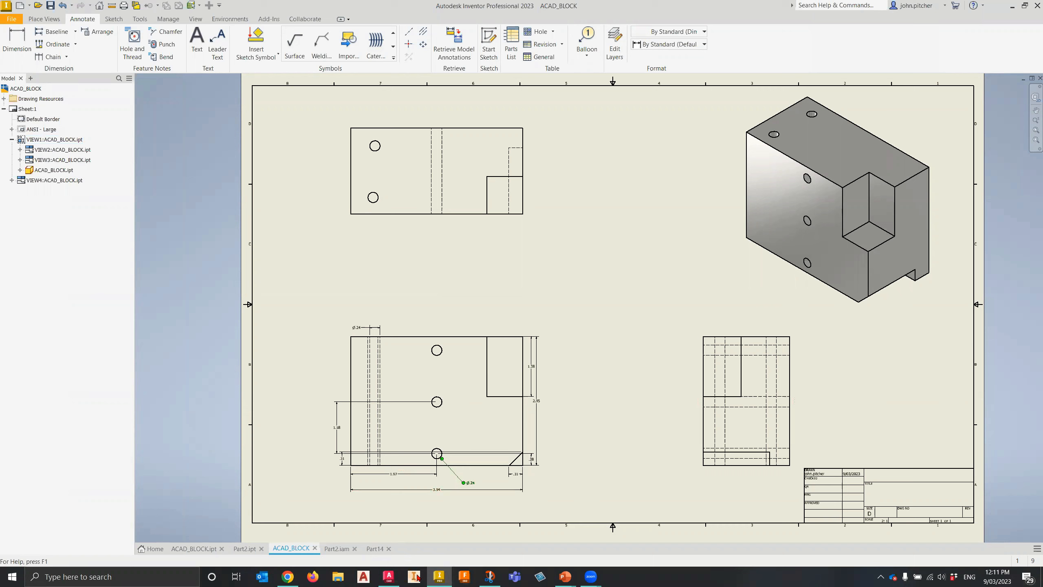
Switch to AutoCAD to view the Layout A.dwg linkage drawing, then preview the open presentation windows
mouse_move(393, 577)
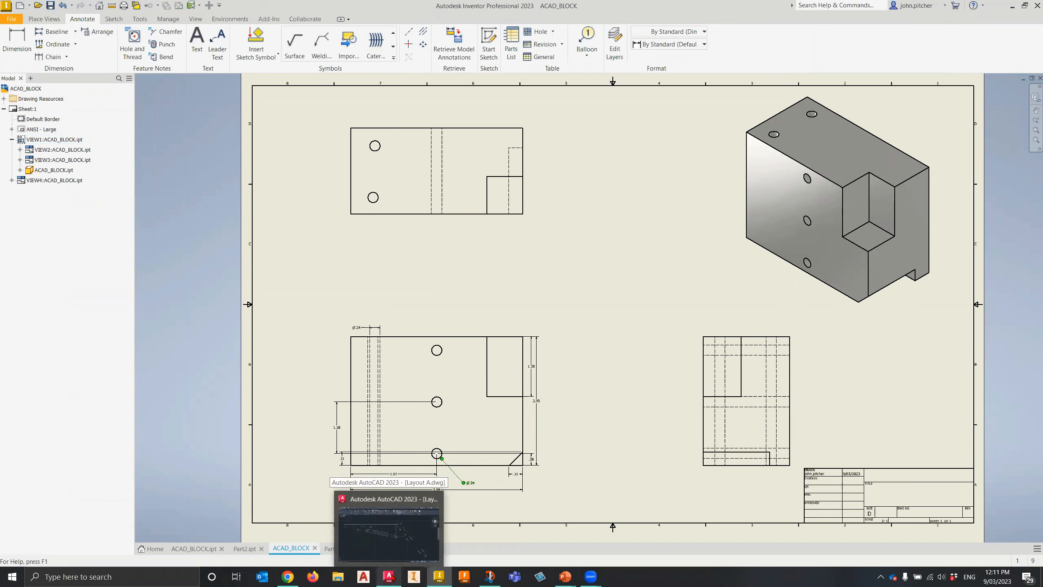
left_click(392, 577)
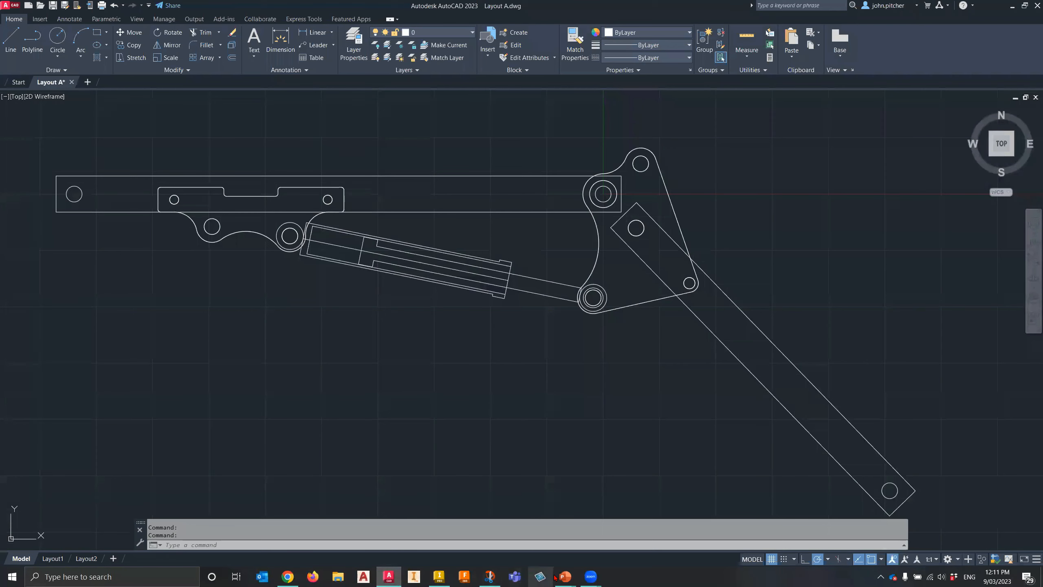
mouse_move(548, 575)
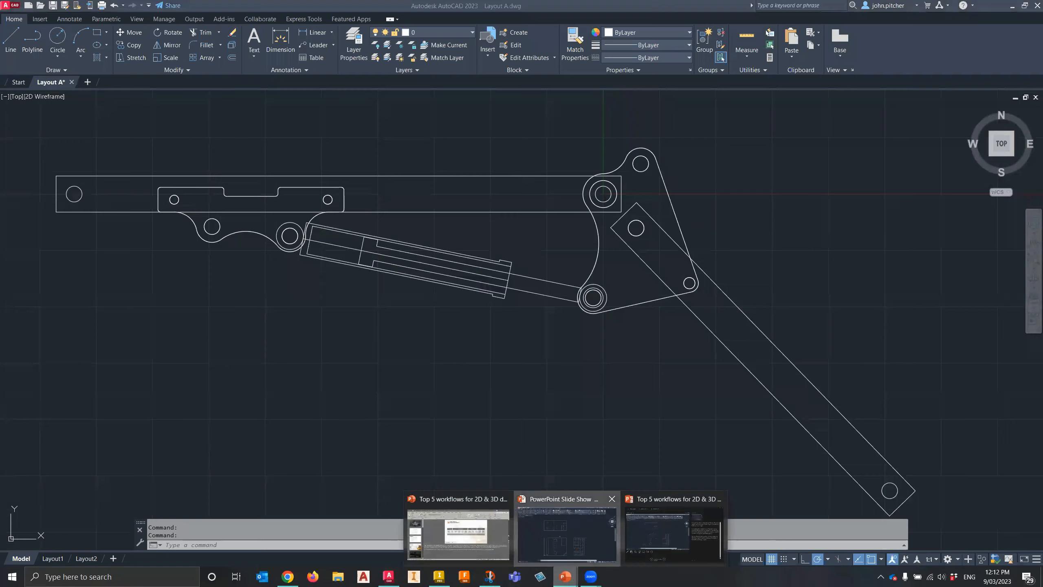
left_click(552, 536)
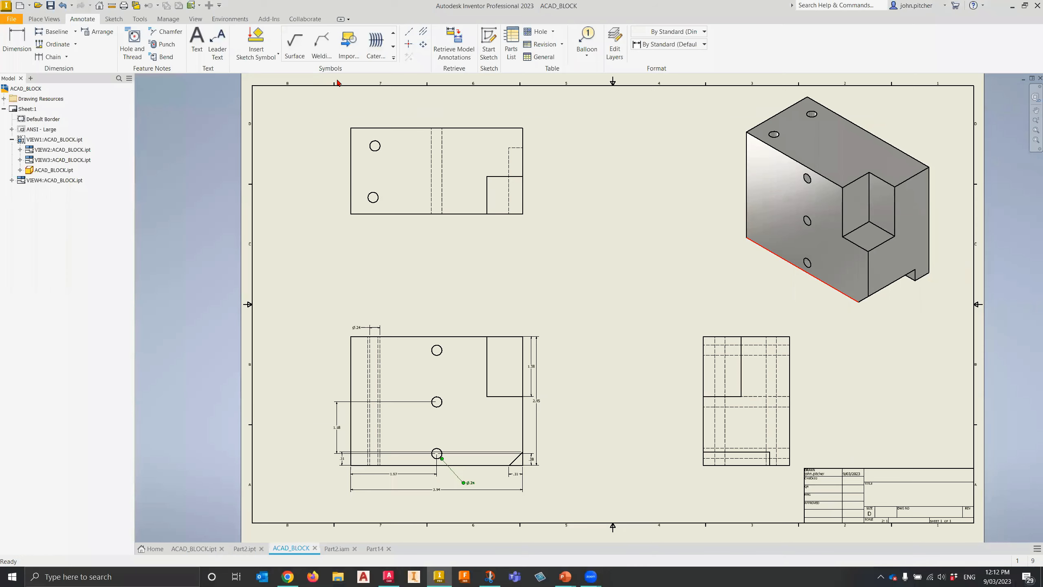
left_click(38, 6)
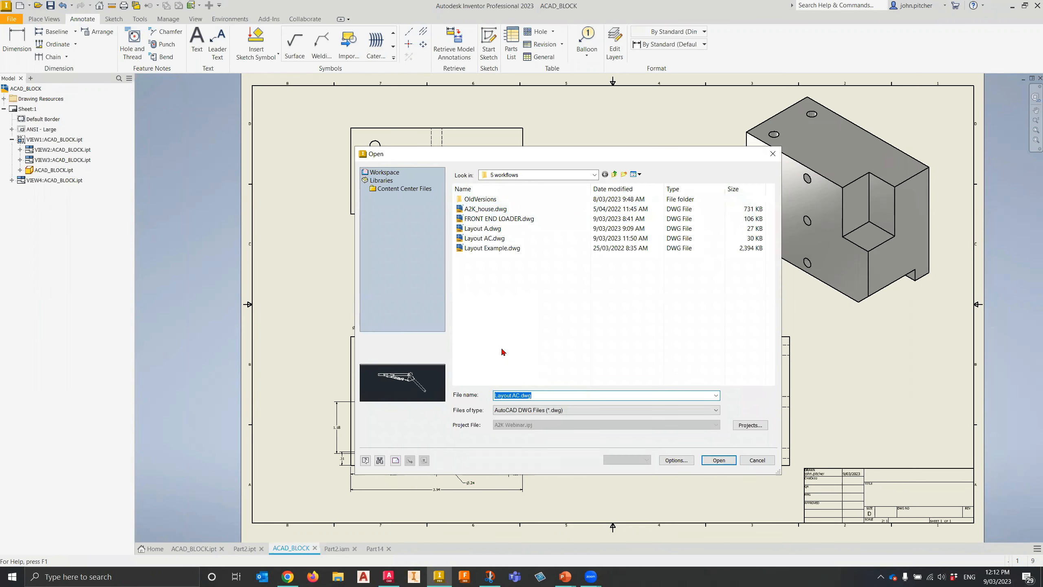
left_click(149, 549)
left_click(767, 461)
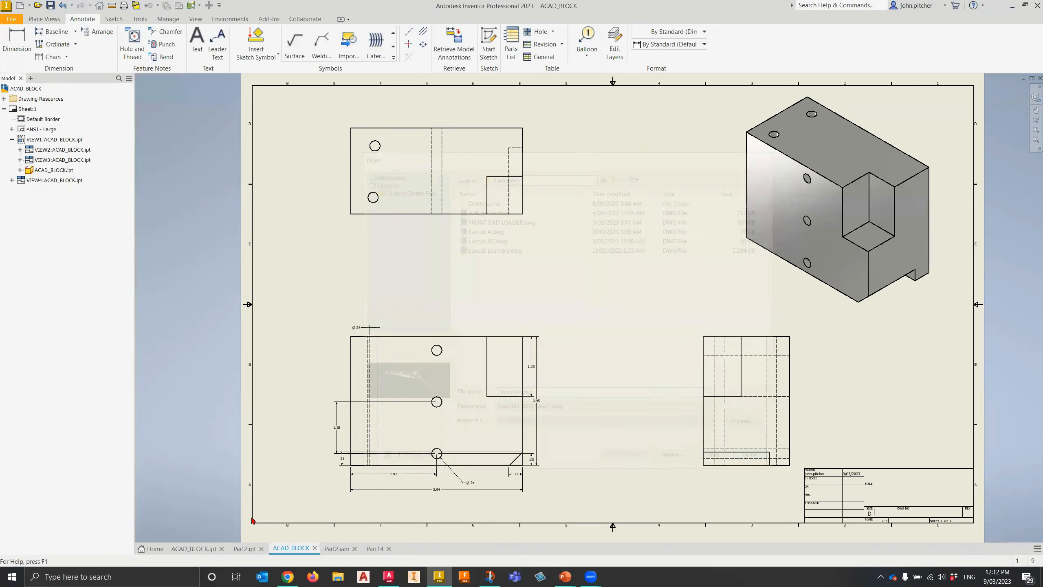
left_click(149, 548)
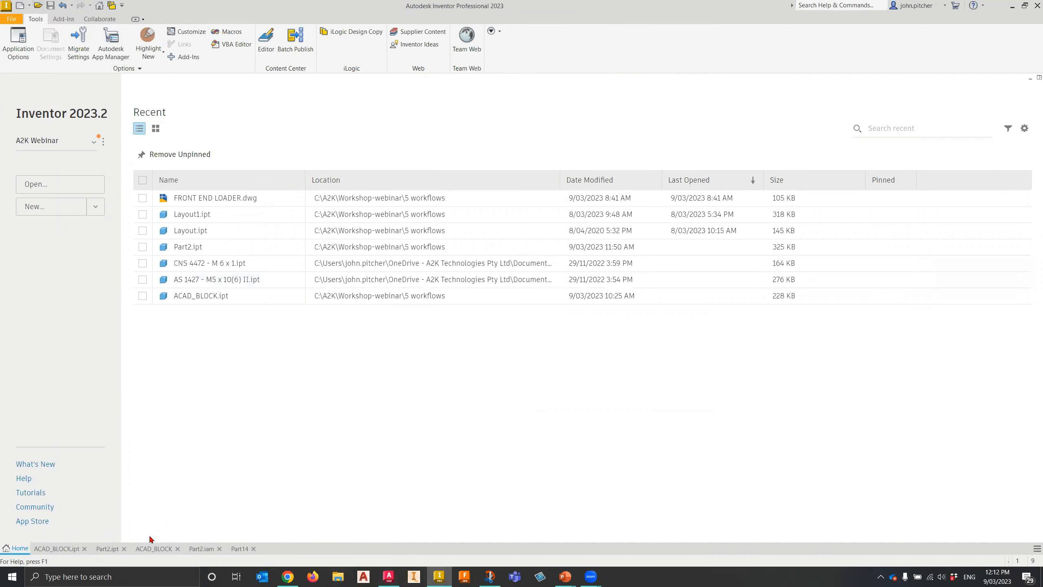
left_click(152, 552)
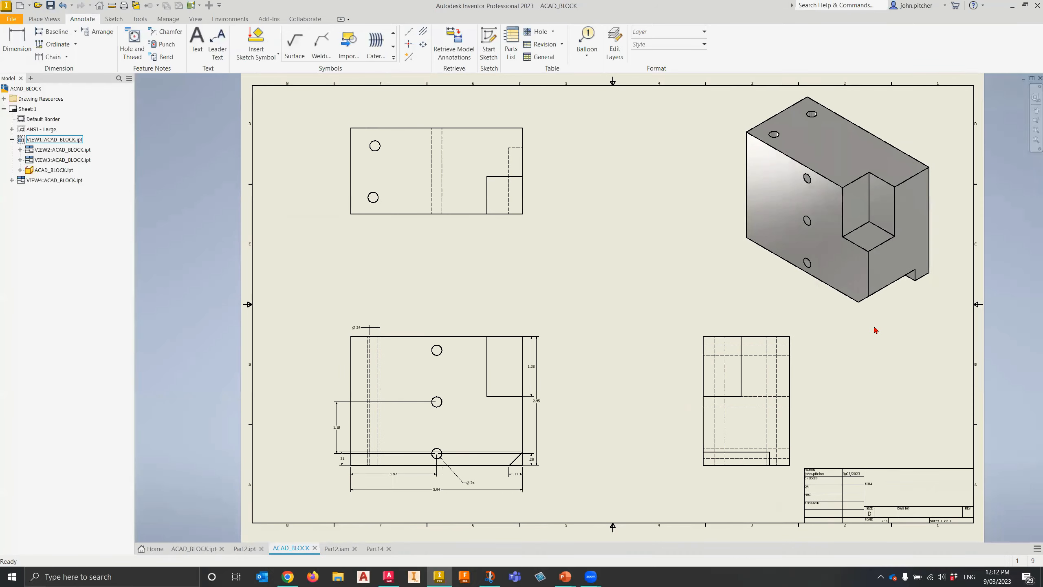
Examine the side view and title block up close, then the whole drawing sheet
scroll(843, 495, "up", 4)
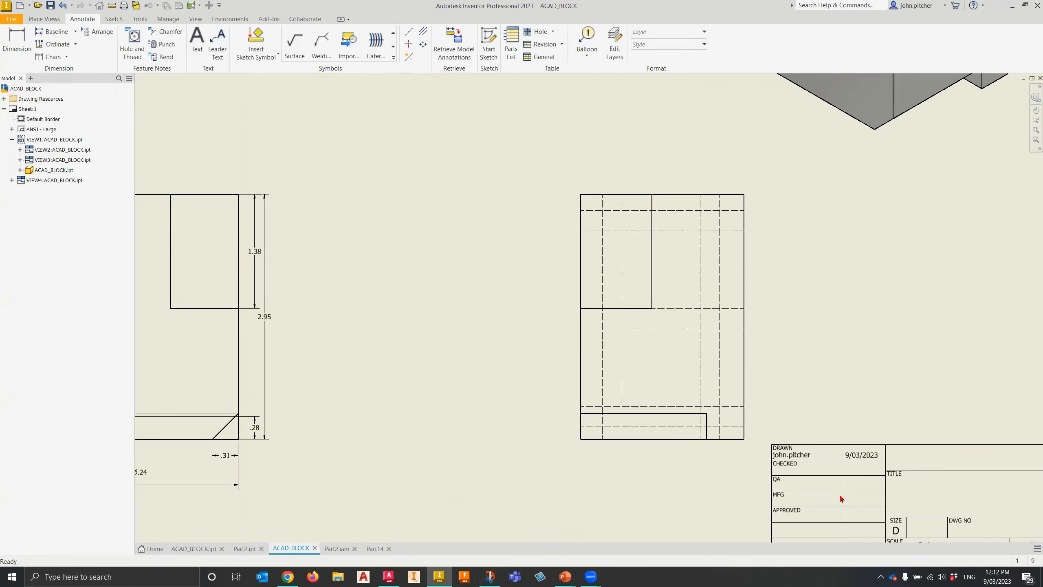
scroll(866, 509, "down", 3)
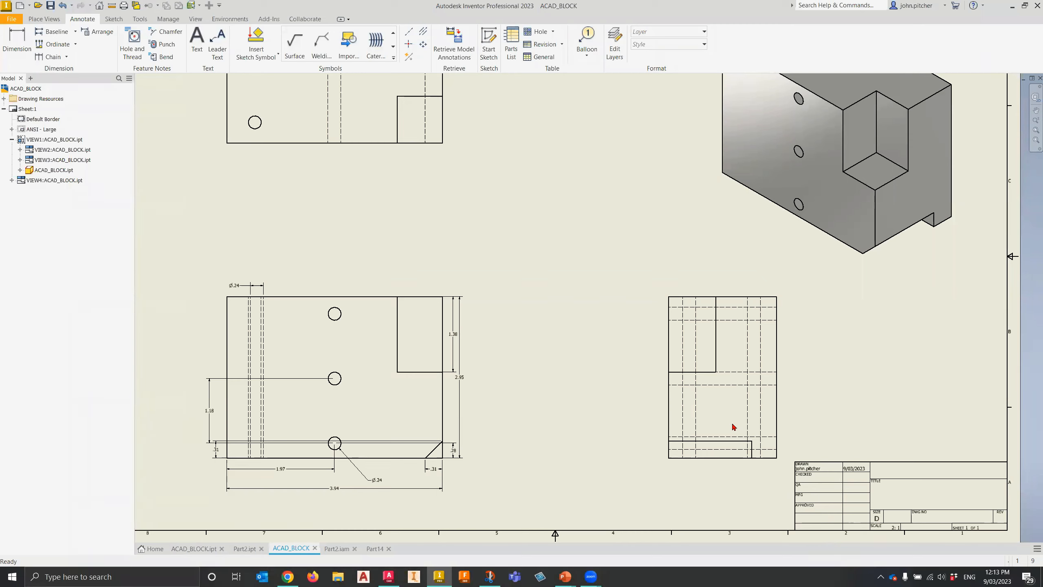
scroll(577, 427, "up", 3)
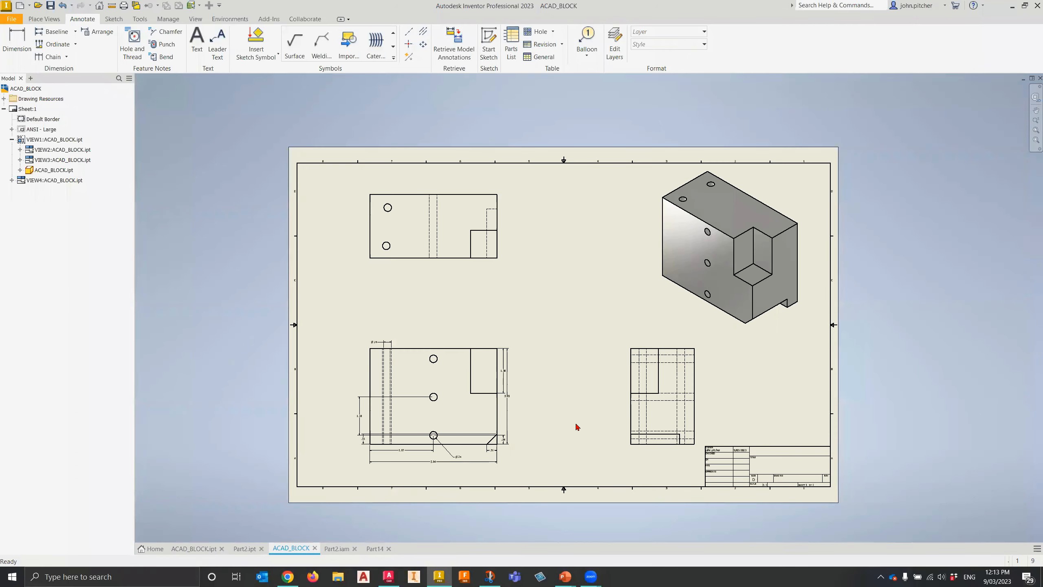
scroll(578, 428, "down", 2)
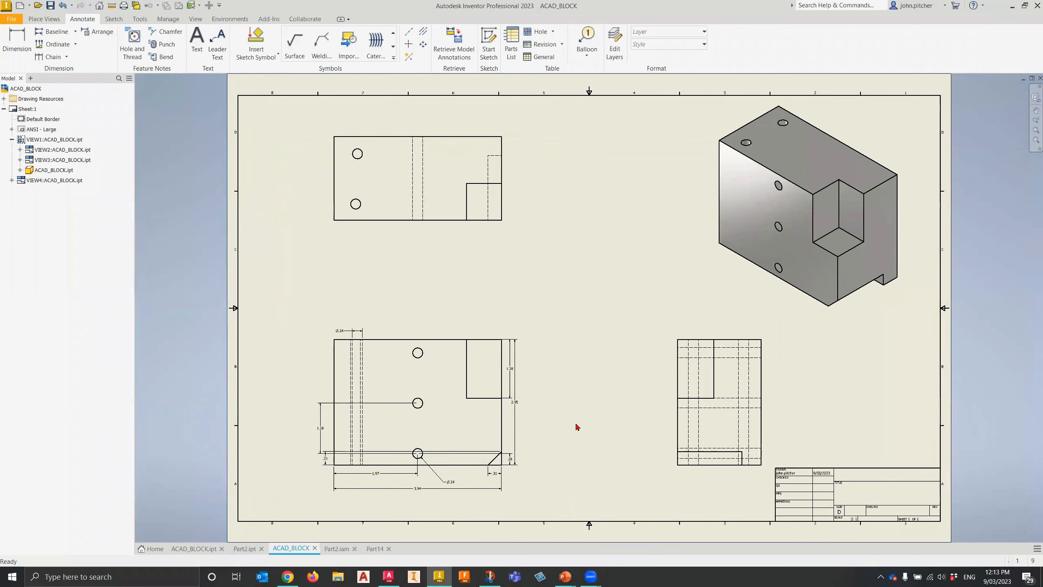
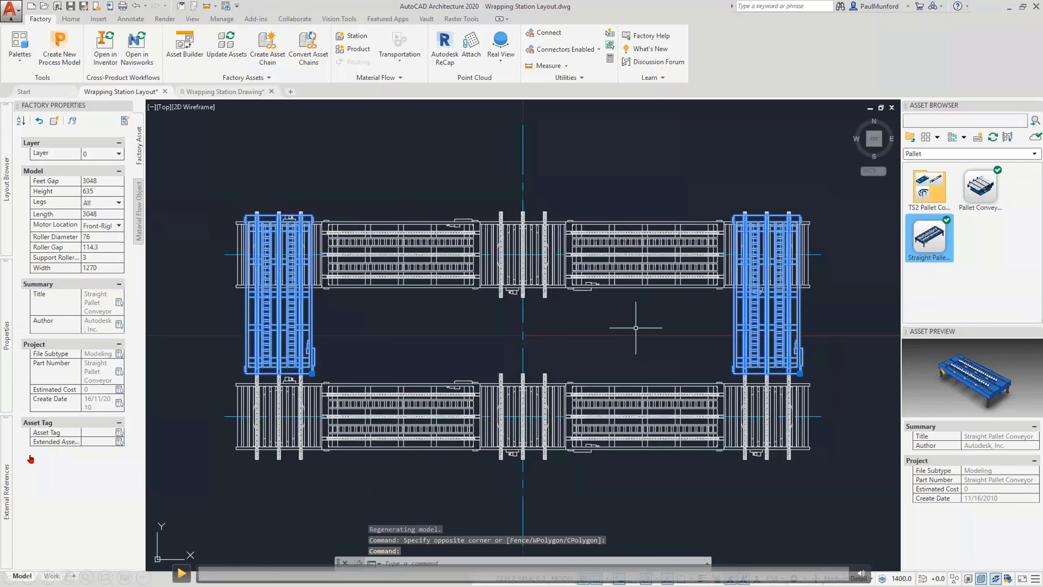
Insert two TD_Wrapper Station assets, snapping their centres to the middle of the upper and lower pallet conveyor lines
left_click(181, 572)
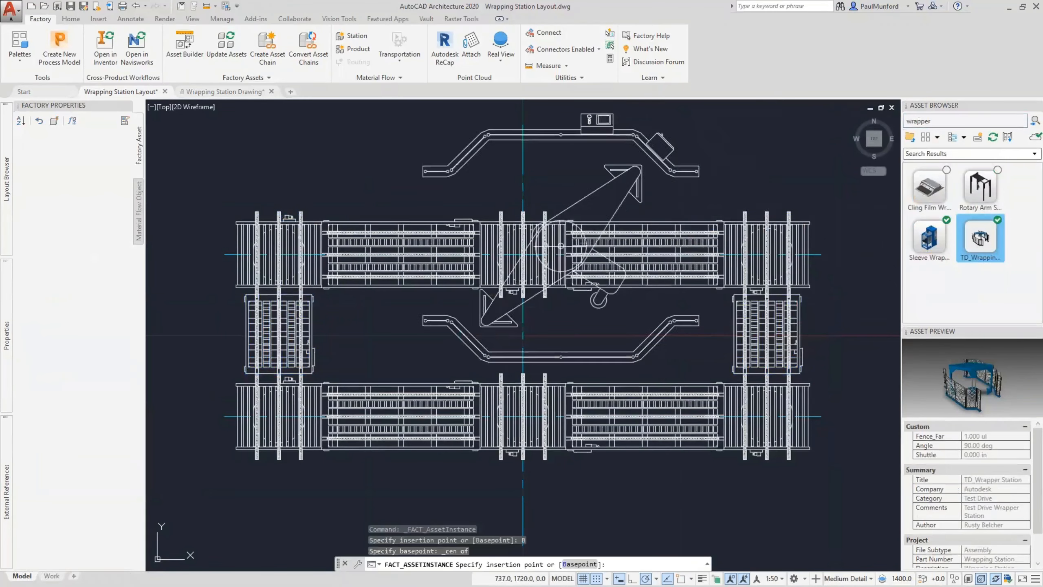
left_click(527, 270)
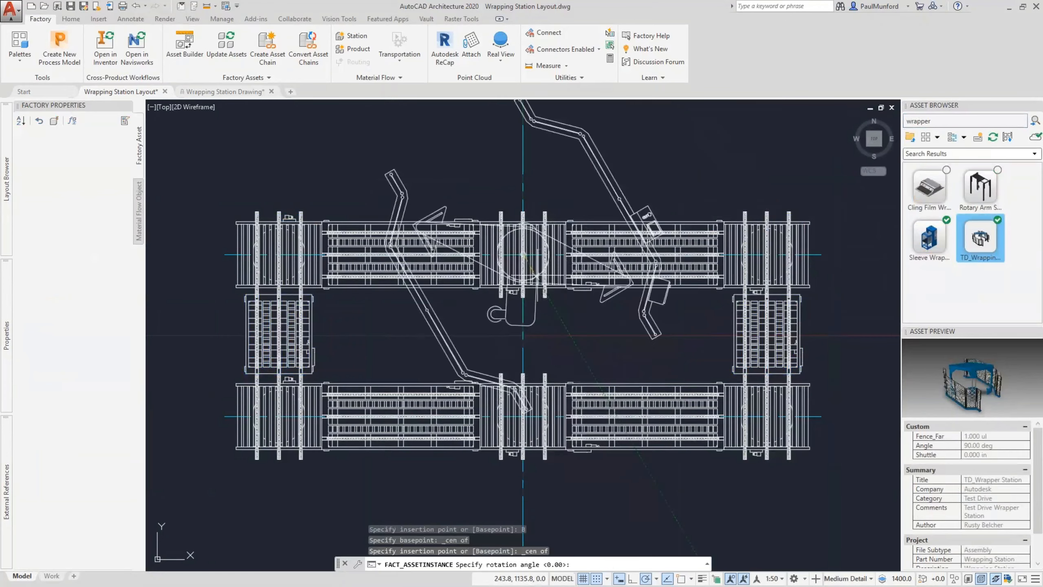
left_click(848, 256)
right_click(757, 303, "shift")
left_click(785, 426)
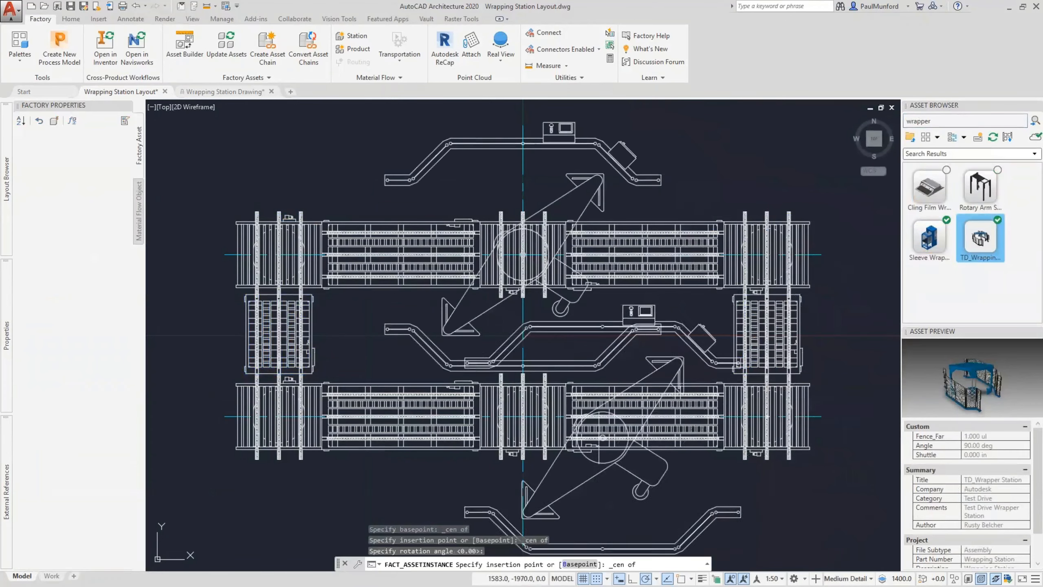
left_click(522, 416)
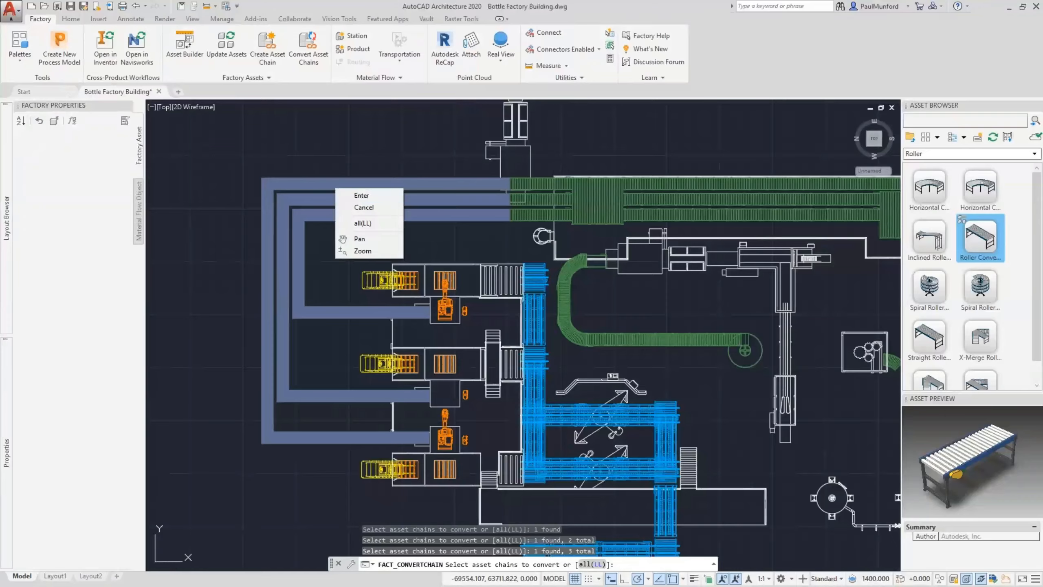
Convert the three selected asset chains into roller conveyors and open the bottle factory layout in Inventor
left_click(352, 196)
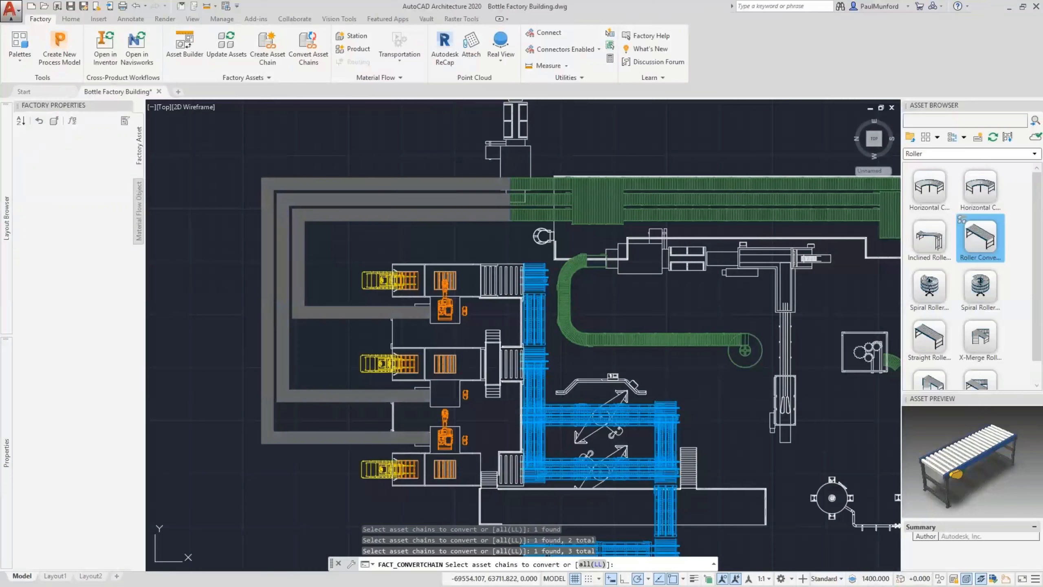
key("Return")
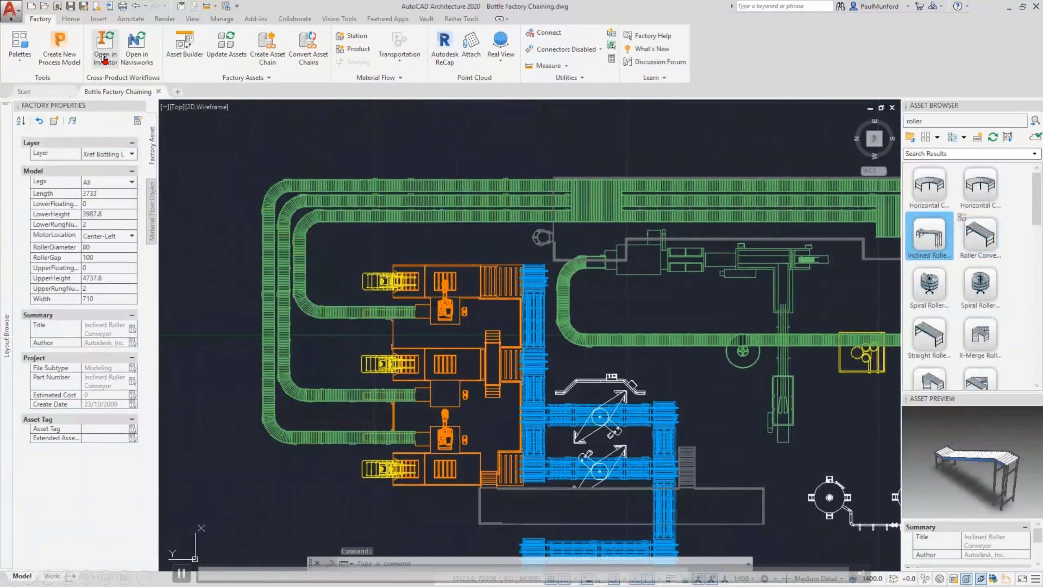
left_click(105, 60)
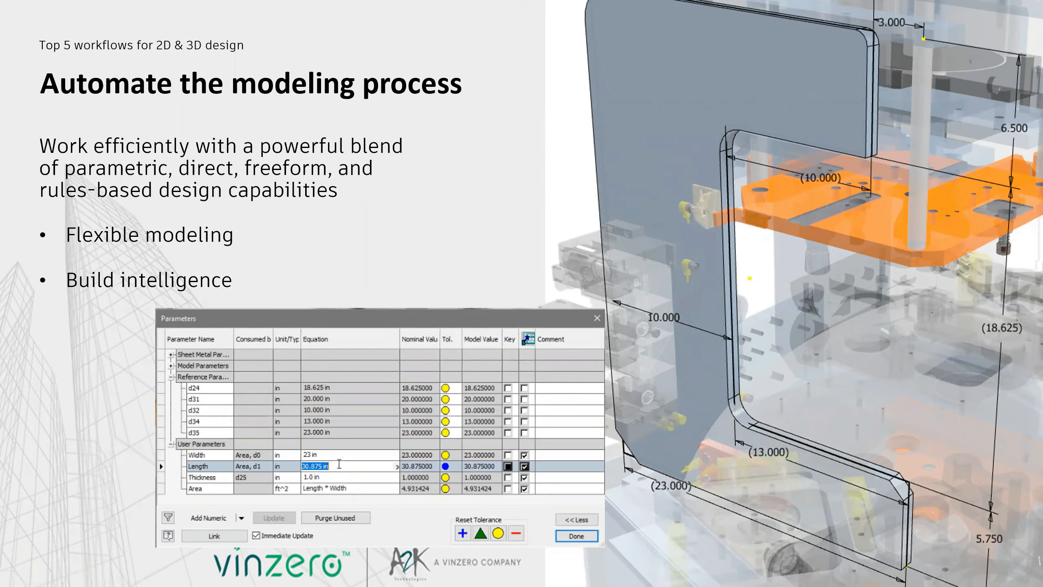
Switch back to Inventor and review the ACAD_BLOCK.ipt part's model parameters, closing the list without changes
key("alt+Tab")
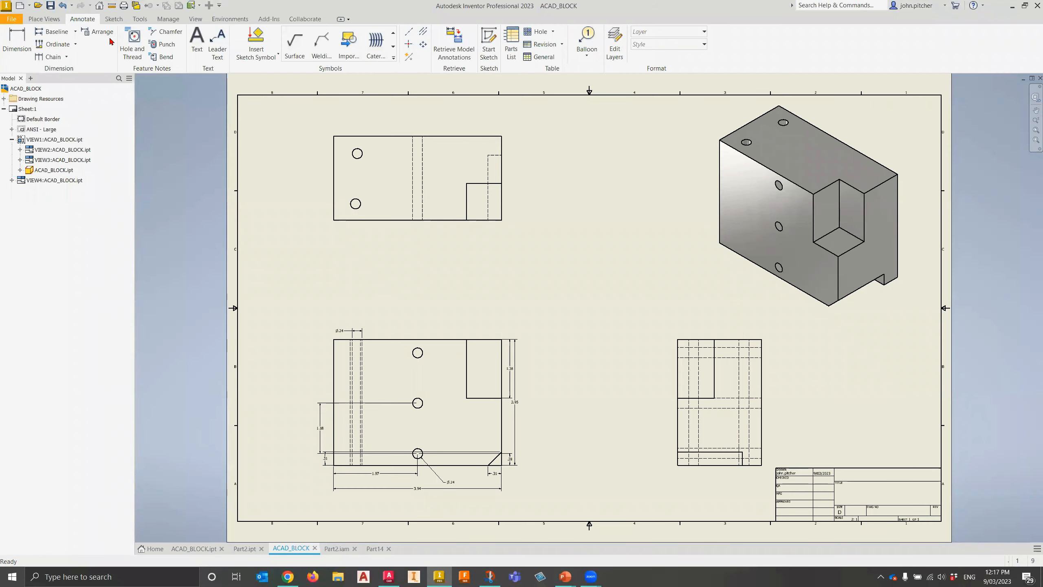
left_click(194, 548)
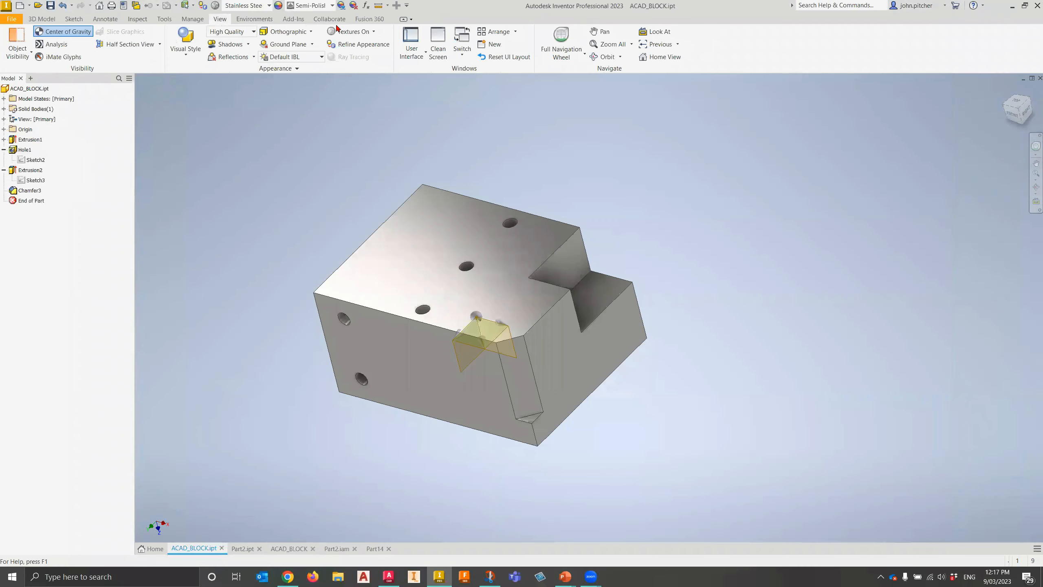
left_click(365, 6)
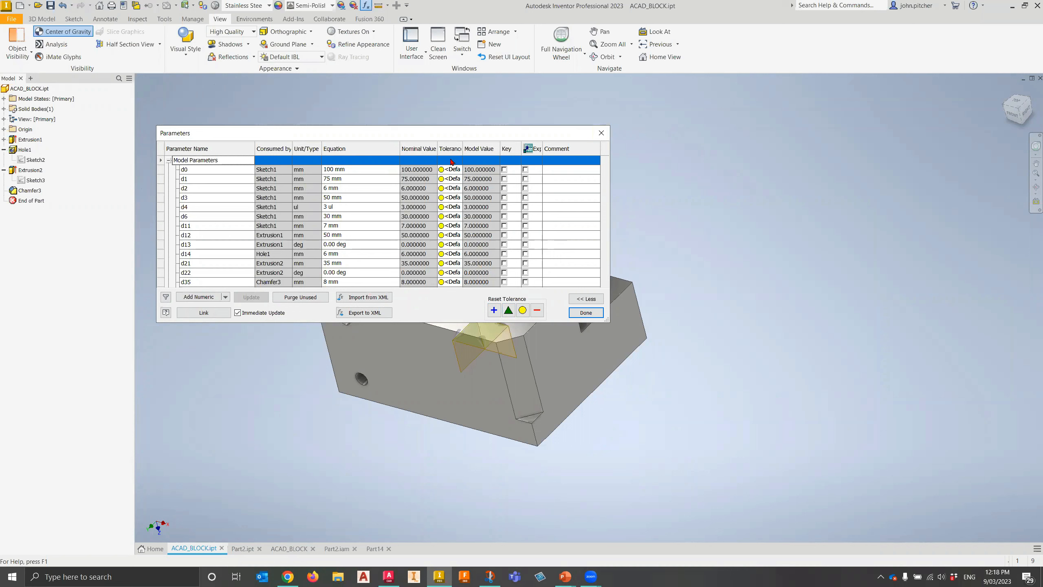
left_click(602, 134)
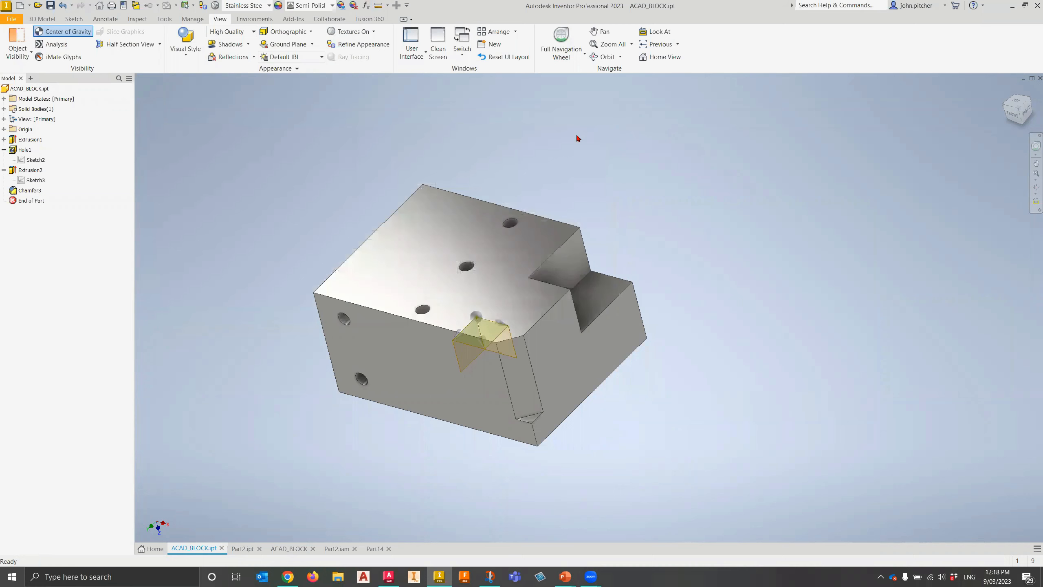